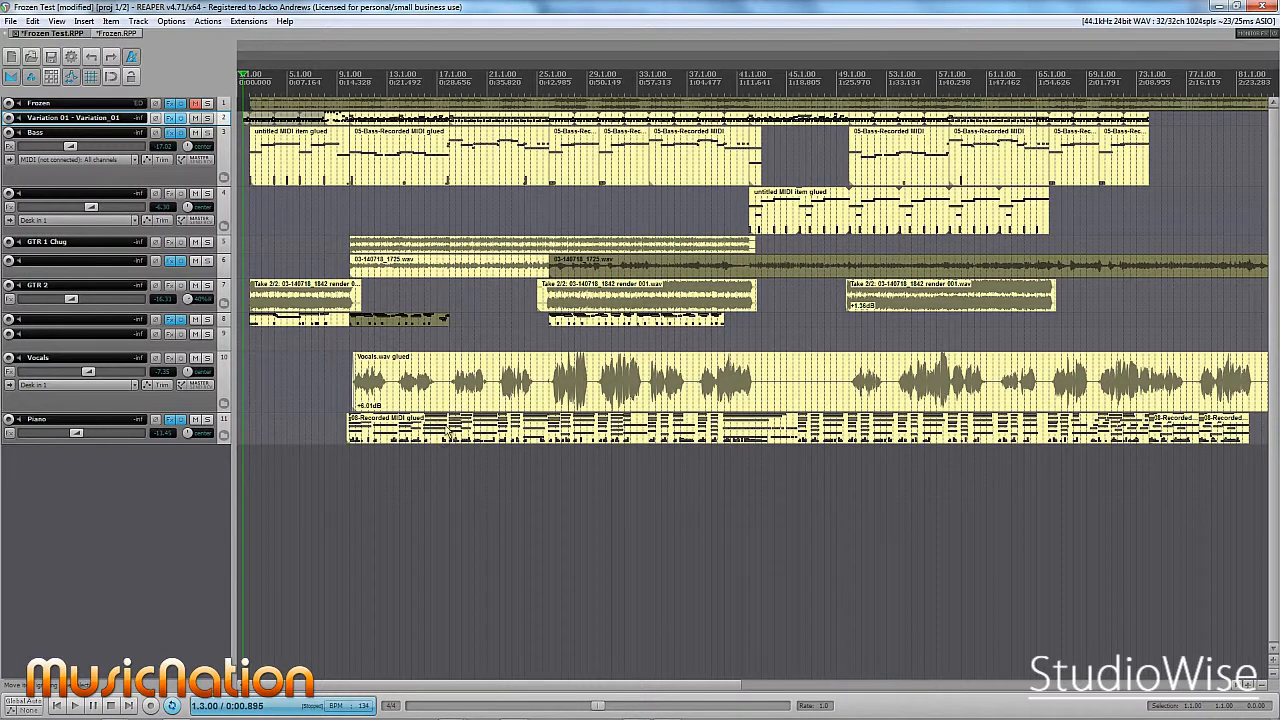
# Step: Play the full mix from the start of the project and stop playback
pyautogui.press('space')
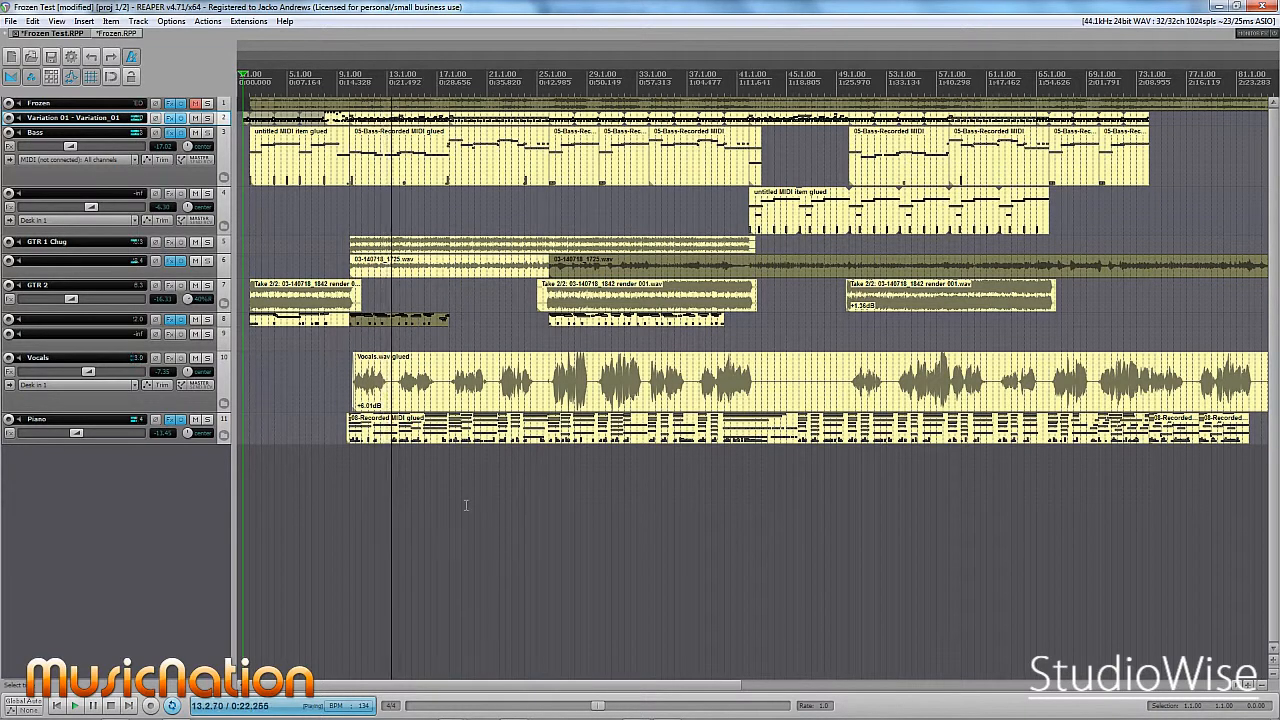
pyautogui.press('space')
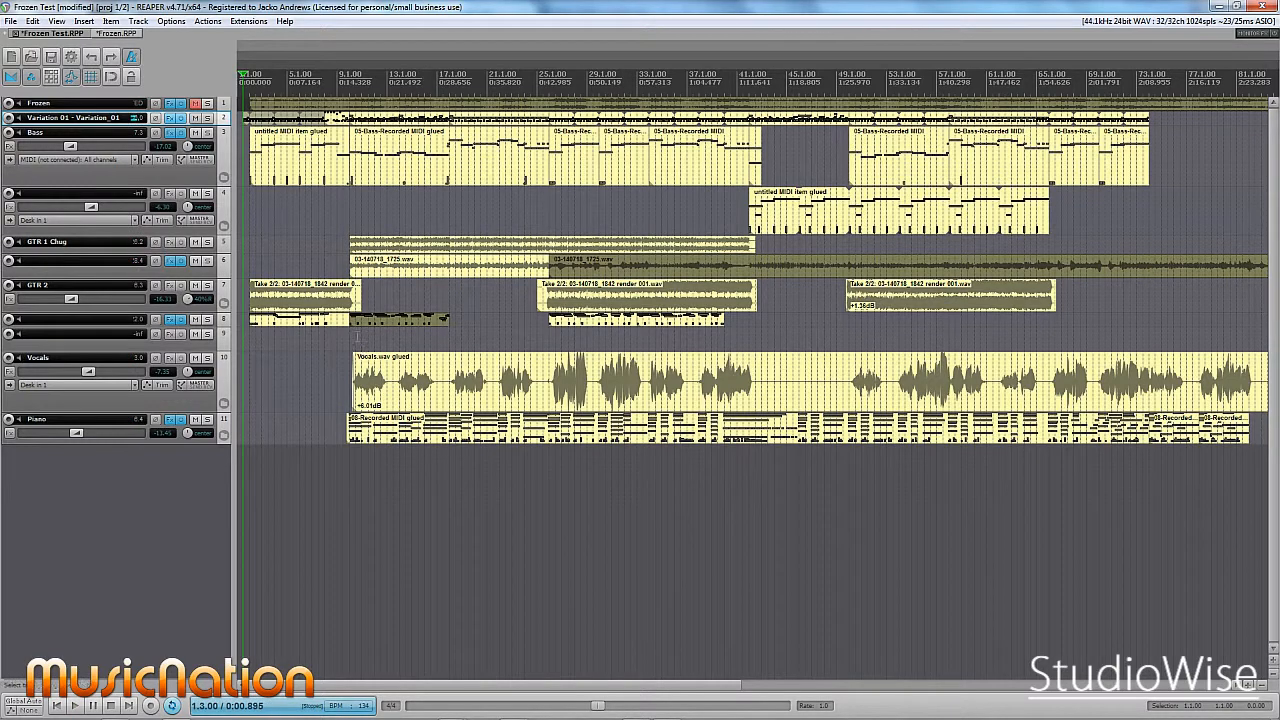
# Step: Place the edit cursor where the vocals begin and select the time range from about bar 10 to the end of bar 24
pyautogui.click(356, 338)
pyautogui.scroll(2, 366, 350)
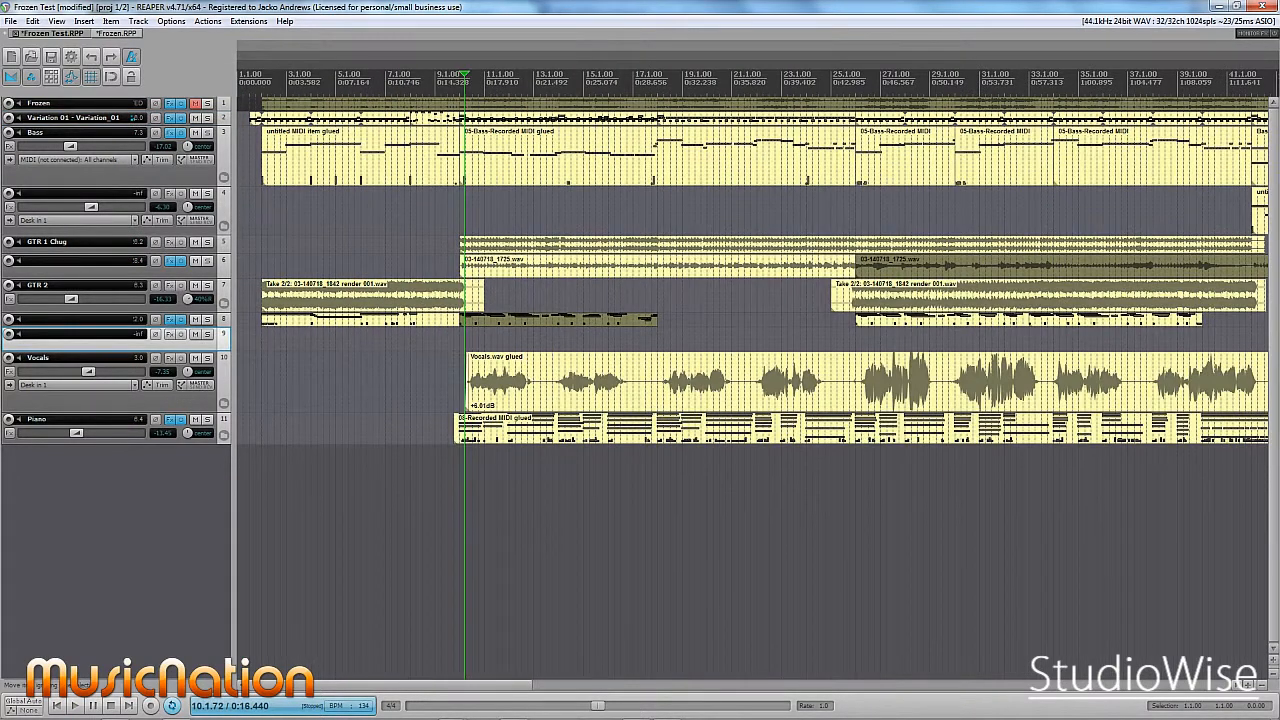
pyautogui.moveTo(466, 340); pyautogui.dragTo(830, 340)
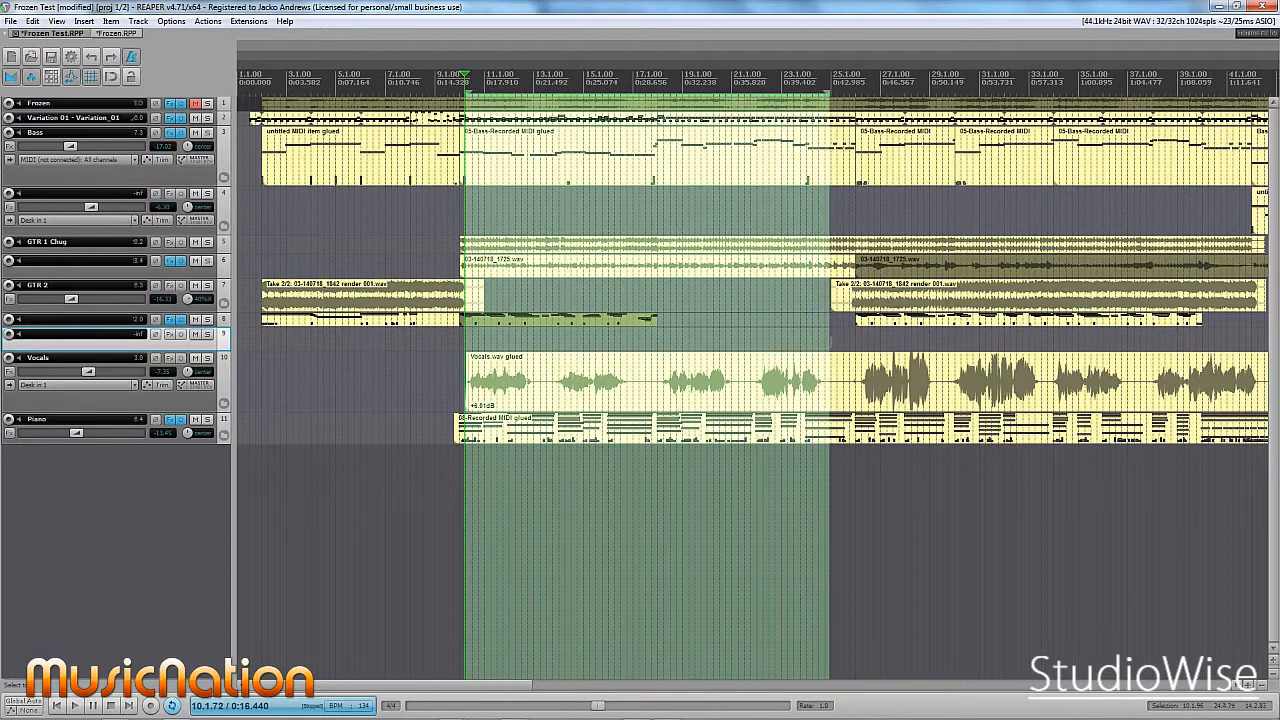
# Step: Solo the Vocals track and audition its dry sound within the selected range
pyautogui.press('space')
pyautogui.press('space')
pyautogui.click(333, 404)
pyautogui.press('space')
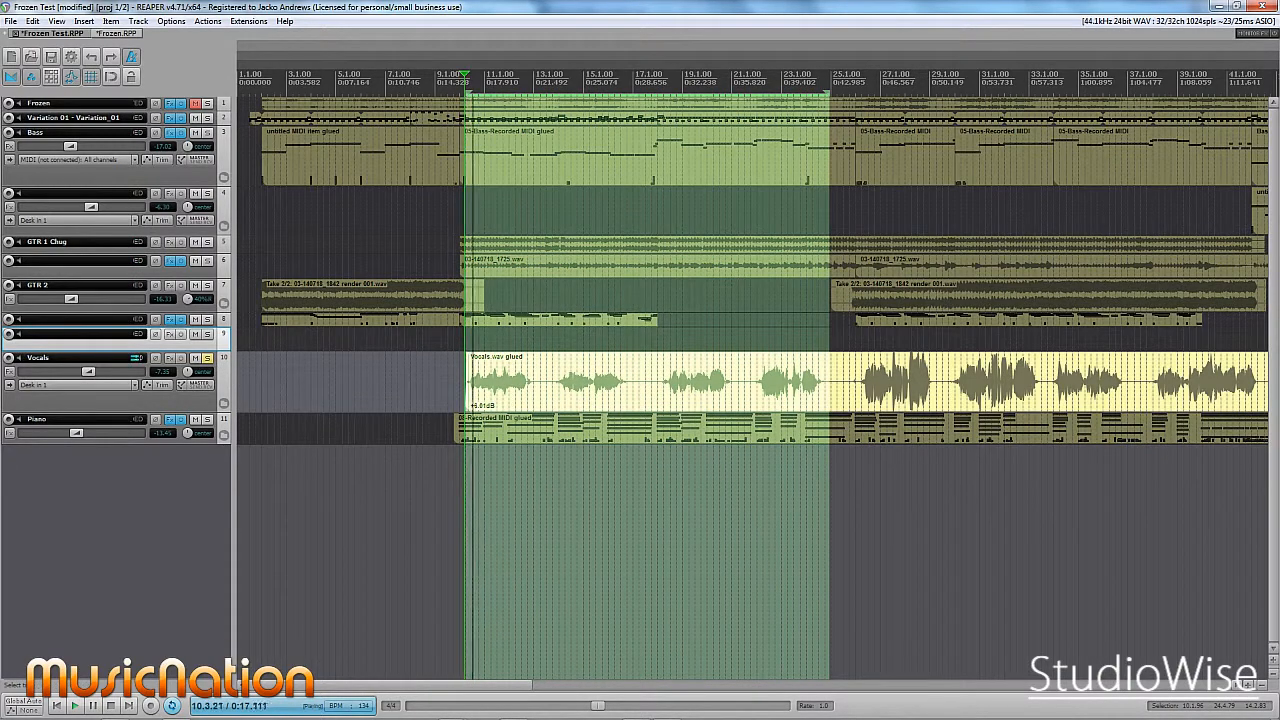
pyautogui.press('space')
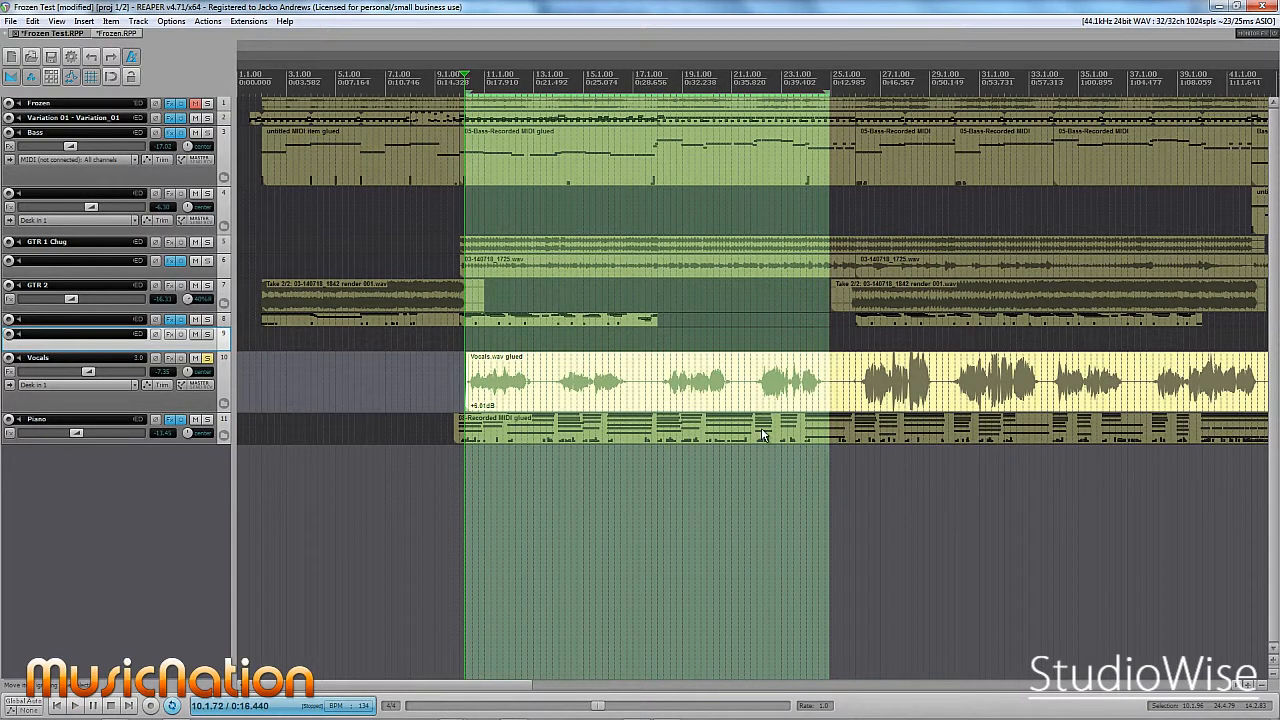
# Step: Add the T-RackS CS suite plugin to the Vocals track's effects and reposition the effects window
pyautogui.click(172, 358)
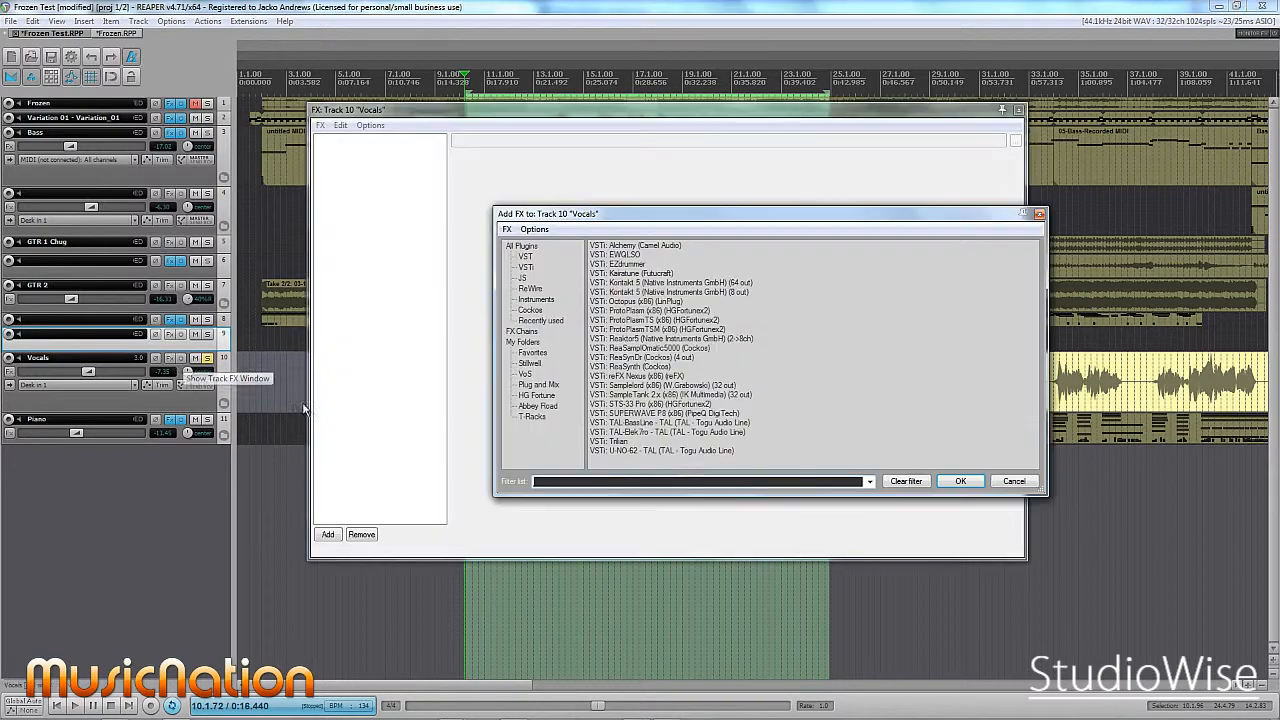
pyautogui.click(532, 416)
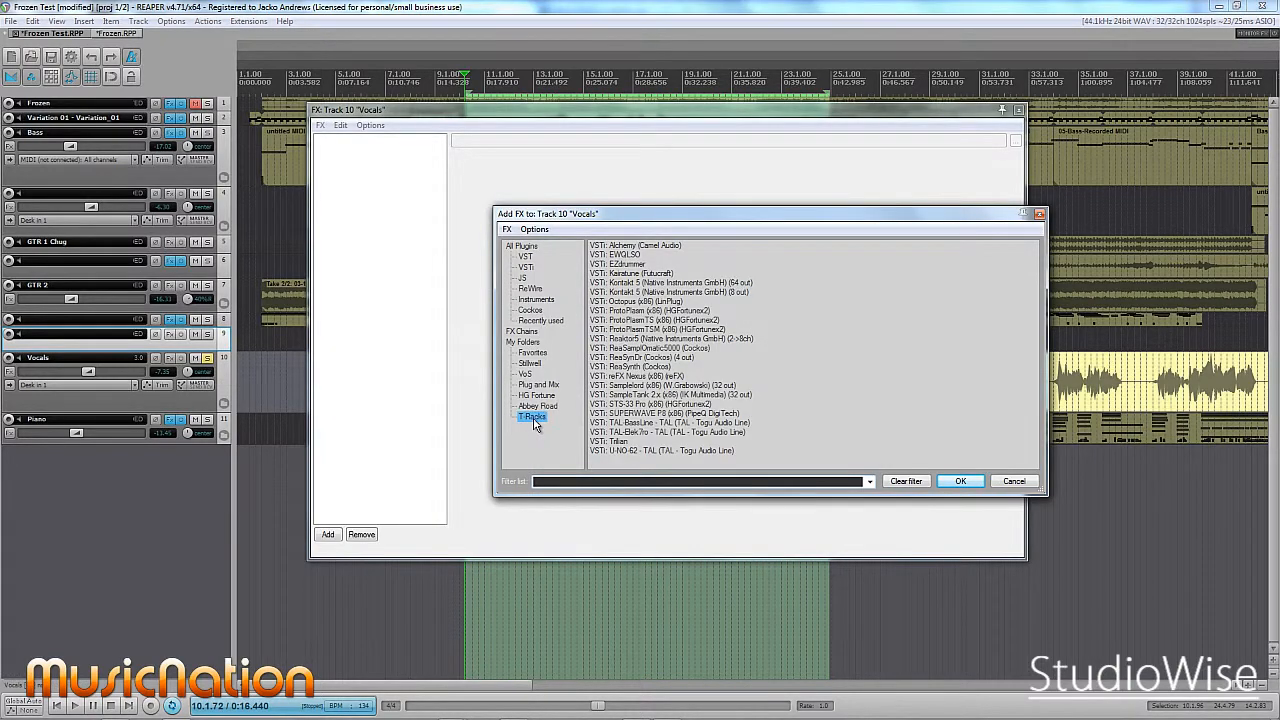
pyautogui.doubleClick(637, 248)
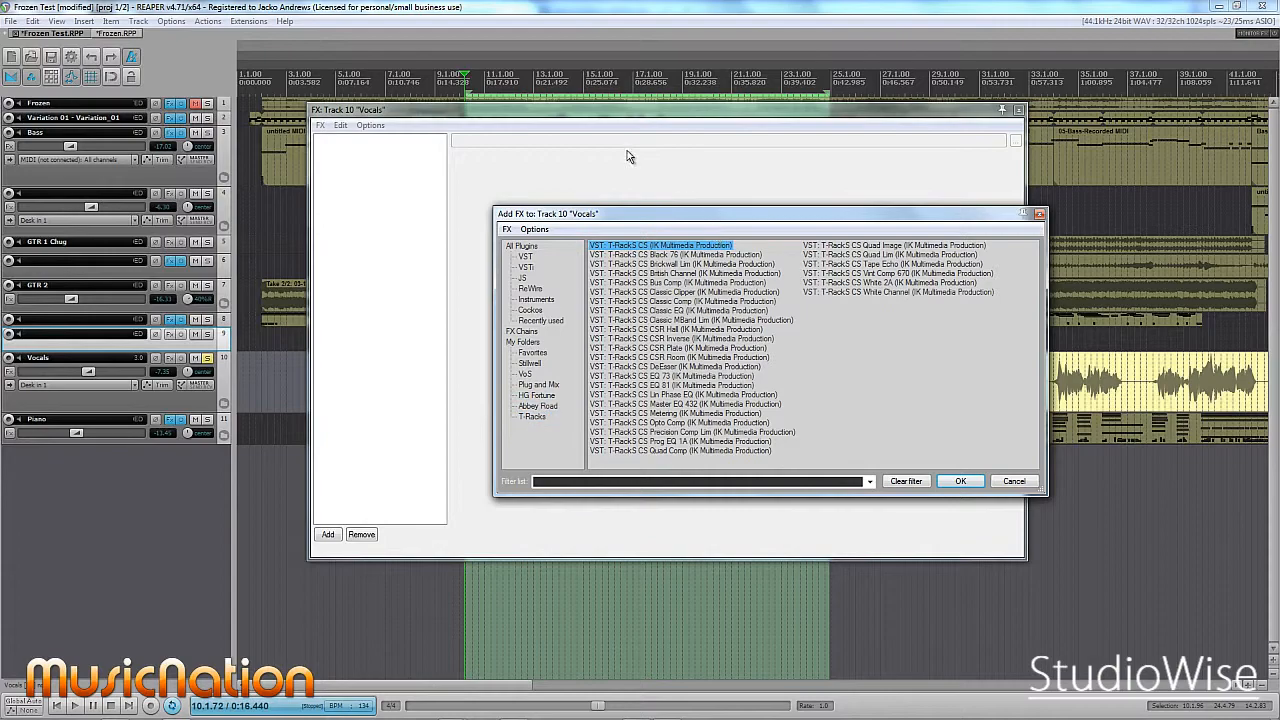
pyautogui.moveTo(612, 113); pyautogui.dragTo(651, 94)
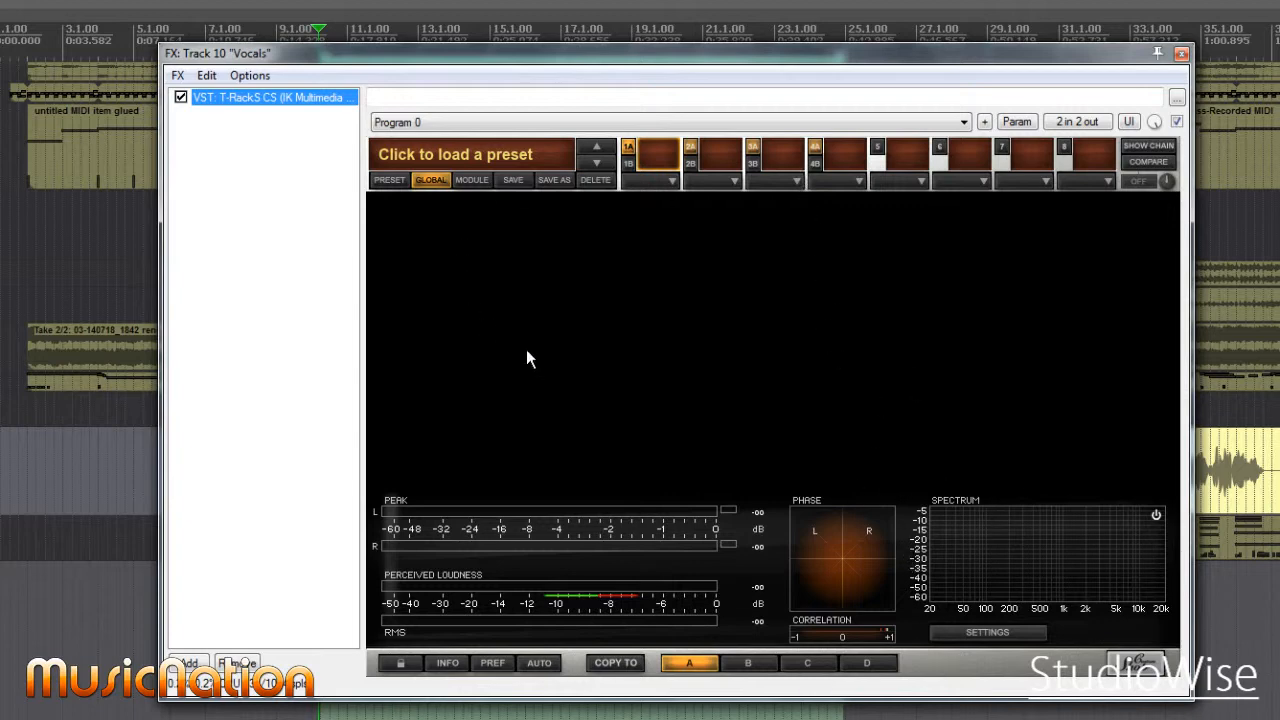
pyautogui.moveTo(645, 49); pyautogui.dragTo(609, 43)
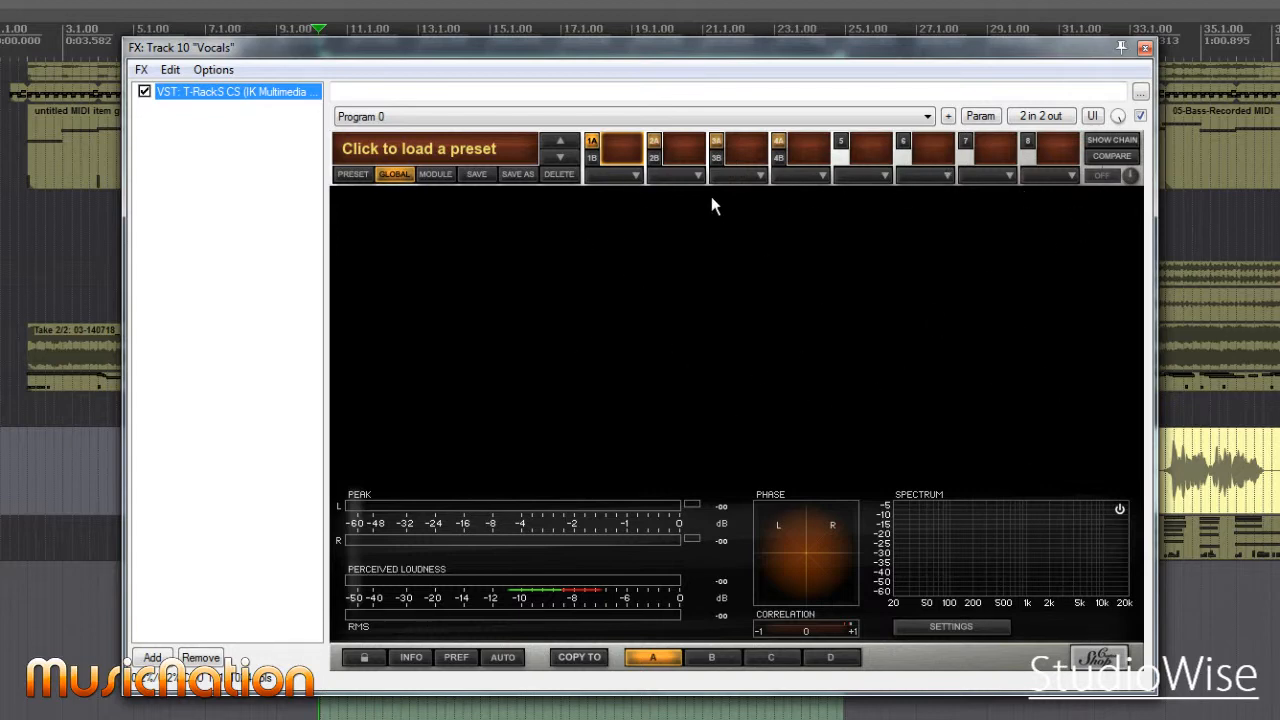
# Step: Load the Classic Equalizer module into the first slot of the T-RackS CS chain
pyautogui.click(640, 177)
pyautogui.moveTo(623, 223)
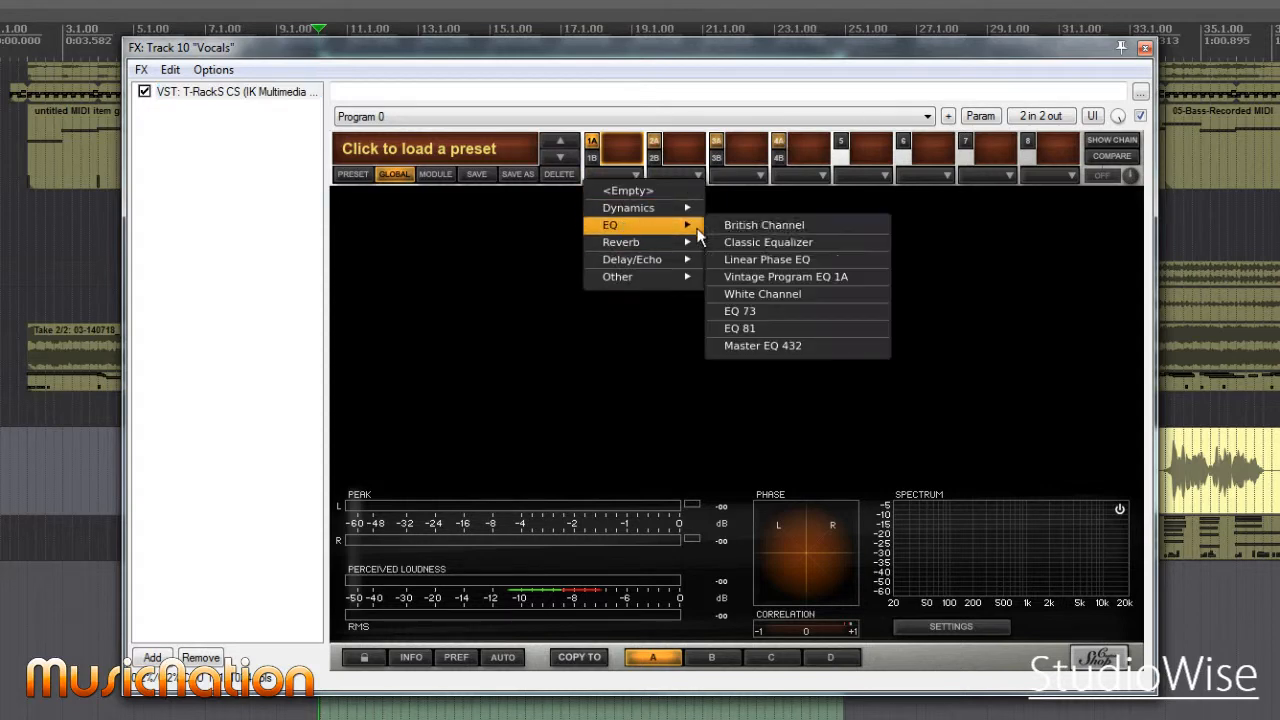
pyautogui.click(769, 243)
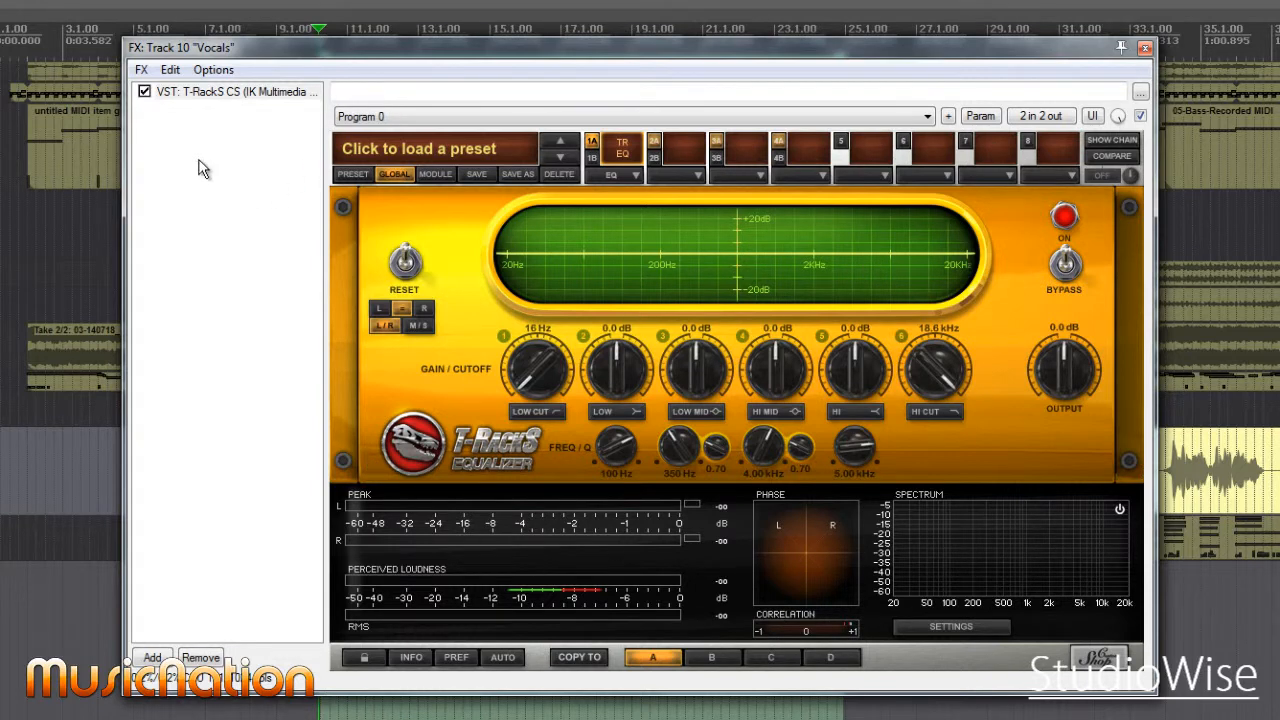
# Step: Add the standalone T-RackS CS Brickwall Lim plugin to the Vocals track and remove it again
pyautogui.click(179, 113)
pyautogui.doubleClick(197, 203)
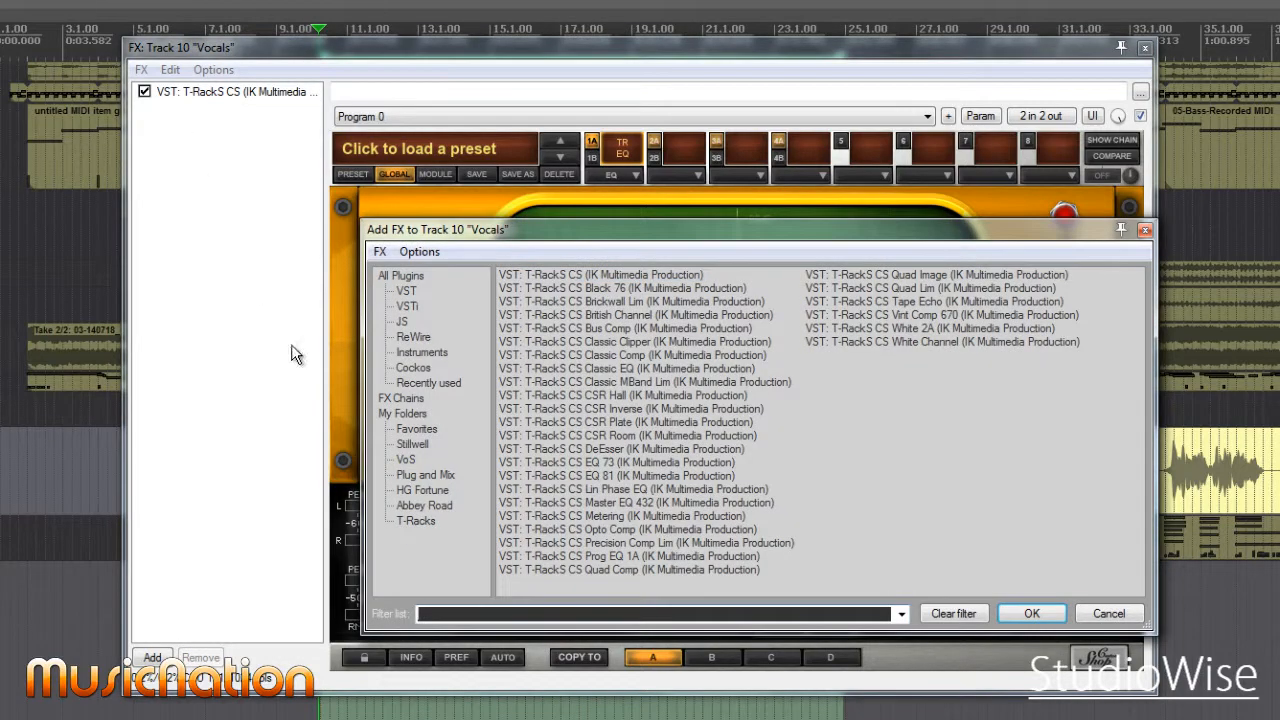
pyautogui.doubleClick(587, 301)
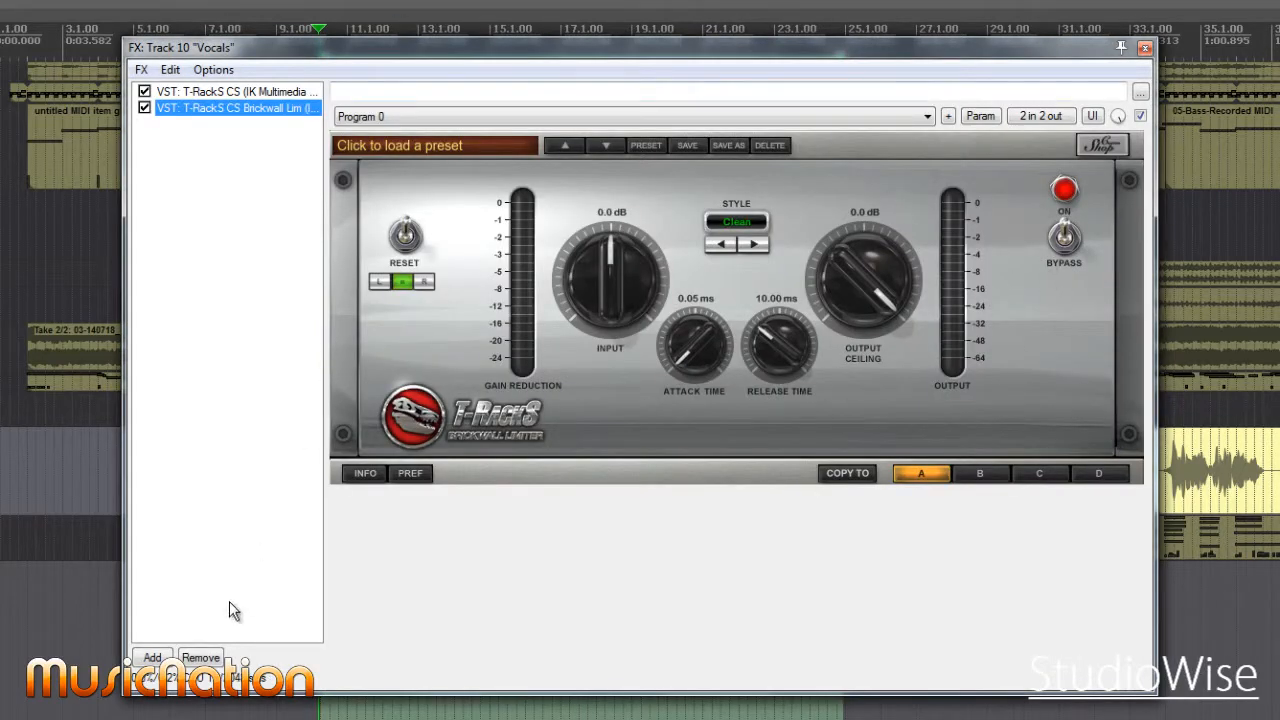
pyautogui.click(208, 659)
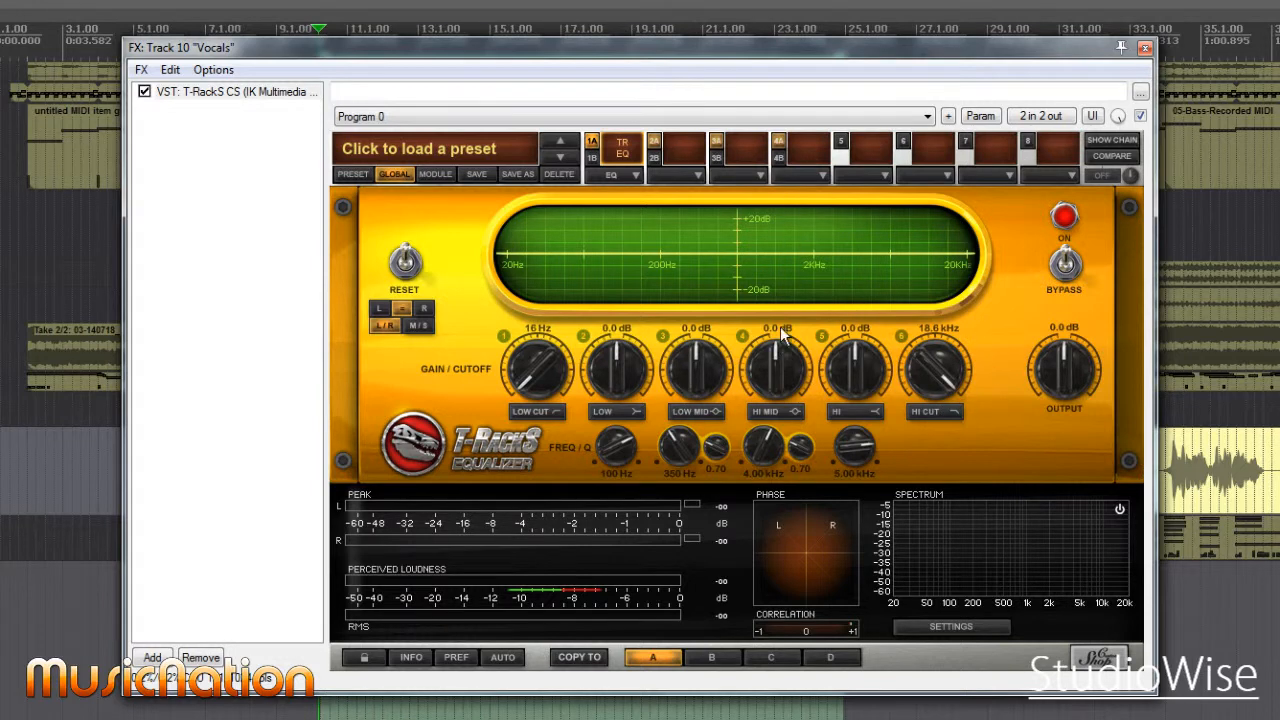
pyautogui.click(249, 140)
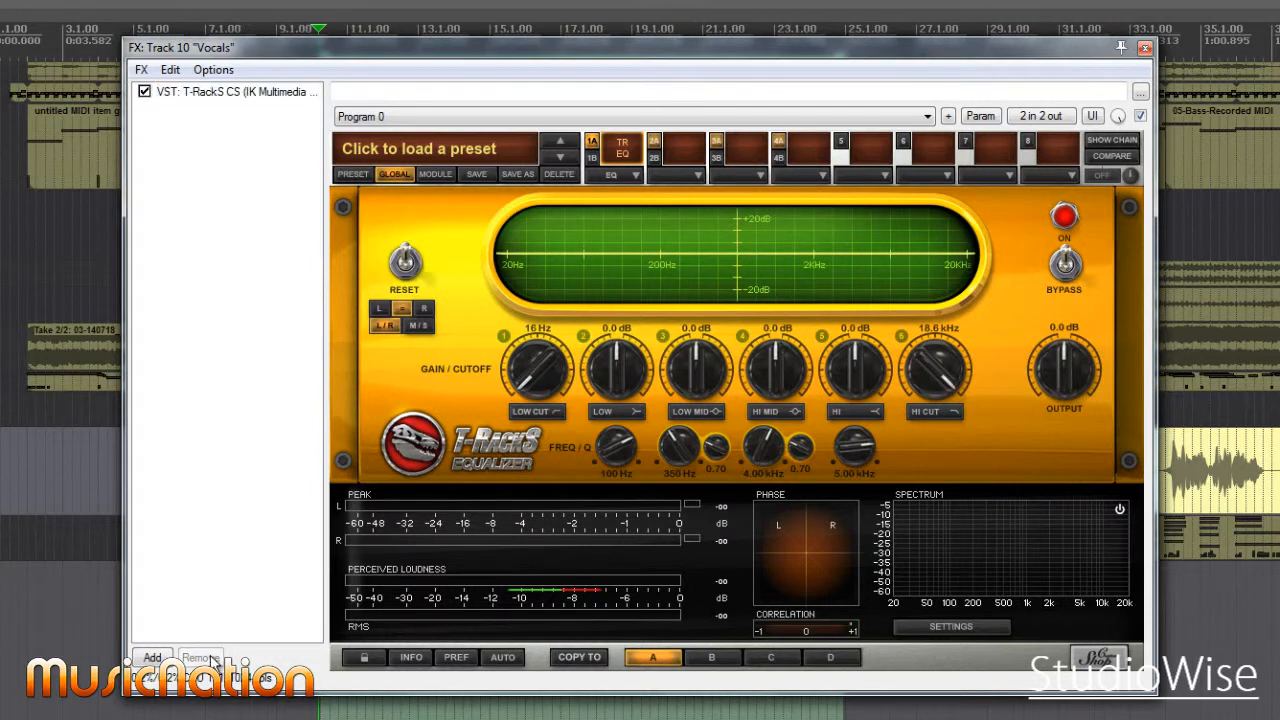
# Step: Add the AmpliTube3 plugin from the full plugin list to the Vocals track's effects
pyautogui.click(152, 658)
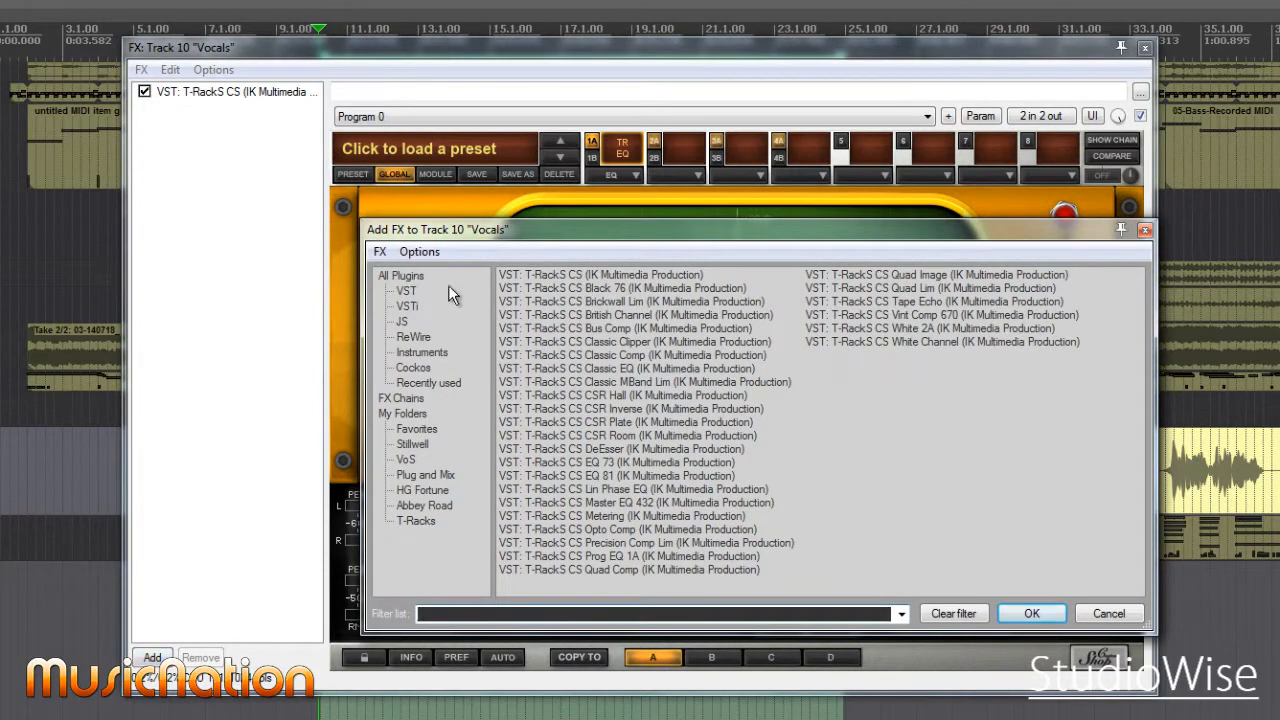
pyautogui.click(401, 276)
pyautogui.click(558, 315)
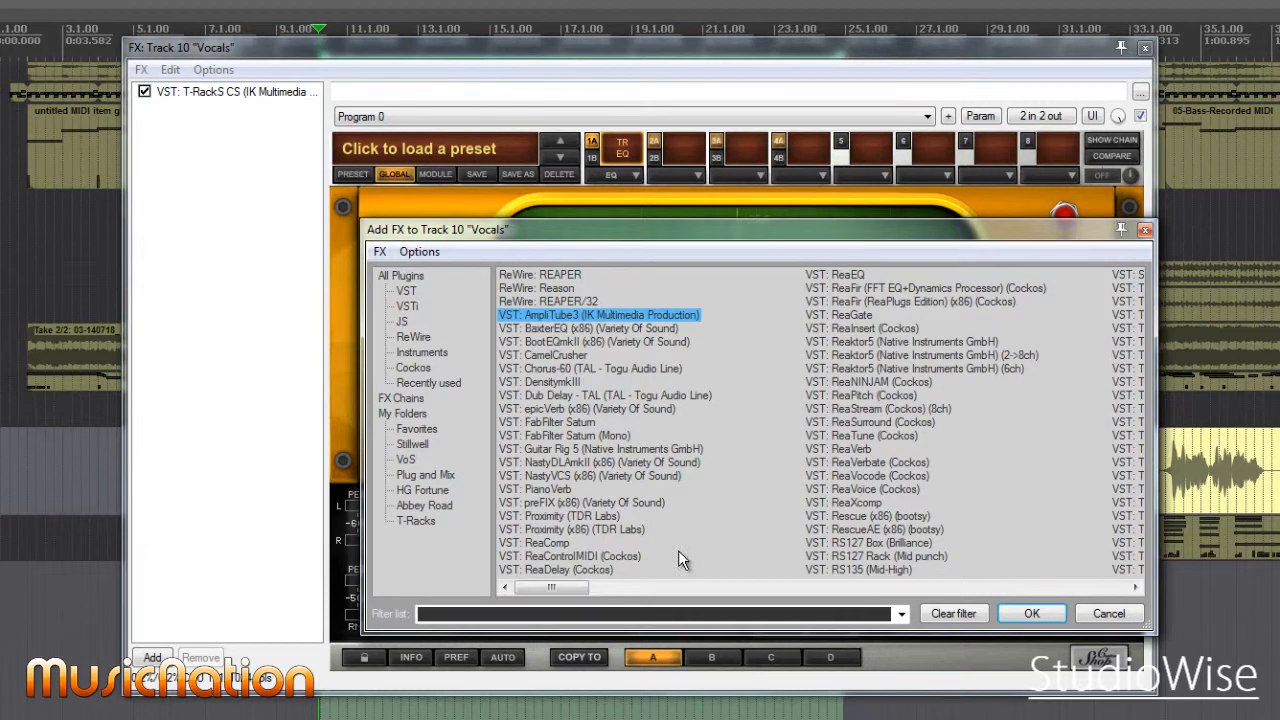
pyautogui.press('Return')
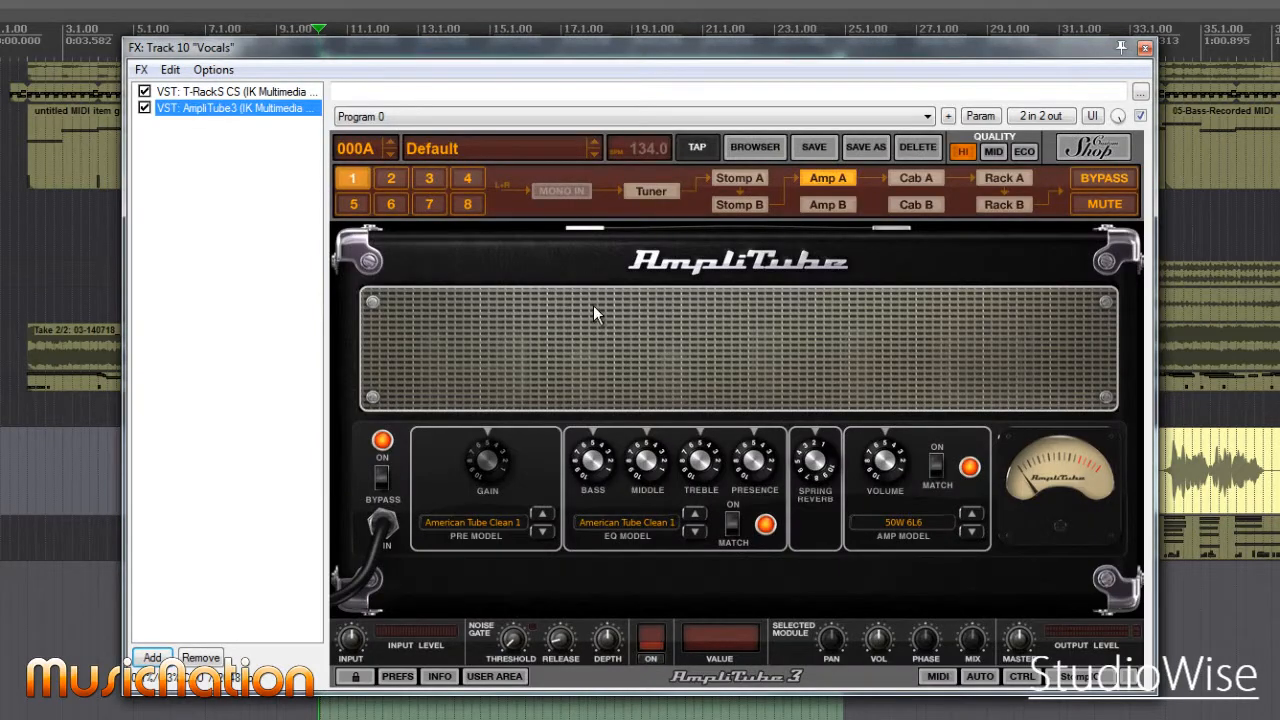
# Step: Load AmpliTube's Bright Delay preset from the clean complete rigs of AmpliTube Free
pyautogui.click(460, 148)
pyautogui.moveTo(500, 189)
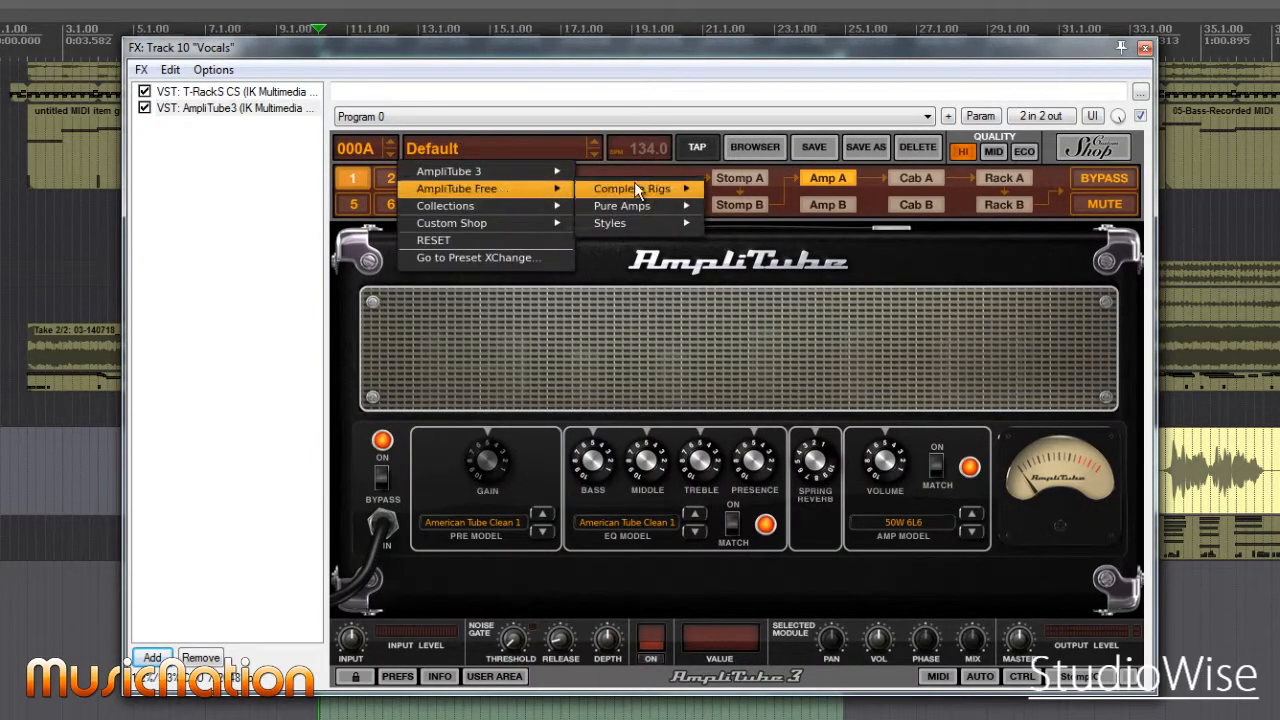
pyautogui.moveTo(645, 187)
pyautogui.moveTo(760, 197)
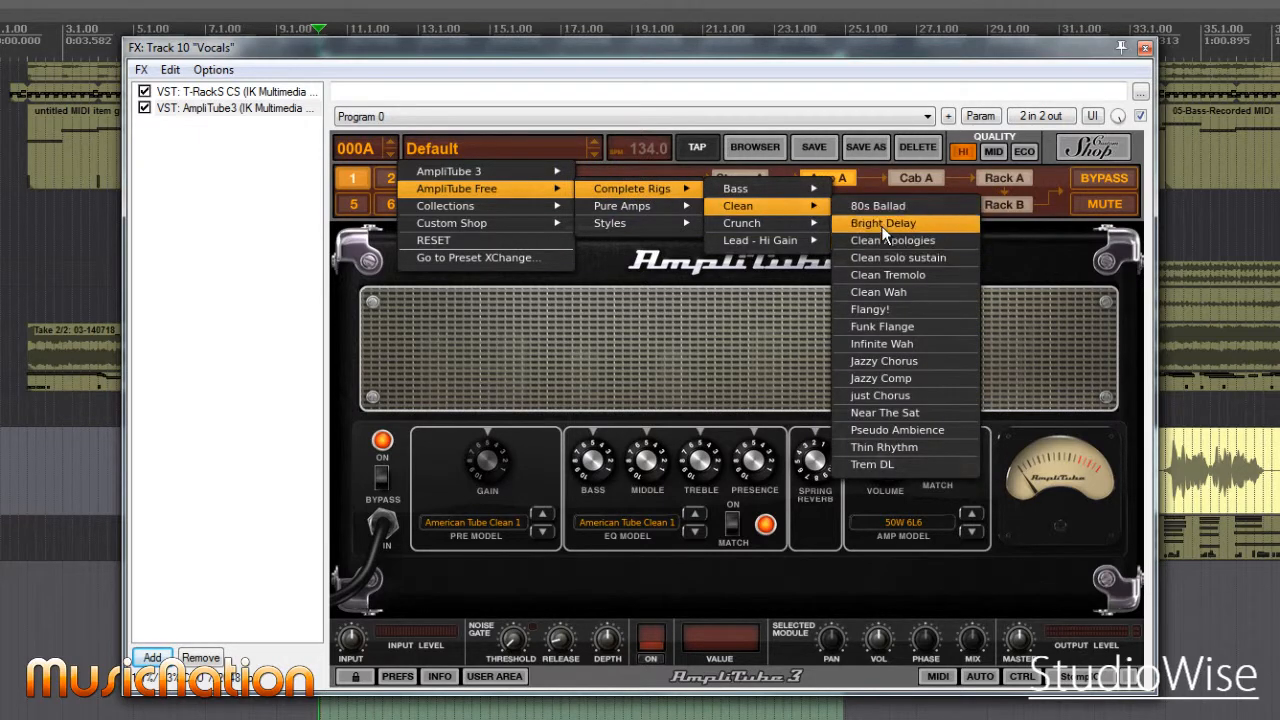
pyautogui.click(884, 223)
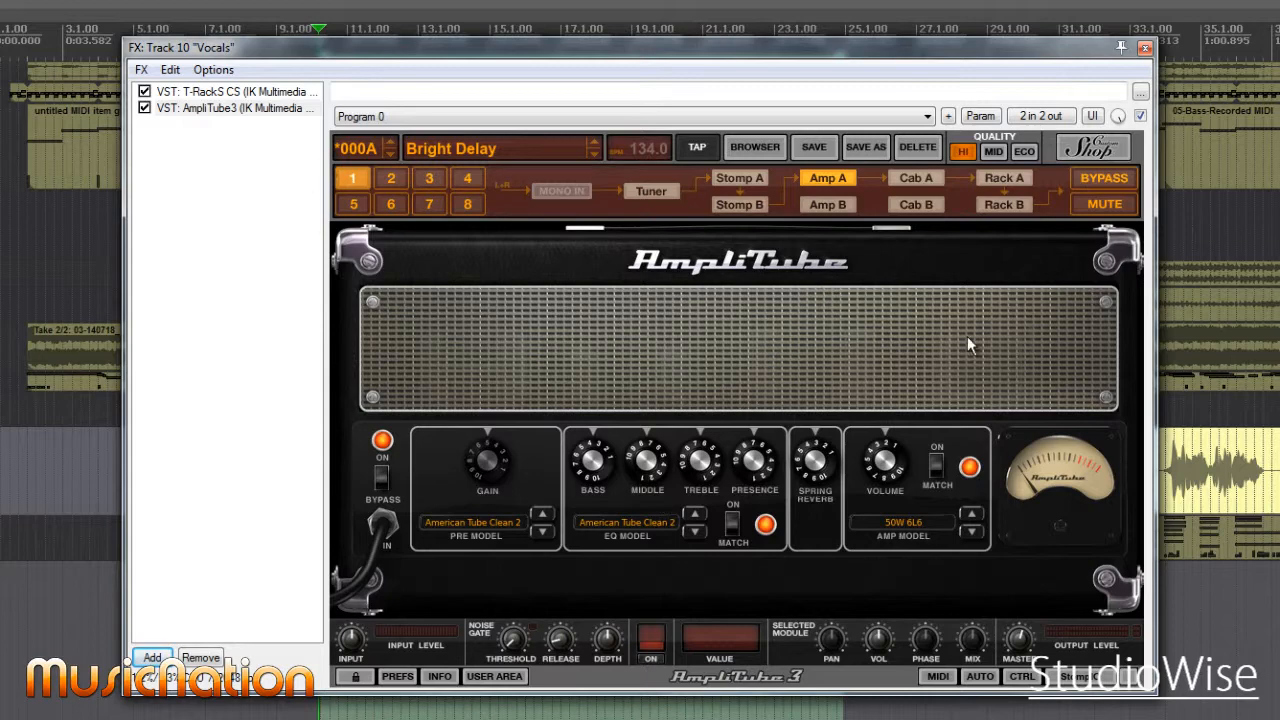
# Step: Filter the plugins by "sam", add SampleTank 2.x to the Vocals track and dismiss the administrative privileges notice
pyautogui.doubleClick(248, 192)
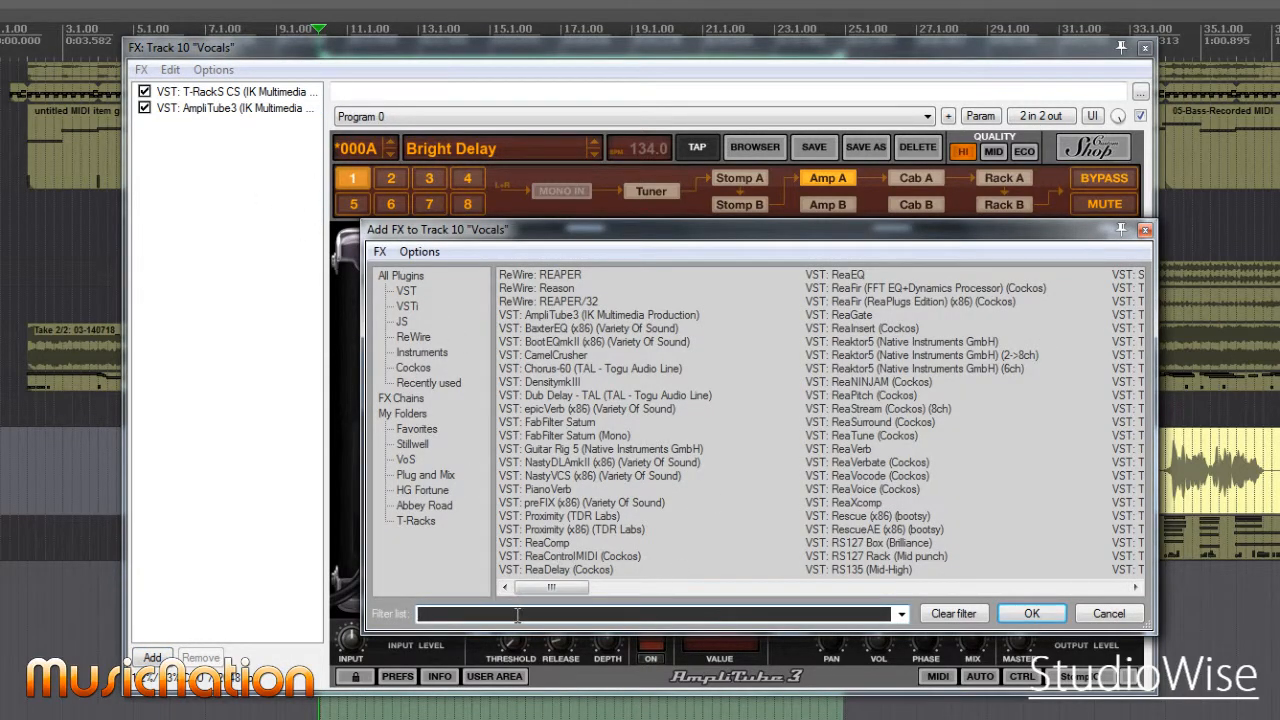
pyautogui.write('sam')
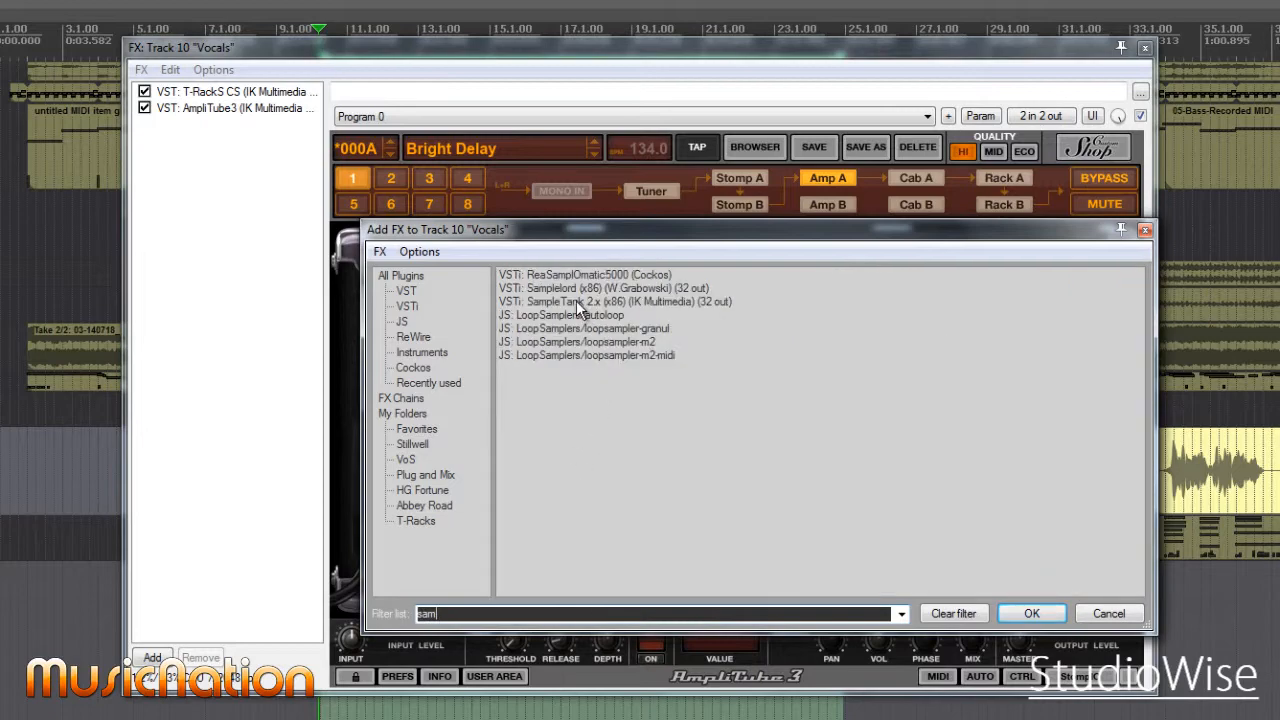
pyautogui.doubleClick(576, 300)
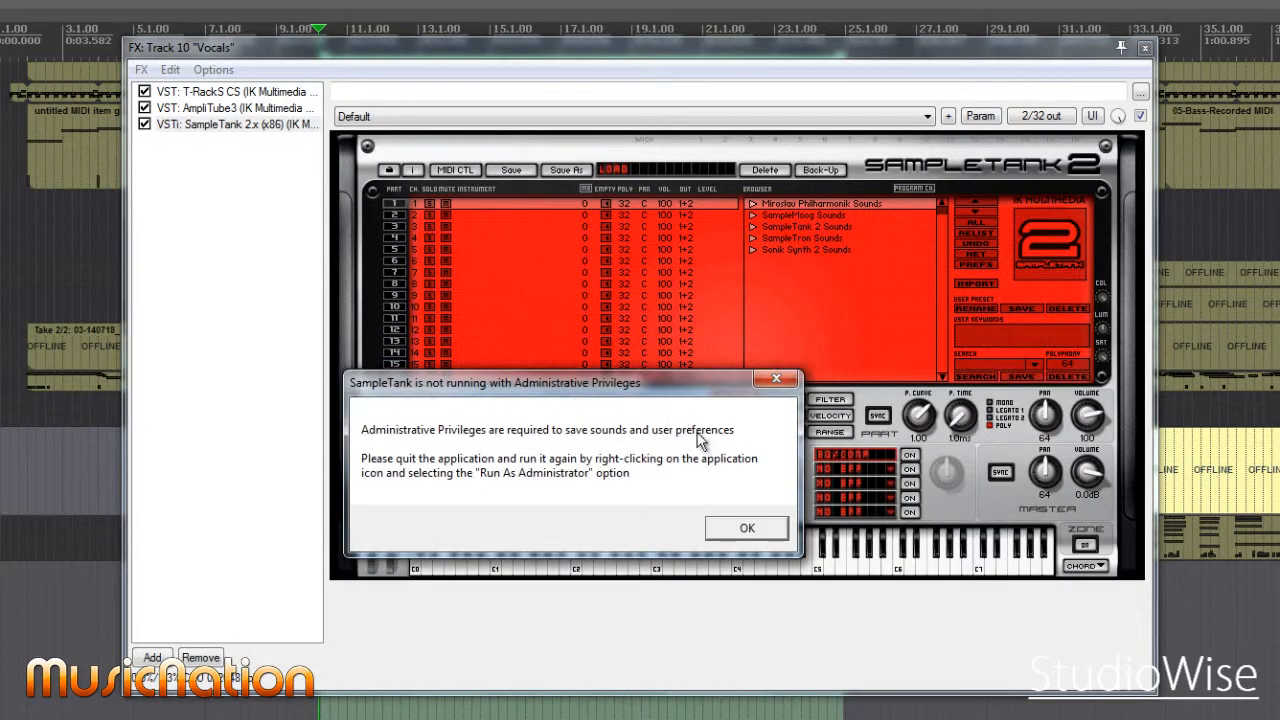
pyautogui.moveTo(572, 386); pyautogui.dragTo(823, 311)
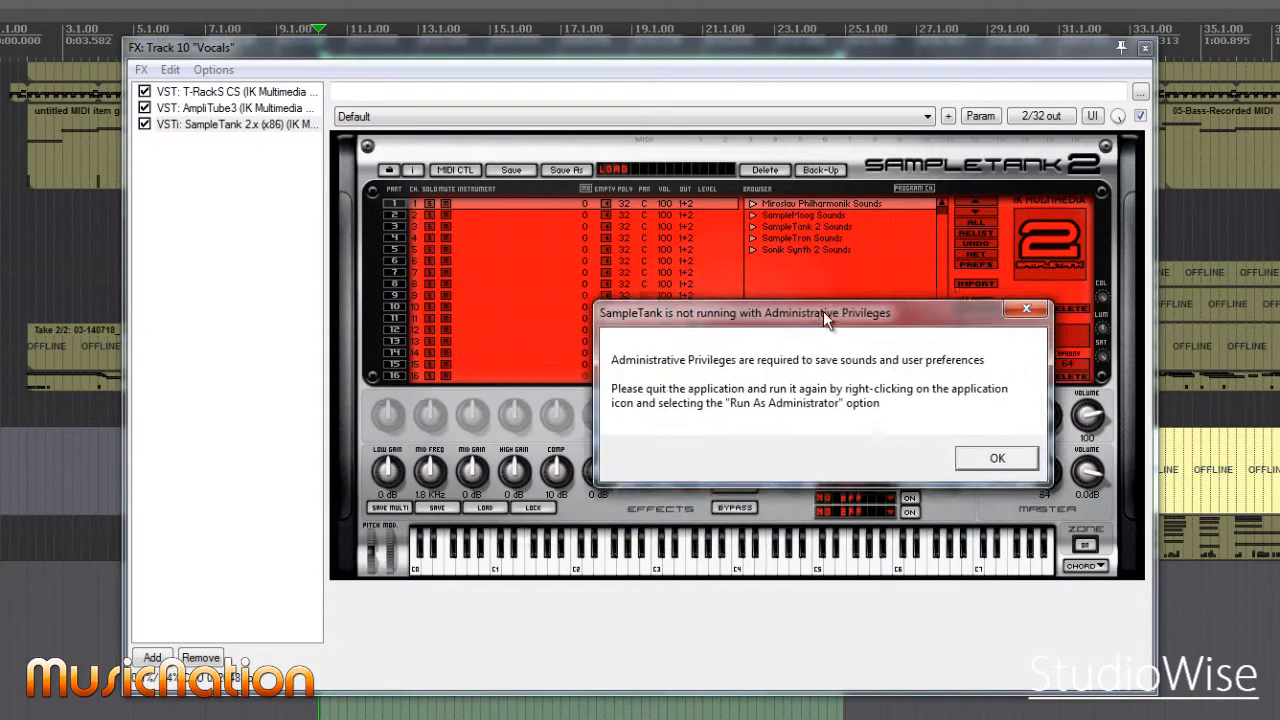
pyautogui.click(999, 456)
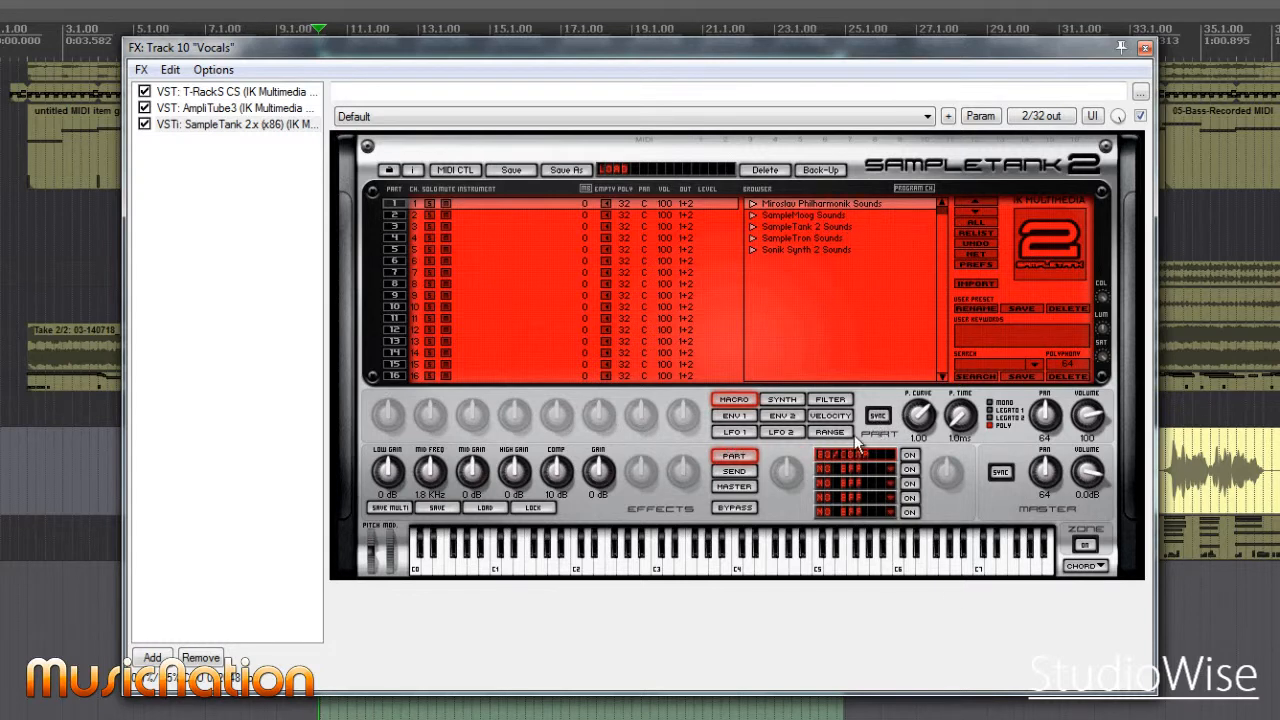
# Step: Remove SampleTank 2.x and AmpliTube3 from the Vocals track's effects, keeping T-RackS CS
pyautogui.click(240, 126)
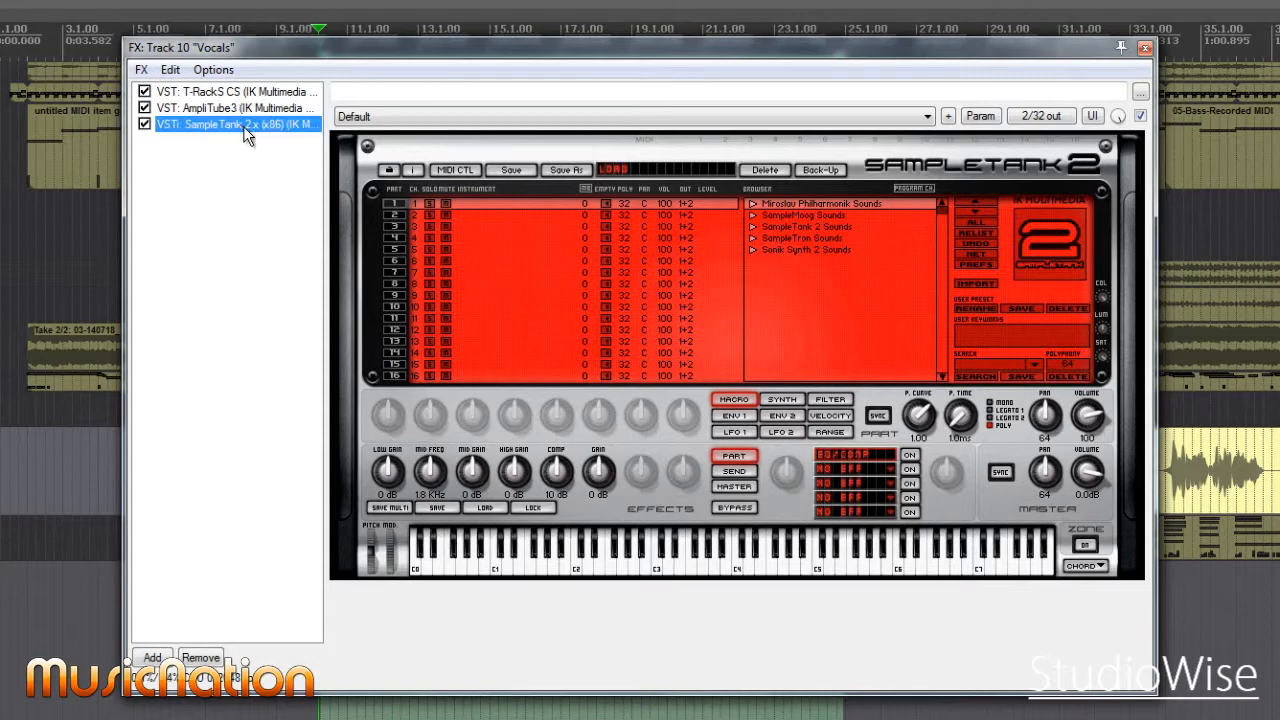
pyautogui.press('Delete')
pyautogui.press('Delete')
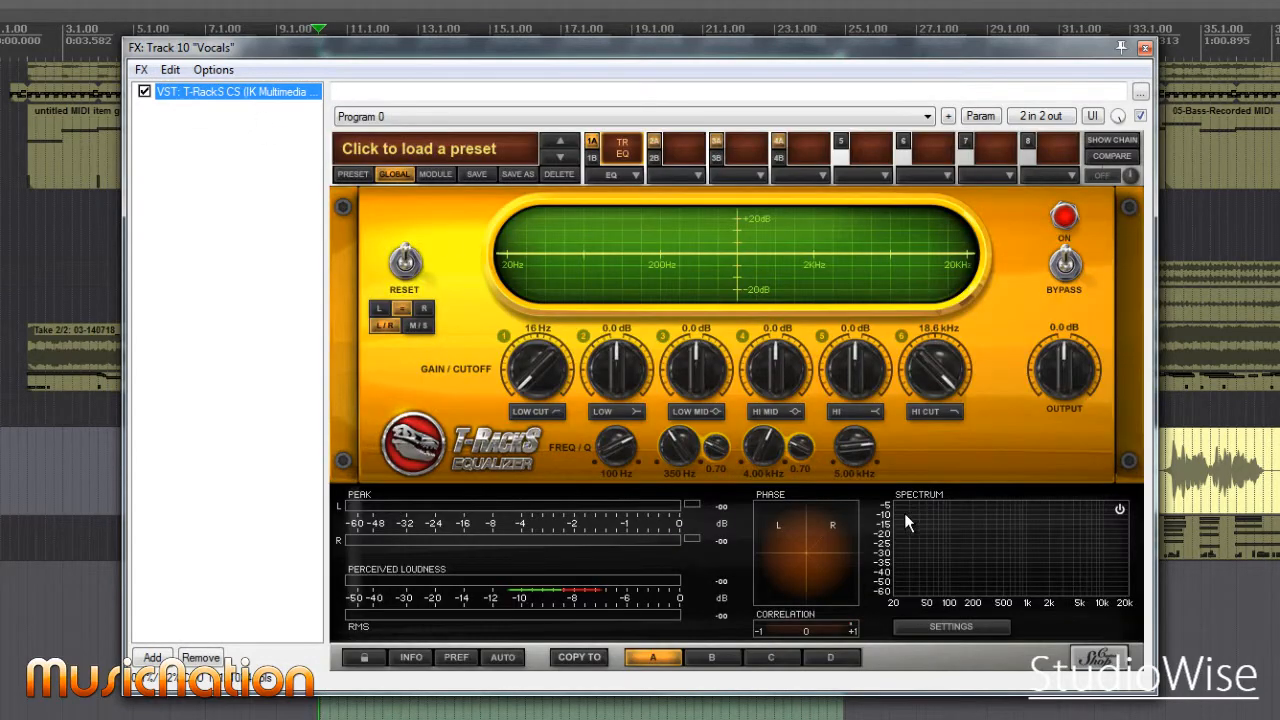
pyautogui.click(635, 172)
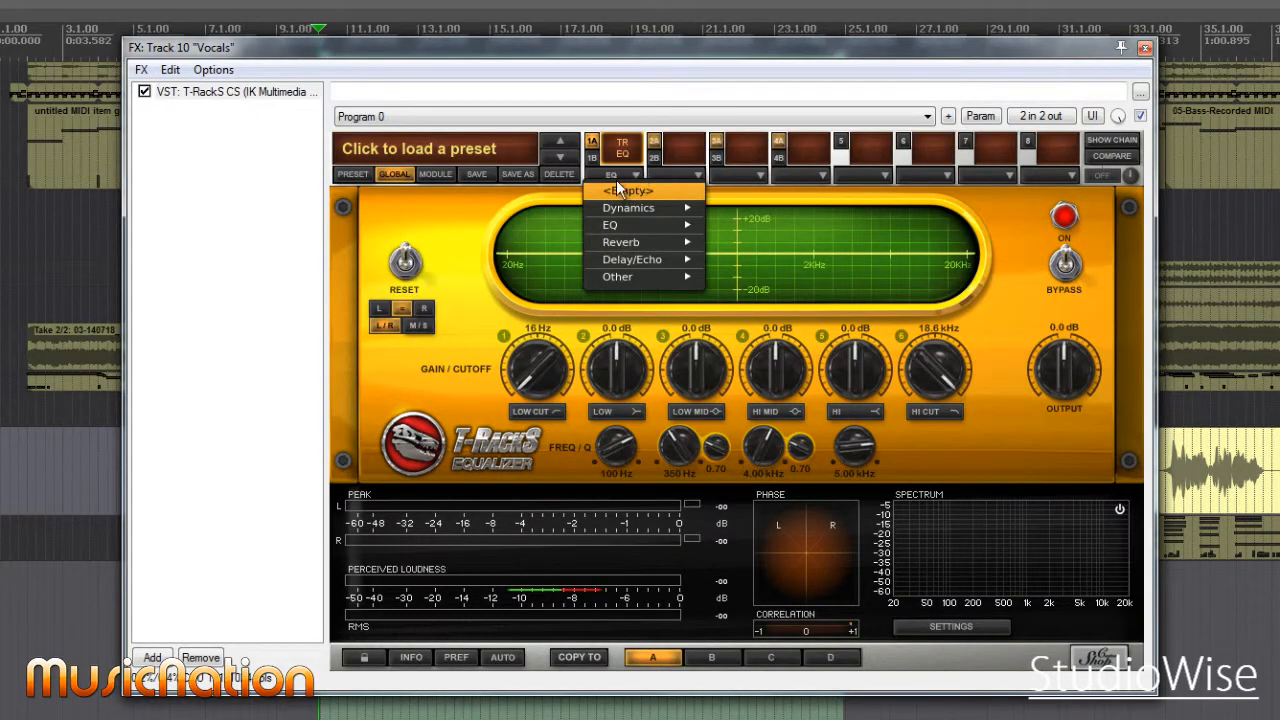
pyautogui.click(518, 252)
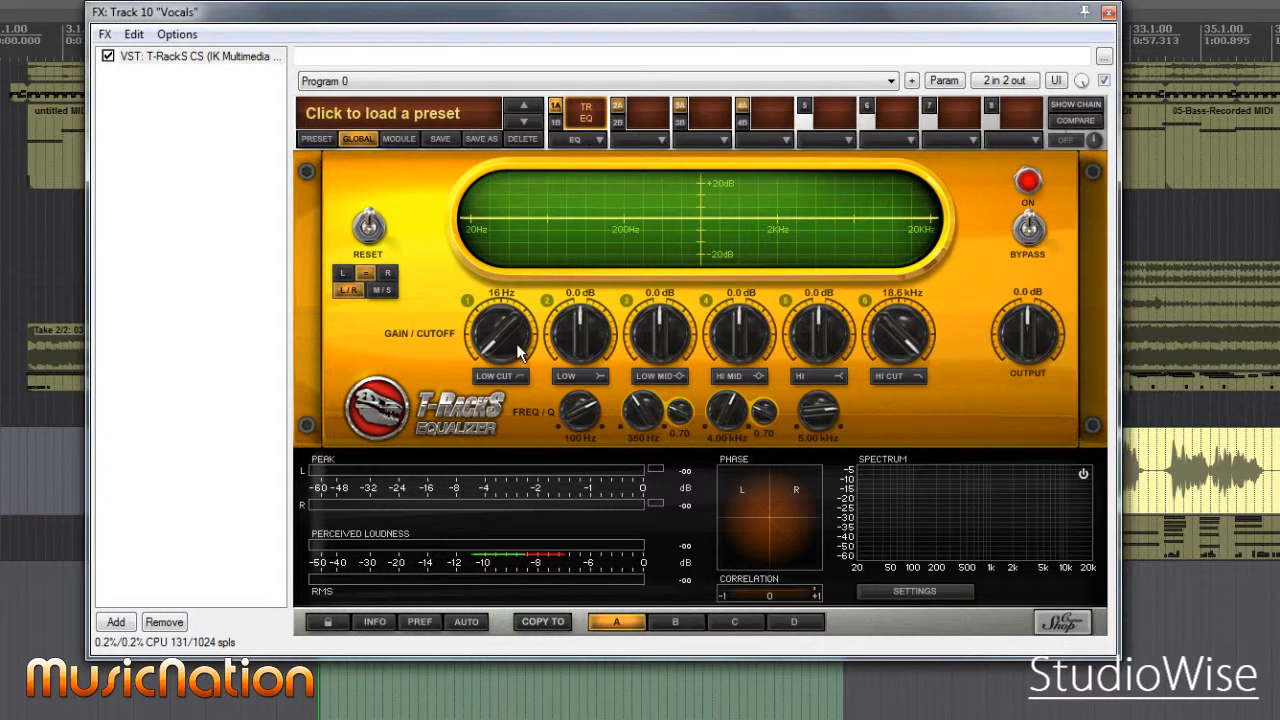
# Step: Enable the equalizer's low cut filter and set its cutoff to 105 Hz
pyautogui.click(520, 377)
pyautogui.moveTo(491, 343); pyautogui.dragTo(475, 252)
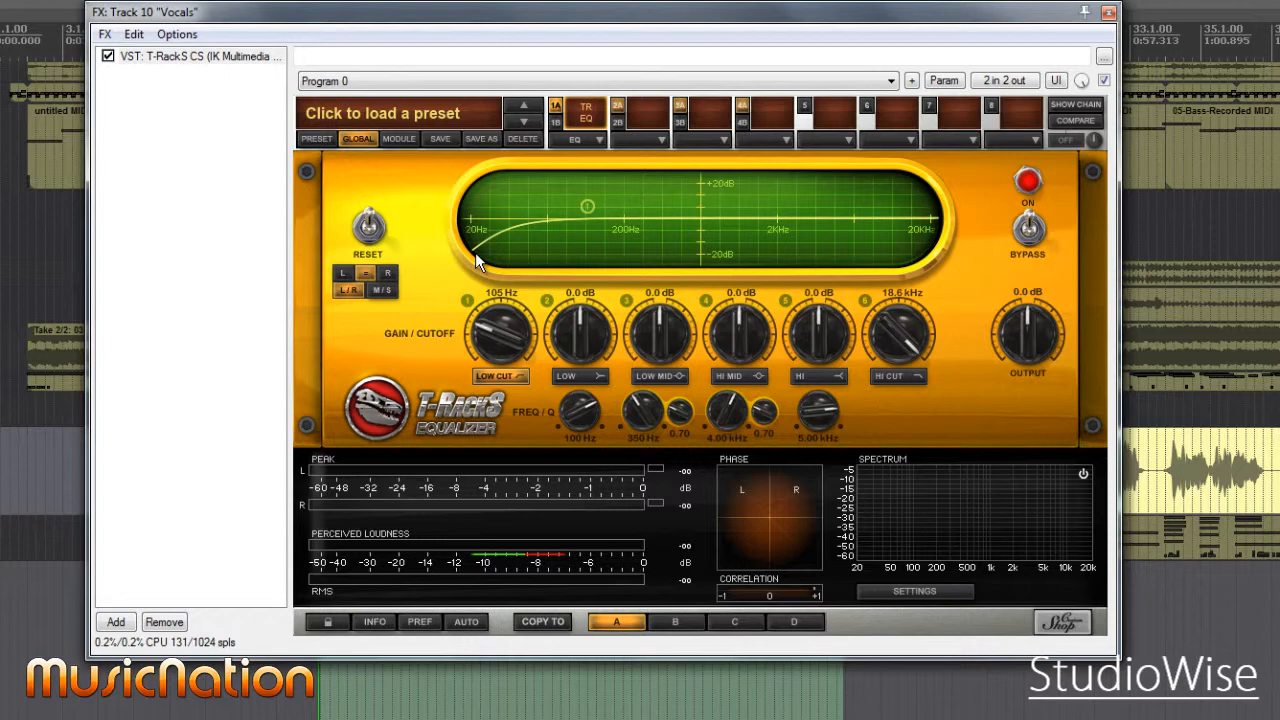
# Step: Load the Black 76 Limiting Amplifier dynamics module into the second slot of the T-RackS CS chain
pyautogui.click(659, 139)
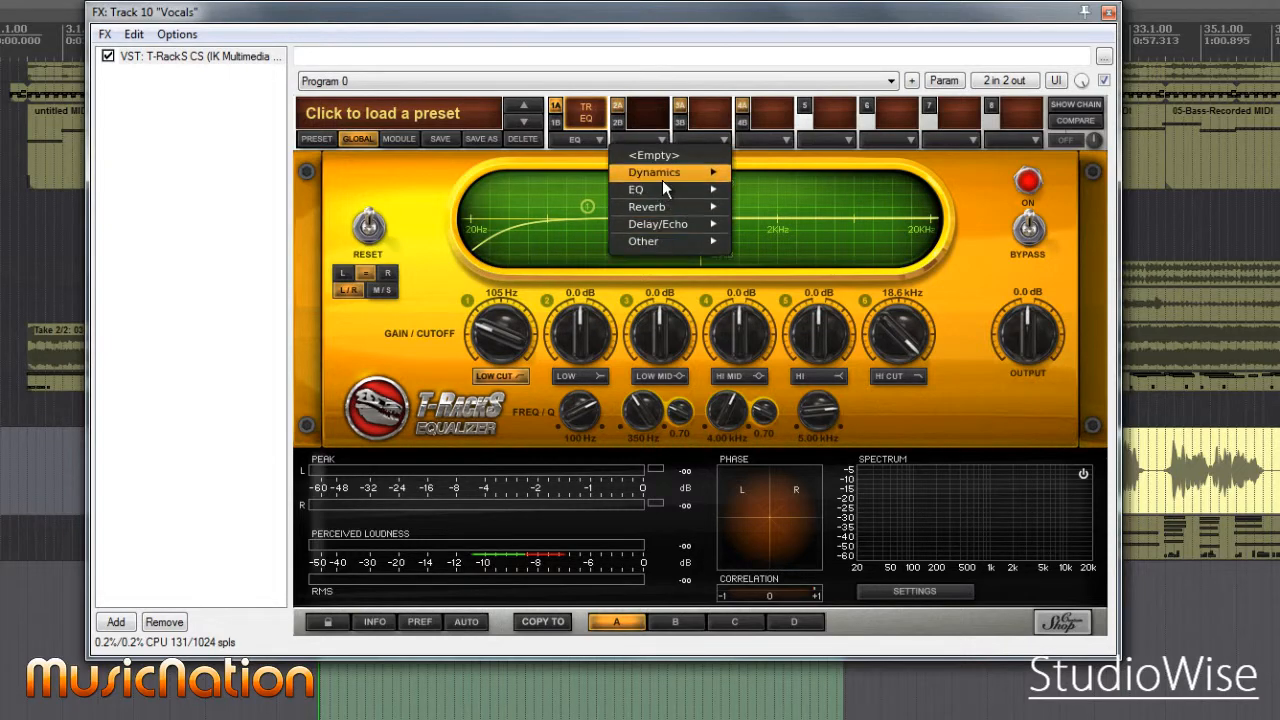
pyautogui.moveTo(662, 180)
pyautogui.click(797, 170)
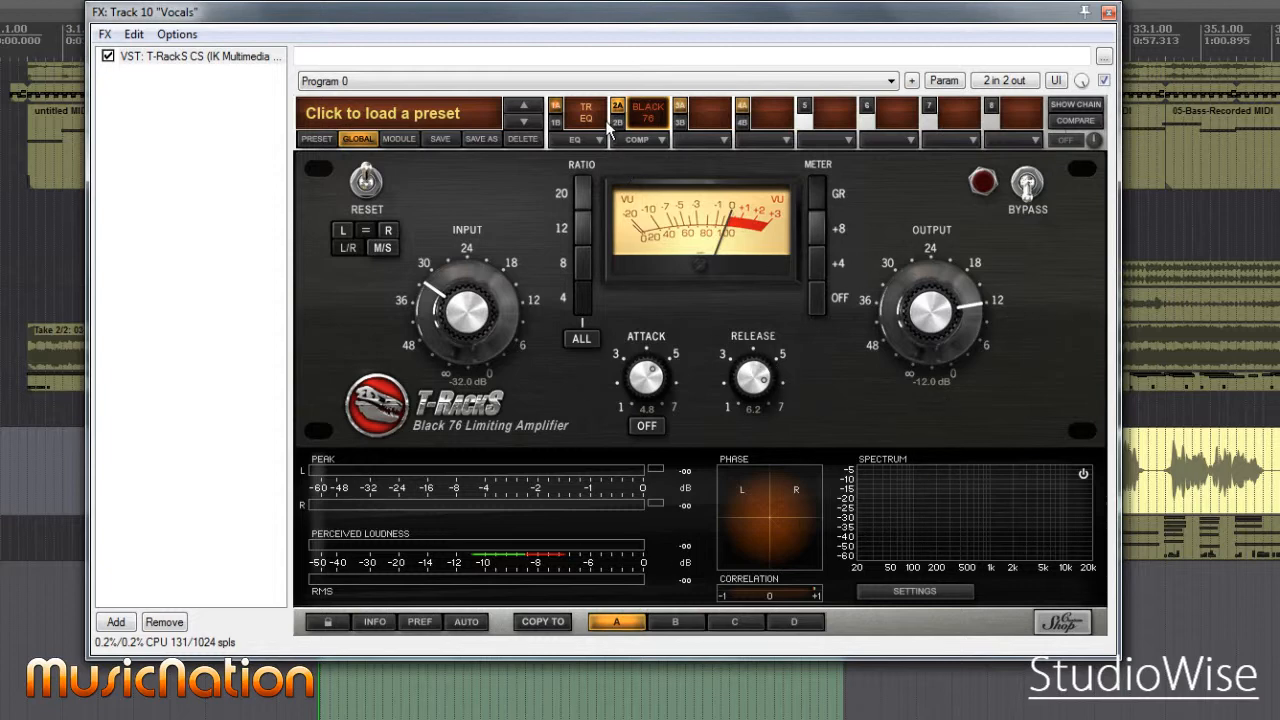
# Step: Switch the Black 76 compressor back on, view the complete routing chain and return to the module's controls
pyautogui.click(664, 118)
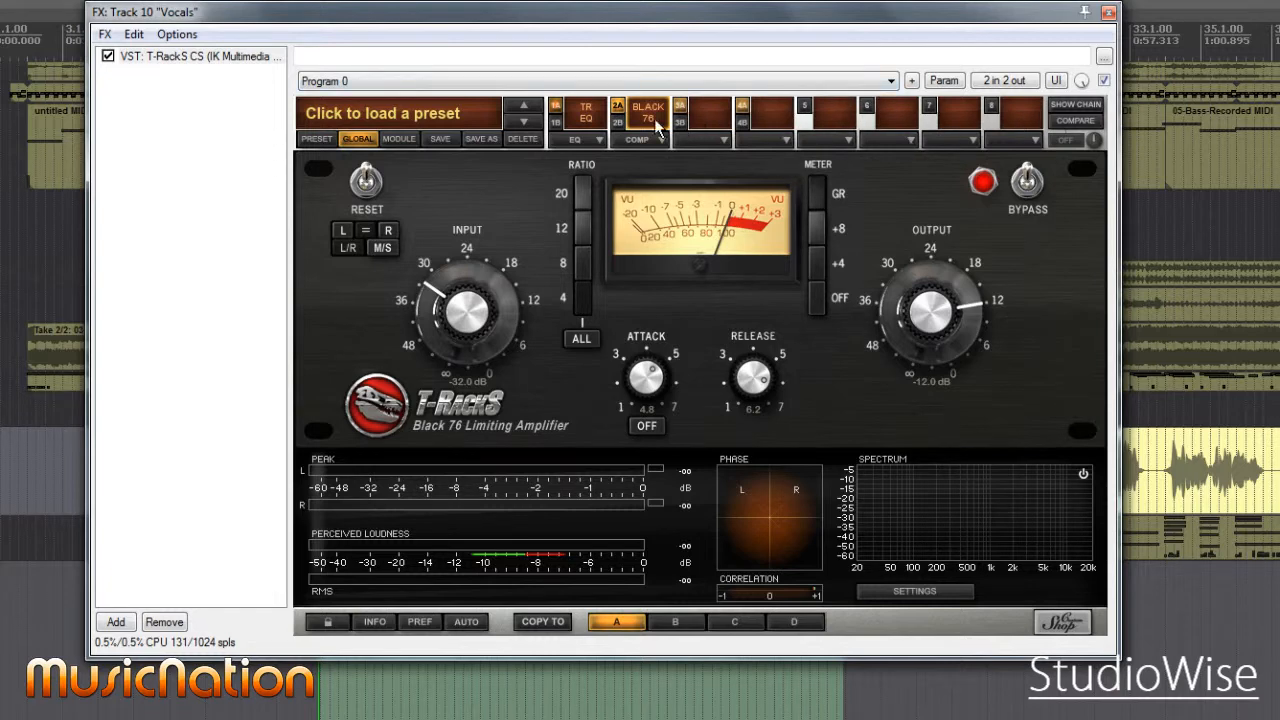
pyautogui.click(1067, 108)
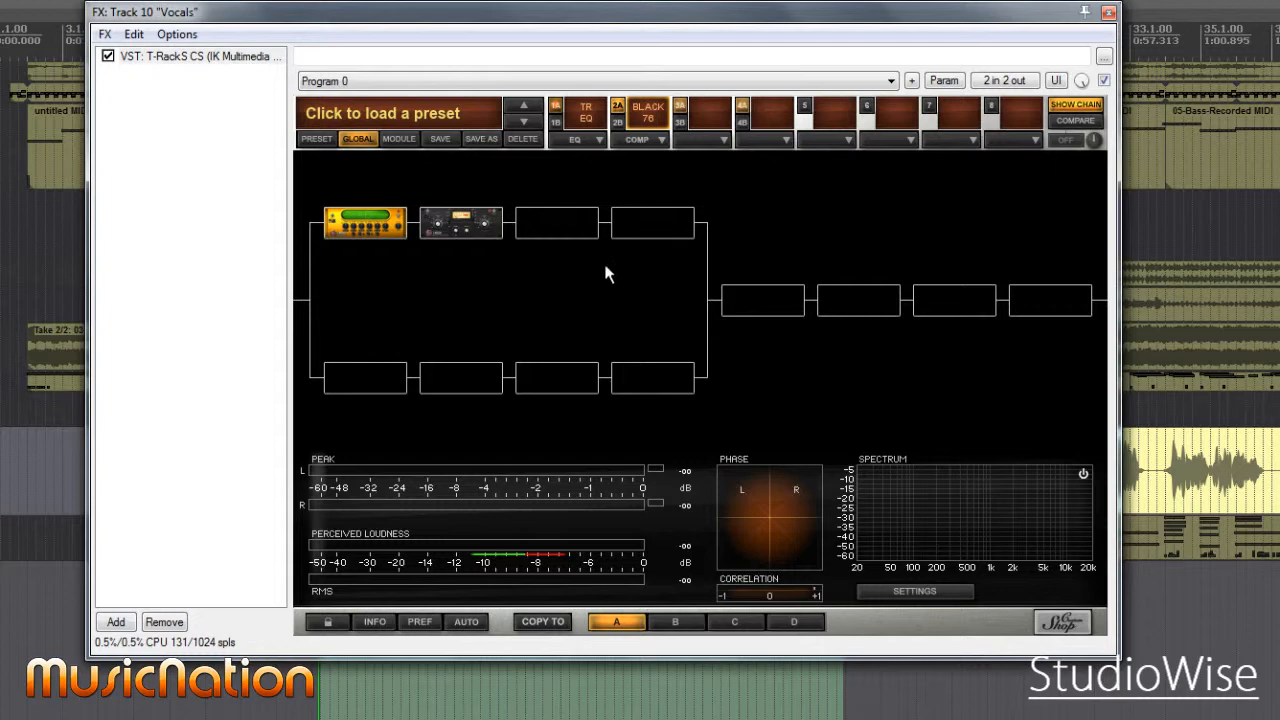
pyautogui.click(1075, 108)
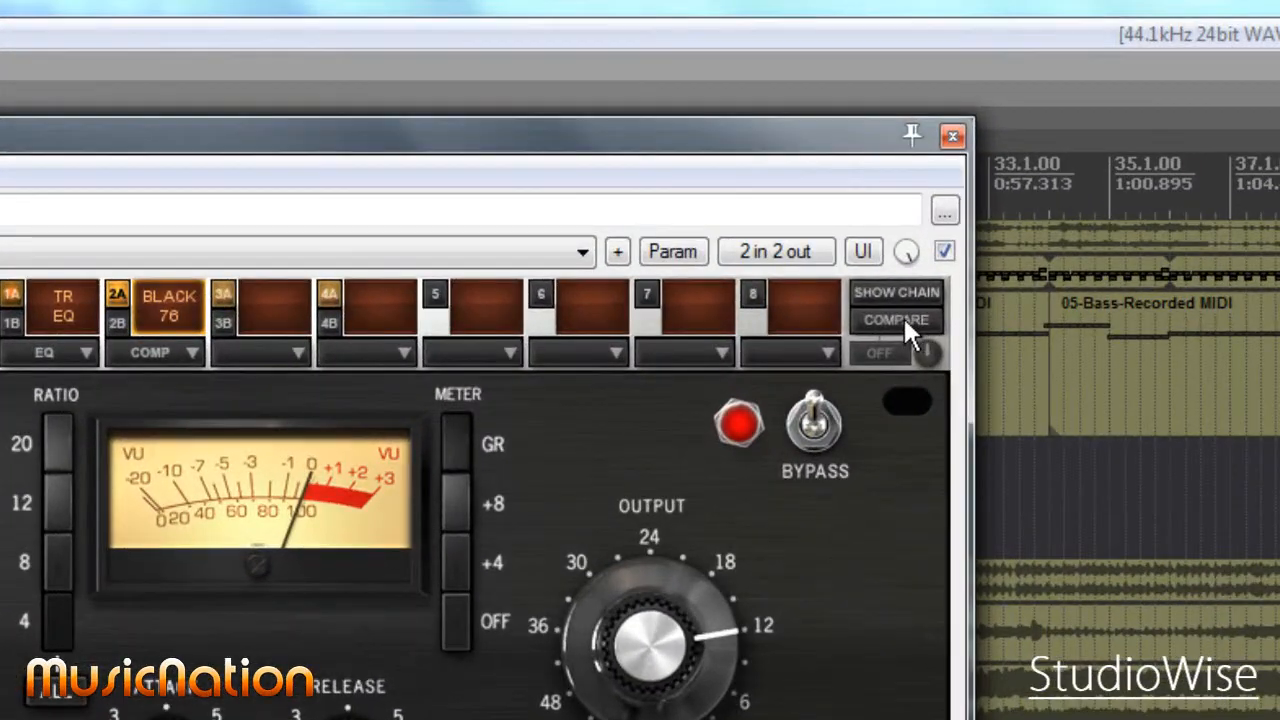
# Step: Enable bypass comparison with its level adjustment, and toggle Compare repeatedly to judge the processed against the unprocessed vocals
pyautogui.click(904, 320)
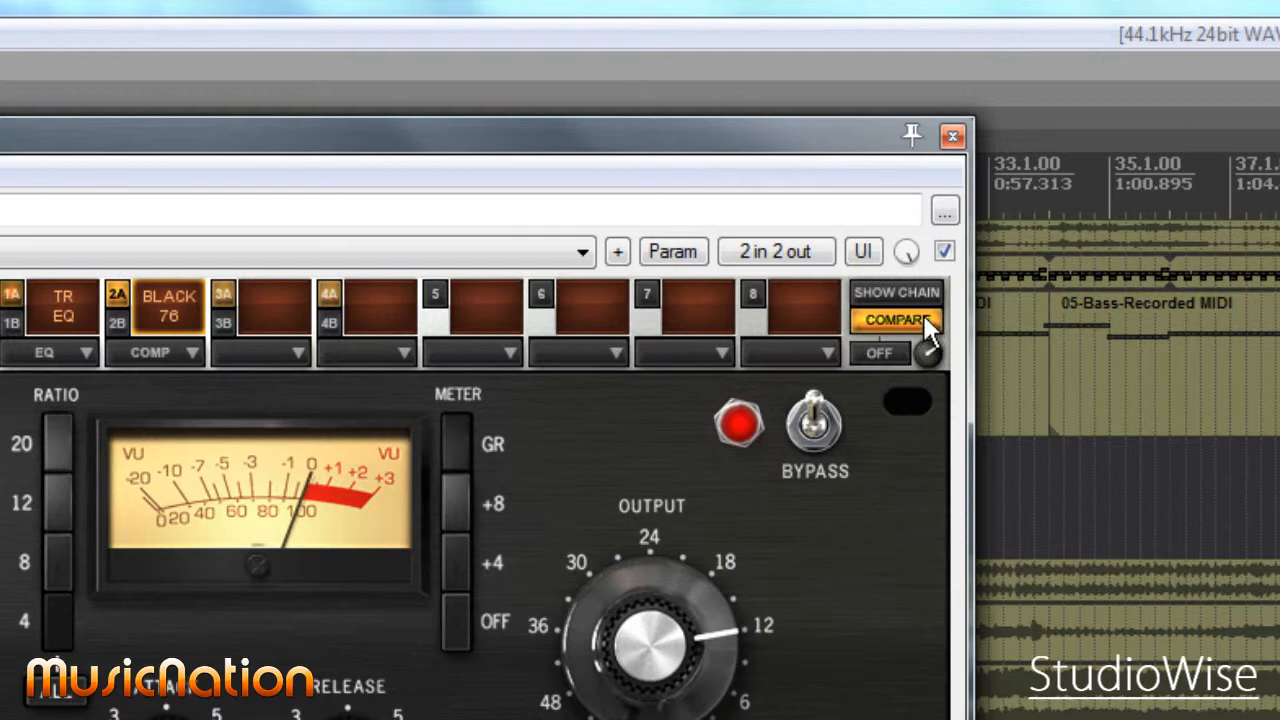
pyautogui.click(876, 351)
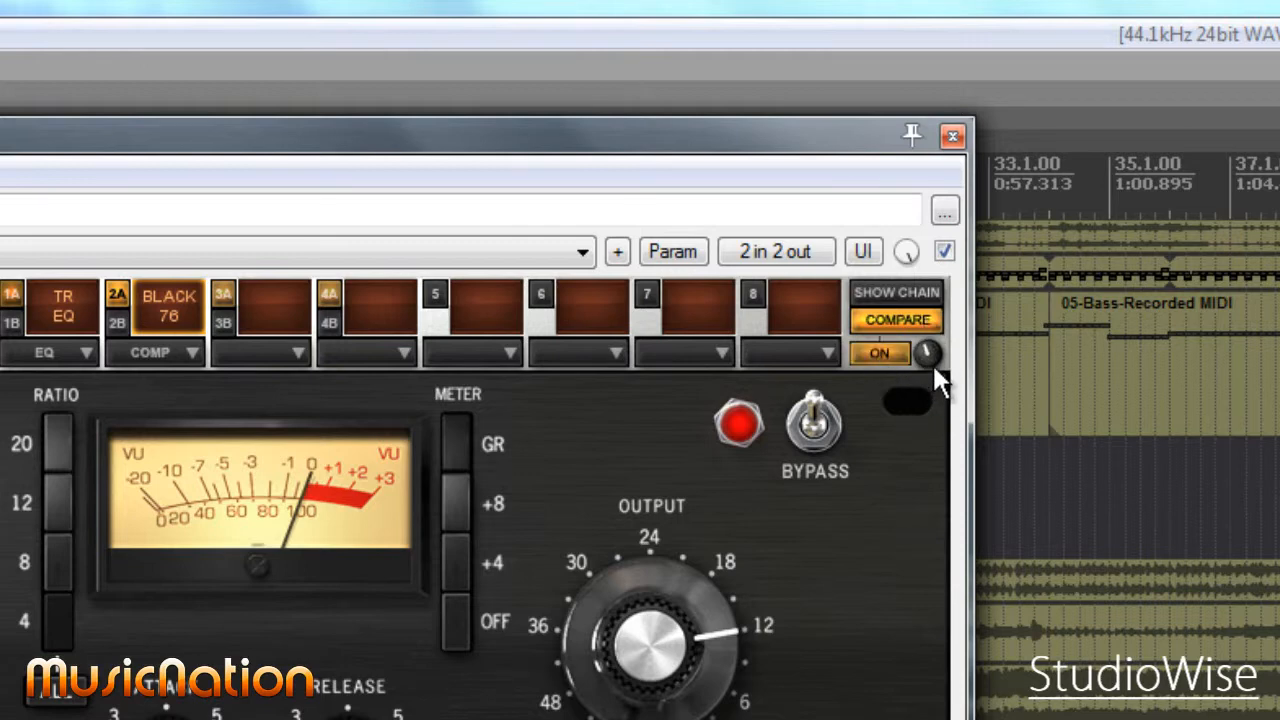
pyautogui.click(874, 319)
pyautogui.click(868, 322)
pyautogui.click(868, 322)
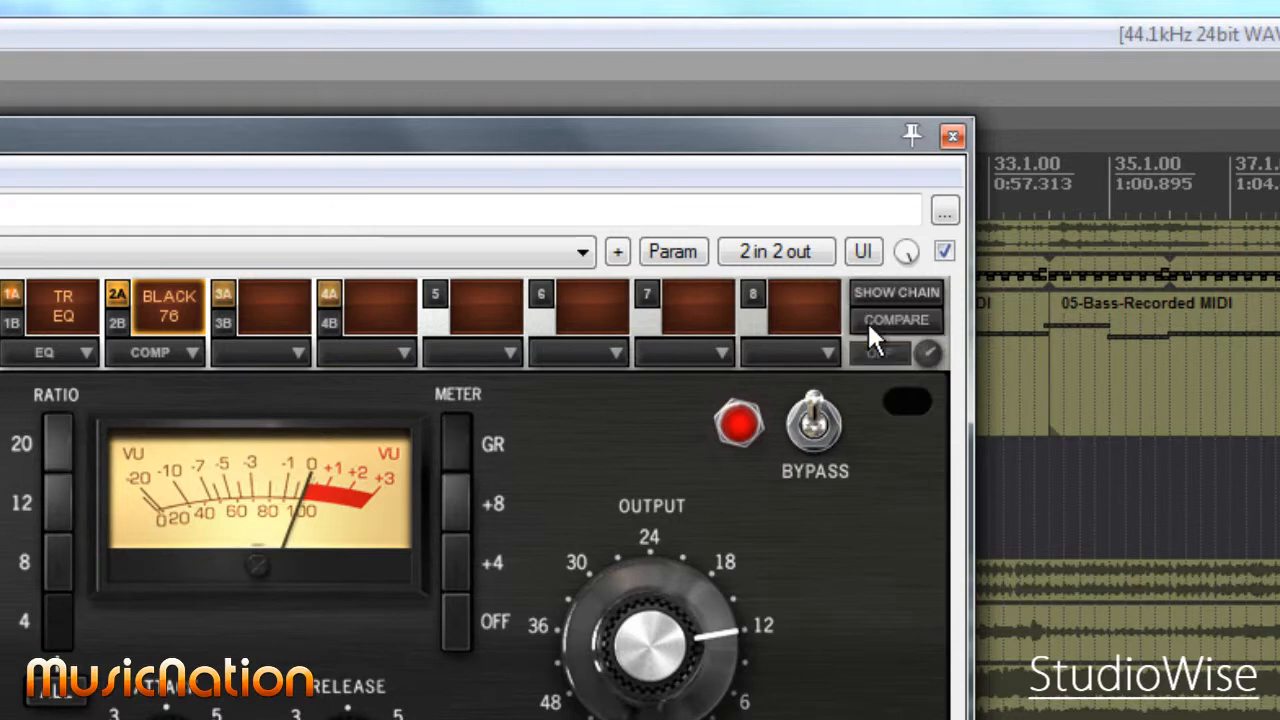
pyautogui.click(867, 321)
pyautogui.click(867, 321)
pyautogui.click(866, 322)
pyautogui.click(866, 321)
pyautogui.click(892, 318)
pyautogui.click(893, 320)
pyautogui.click(895, 320)
pyautogui.click(893, 318)
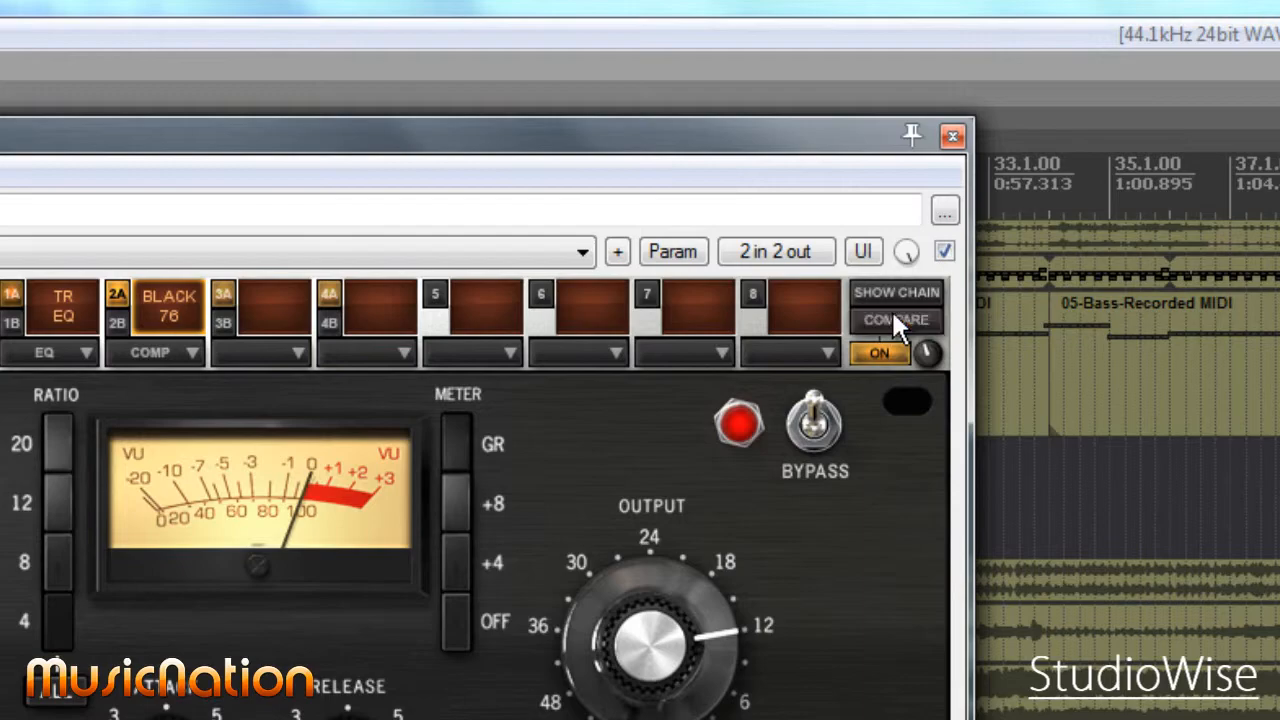
pyautogui.click(896, 320)
pyautogui.click(897, 320)
pyautogui.click(896, 320)
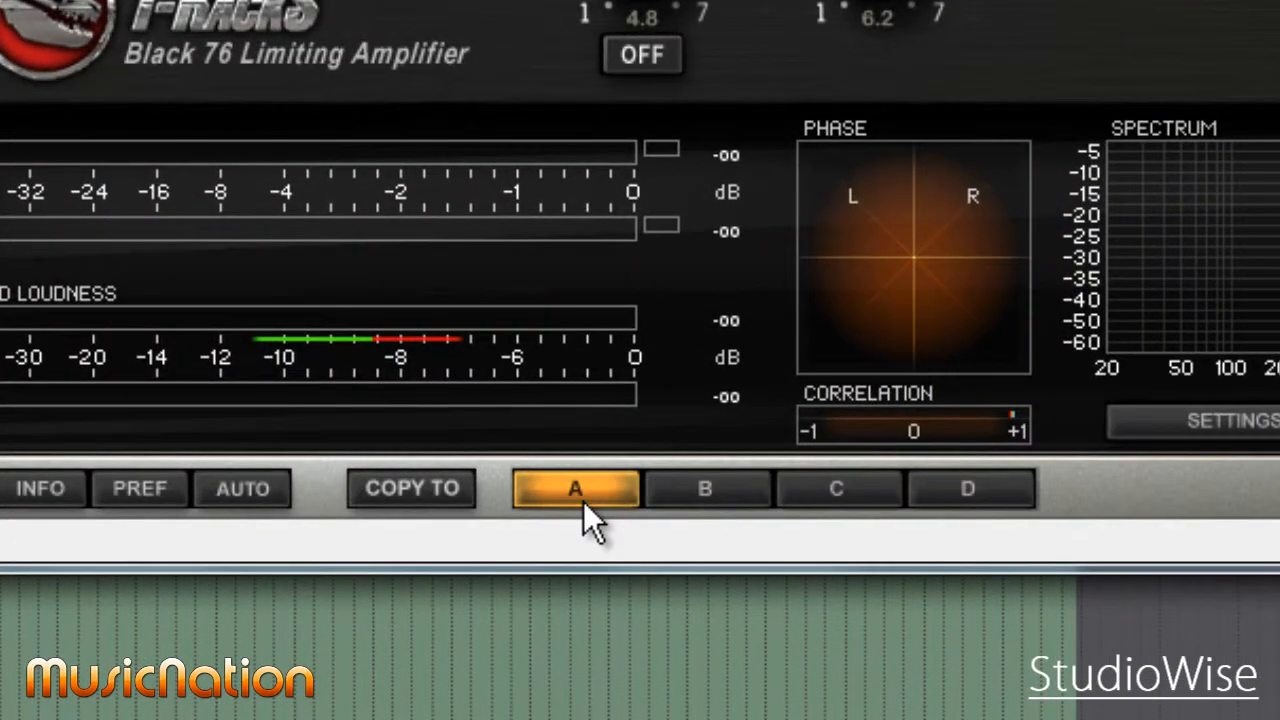
# Step: Inspect the B and C chain setups and return to setup A
pyautogui.click(706, 490)
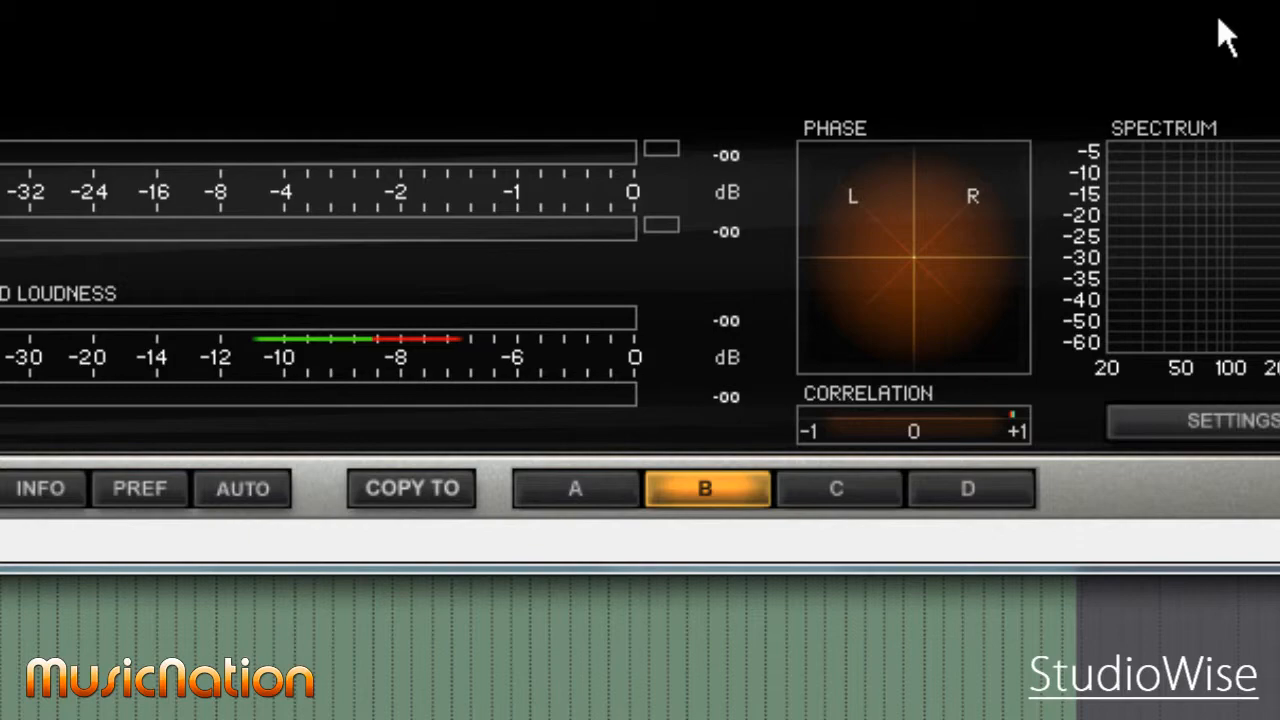
pyautogui.click(846, 494)
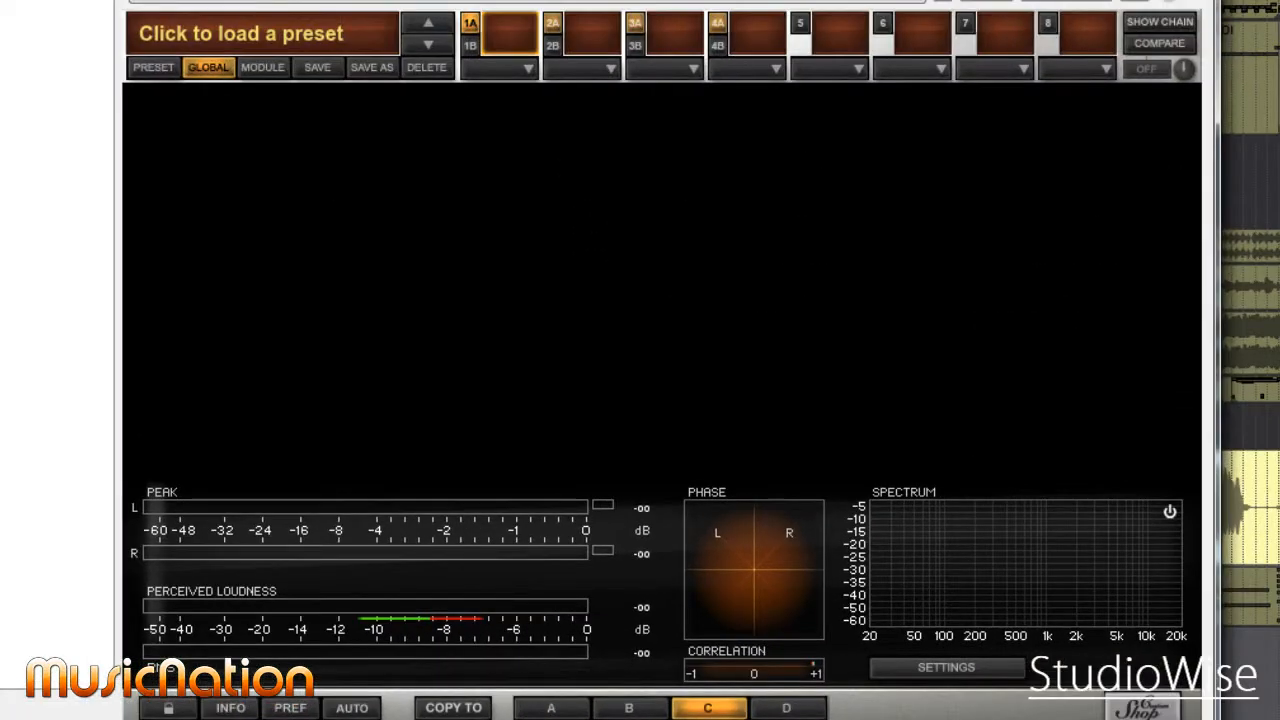
pyautogui.click(551, 707)
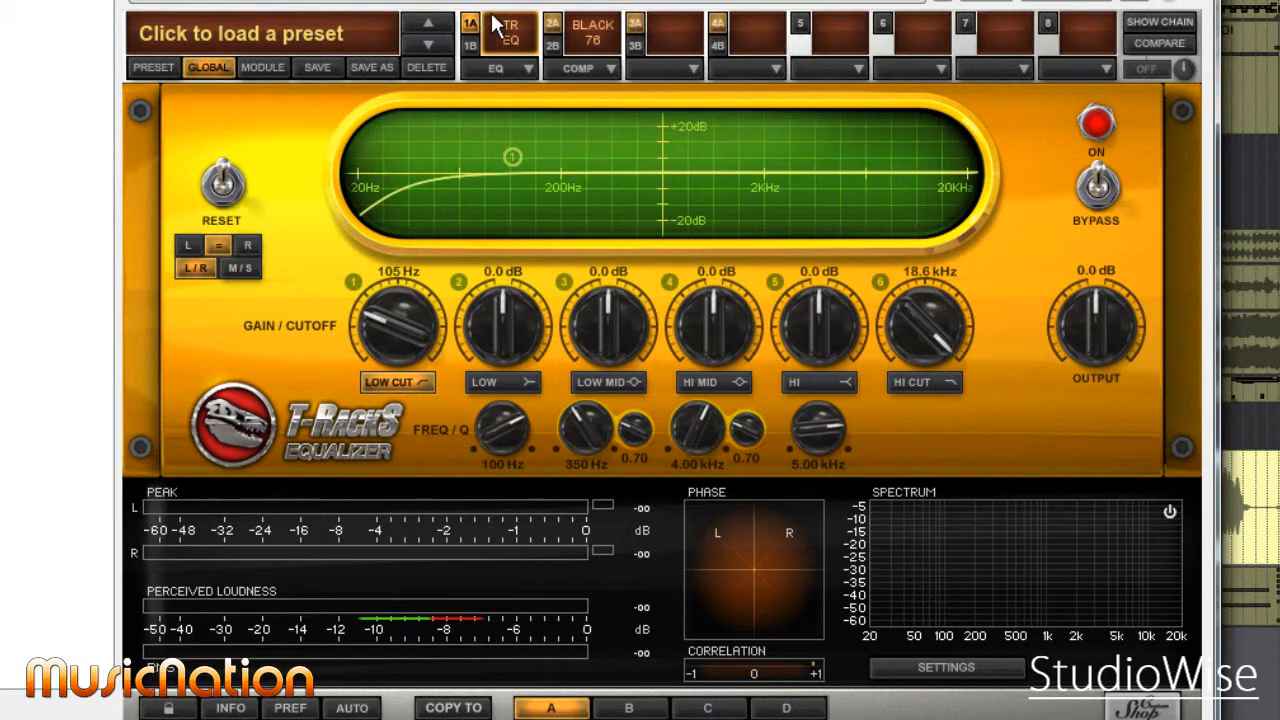
# Step: Set the Black 76 compressor's input to -27.0 dB and its output to -14.3 dB
pyautogui.click(592, 30)
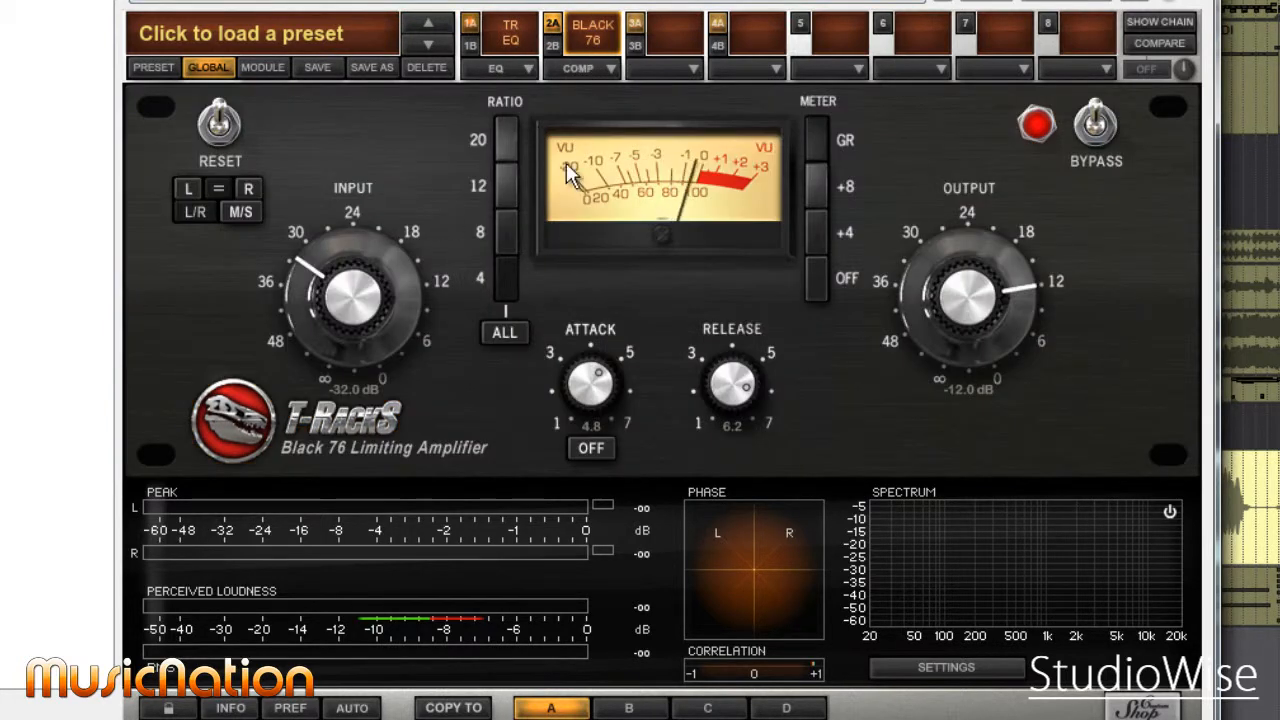
pyautogui.moveTo(363, 277); pyautogui.dragTo(348, 249)
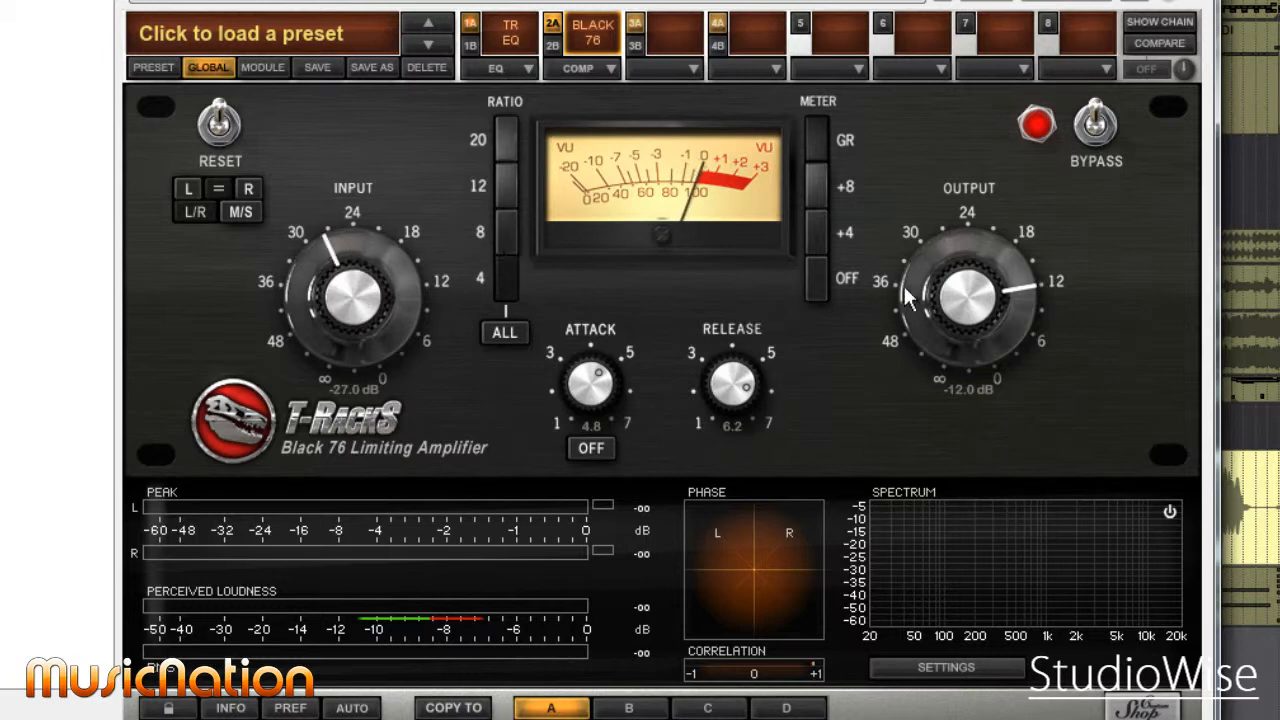
pyautogui.moveTo(957, 286); pyautogui.dragTo(957, 296)
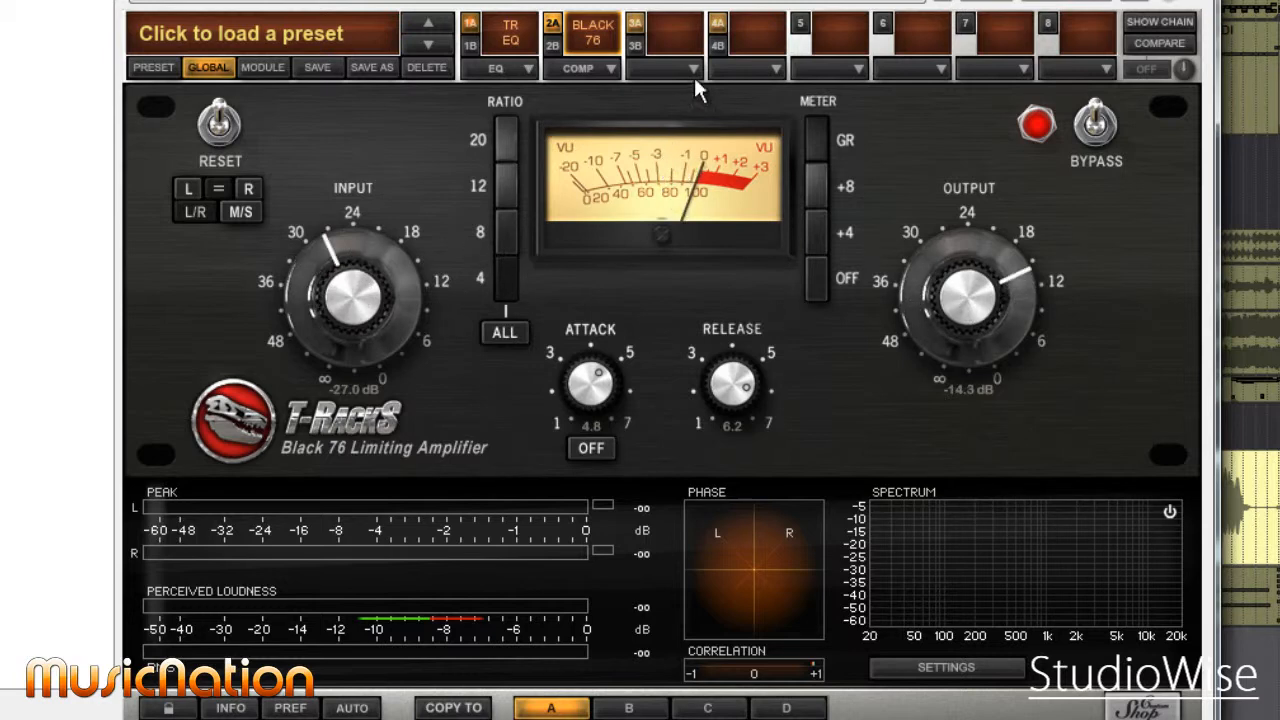
# Step: Load the CSR Hall reverb into slot 6 of the chain and audition it with playback
pyautogui.click(944, 68)
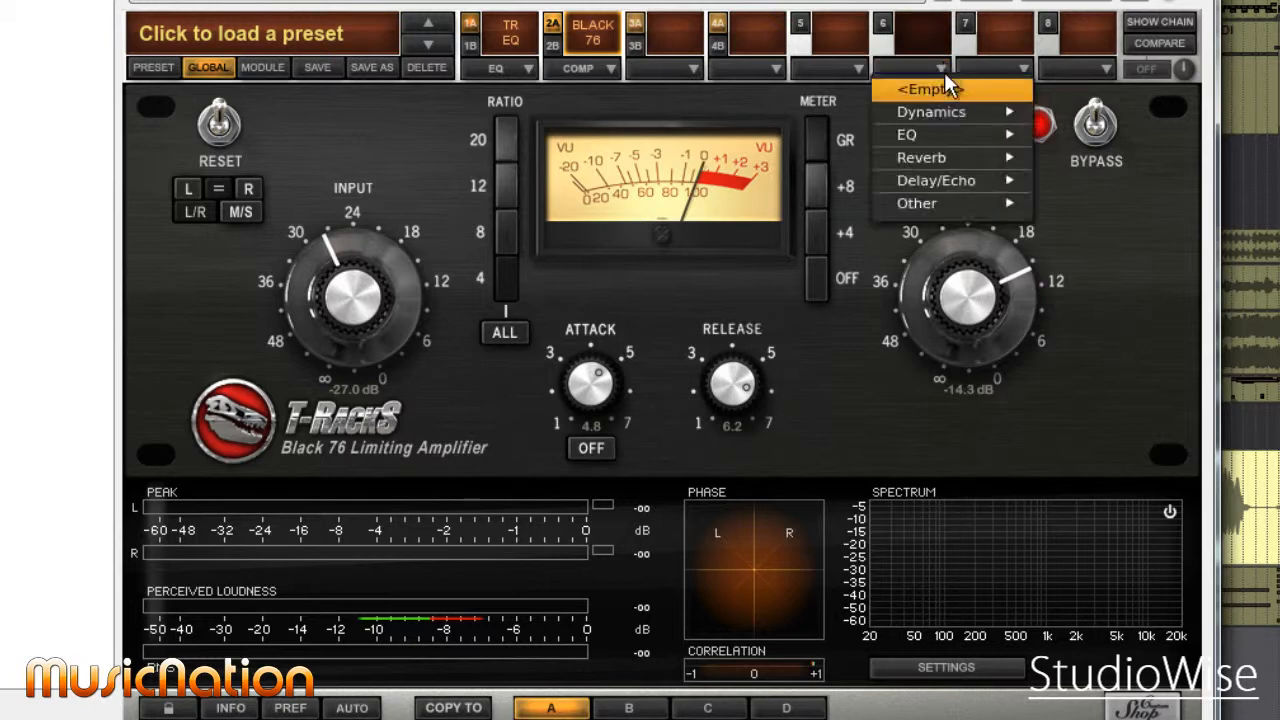
pyautogui.moveTo(948, 152)
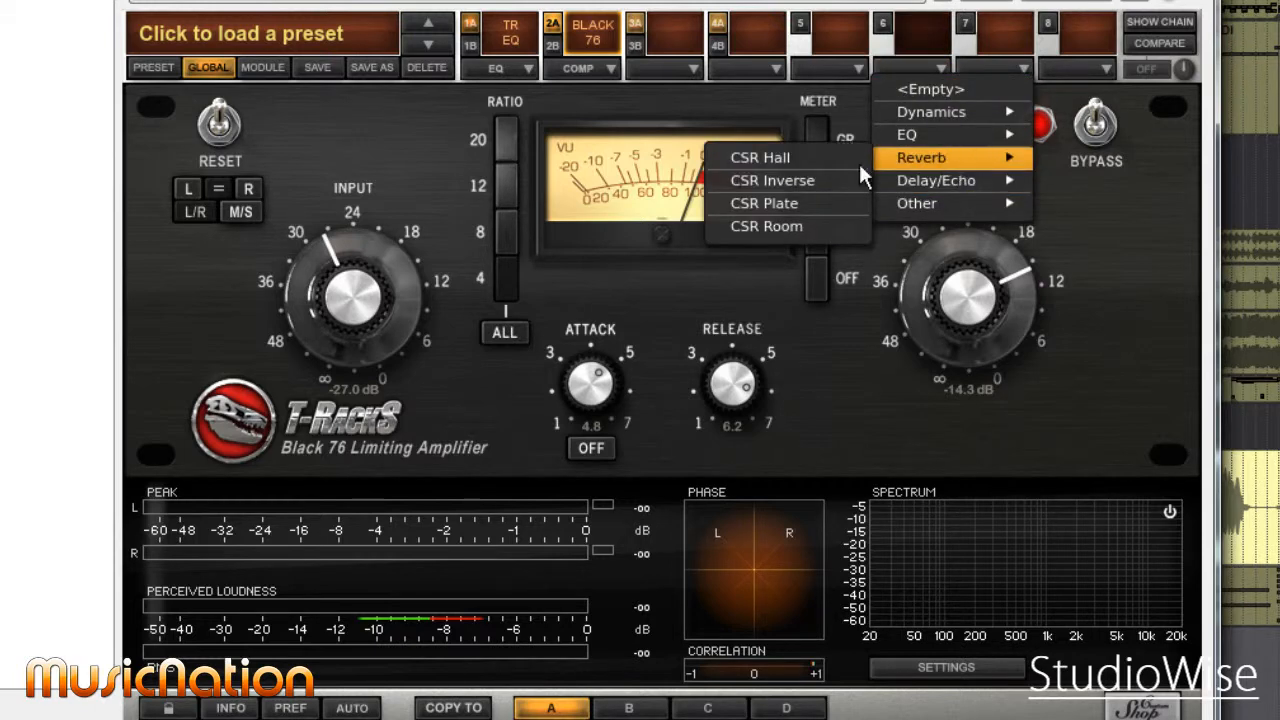
pyautogui.click(750, 158)
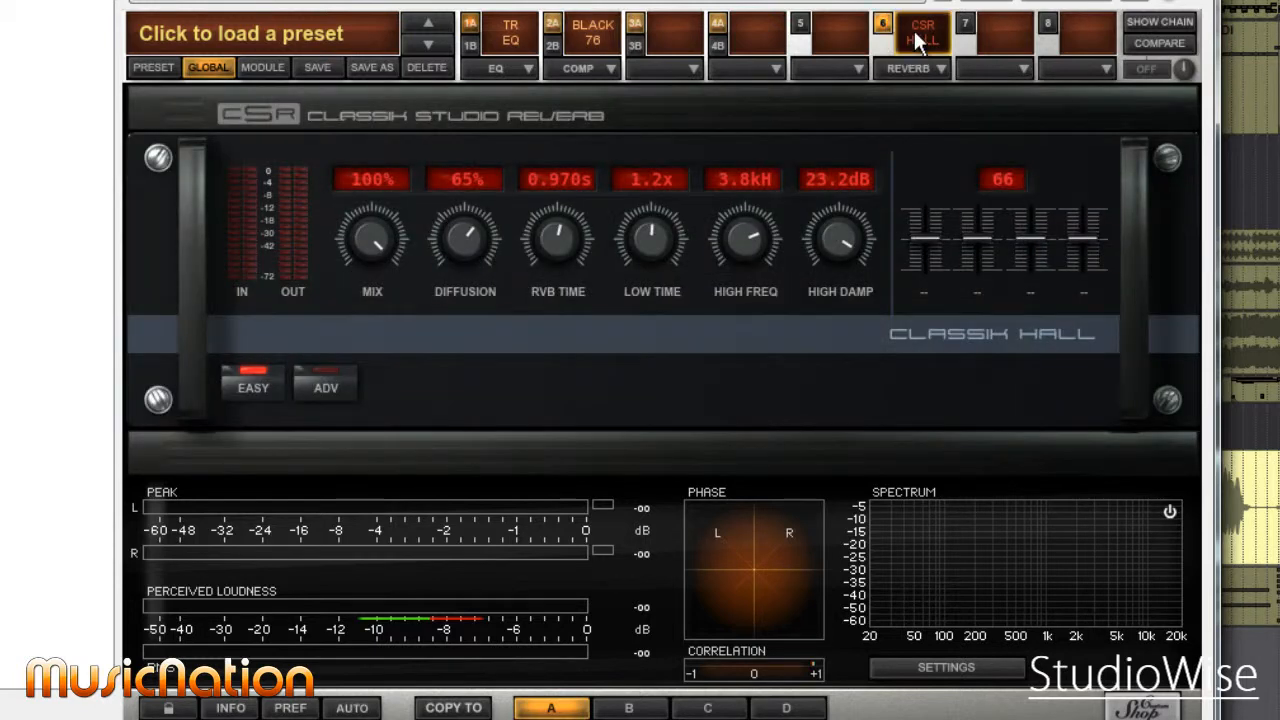
pyautogui.press('space')
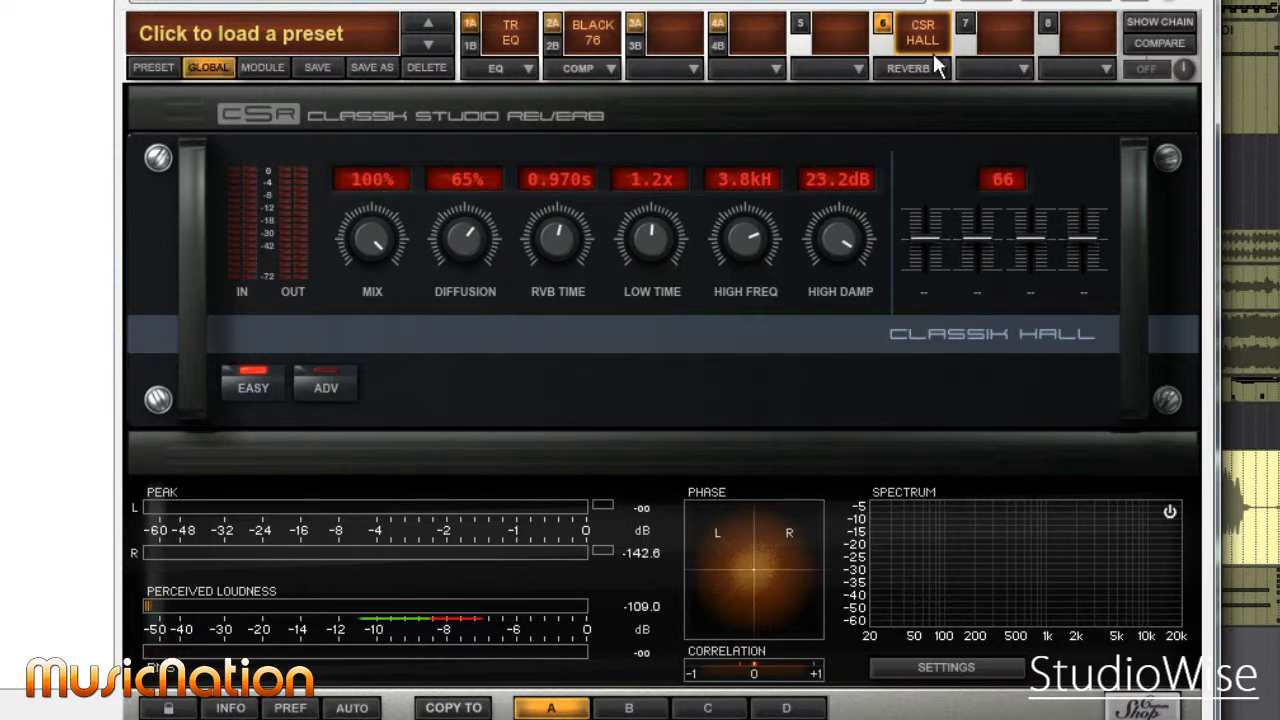
# Step: Load the Large Hall preset from the CSR Hall insert presets for the reverb module only
pyautogui.click(262, 66)
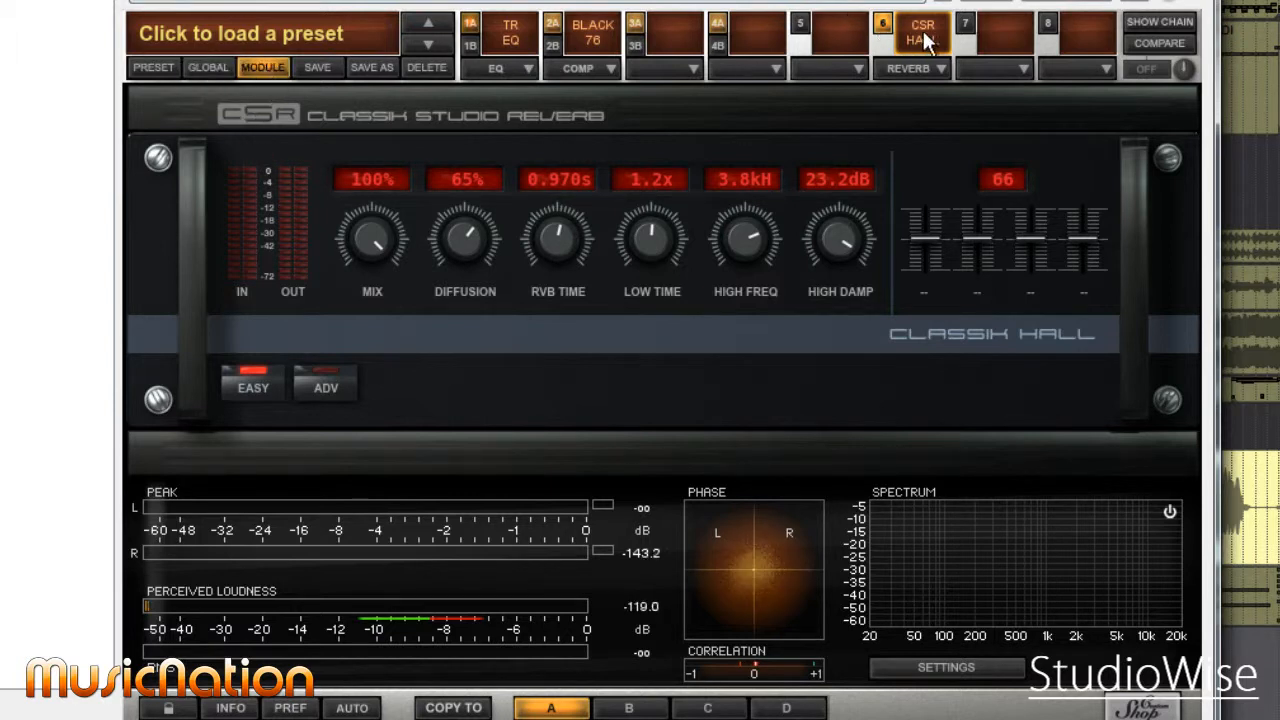
pyautogui.click(234, 33)
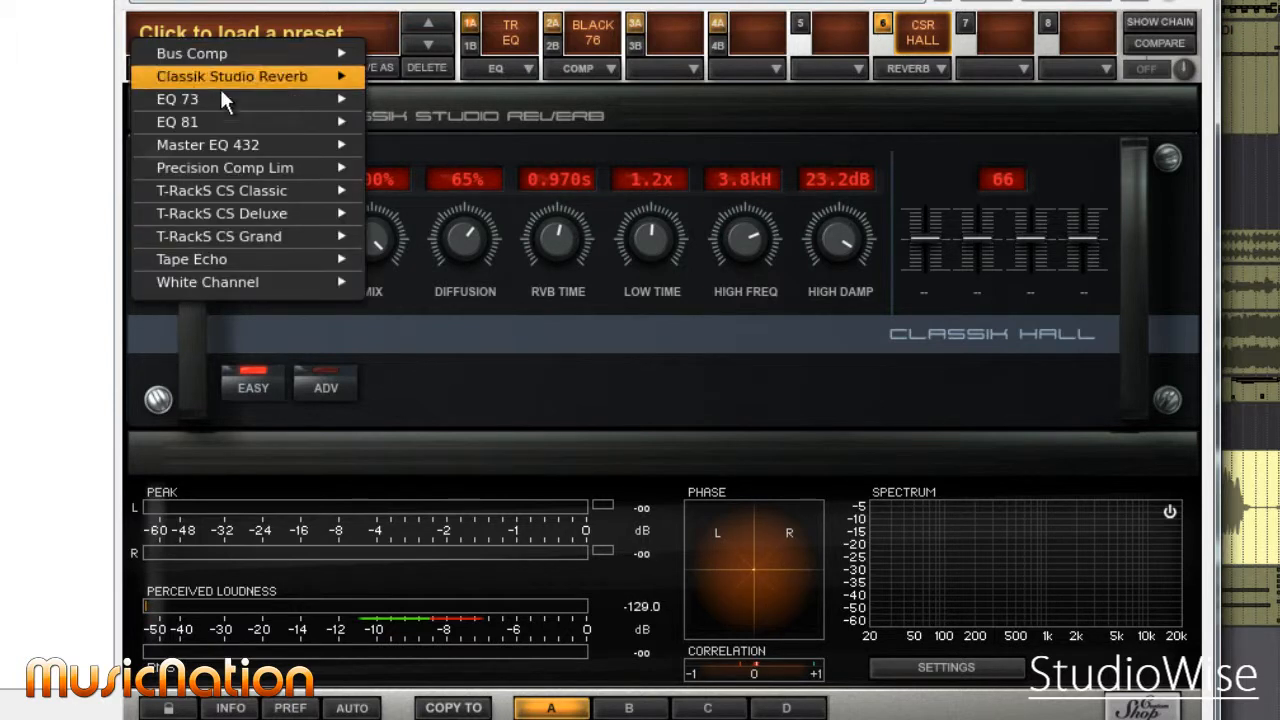
pyautogui.moveTo(223, 77)
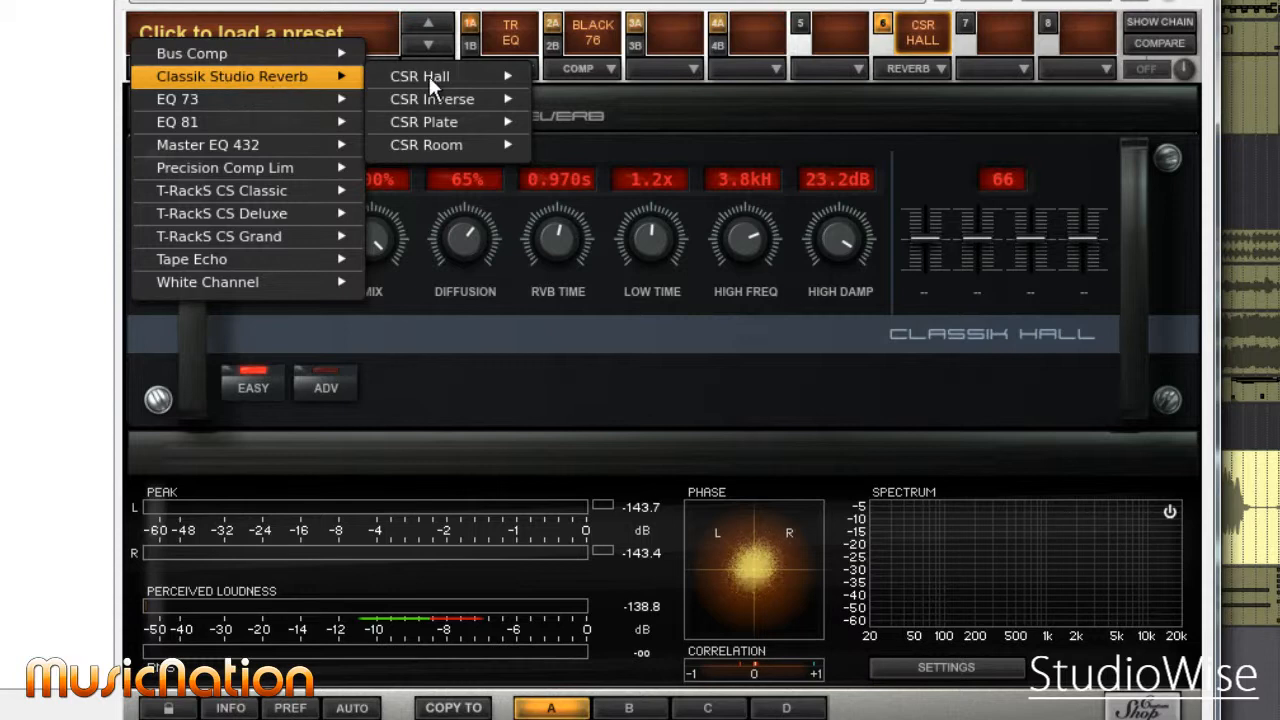
pyautogui.moveTo(400, 78)
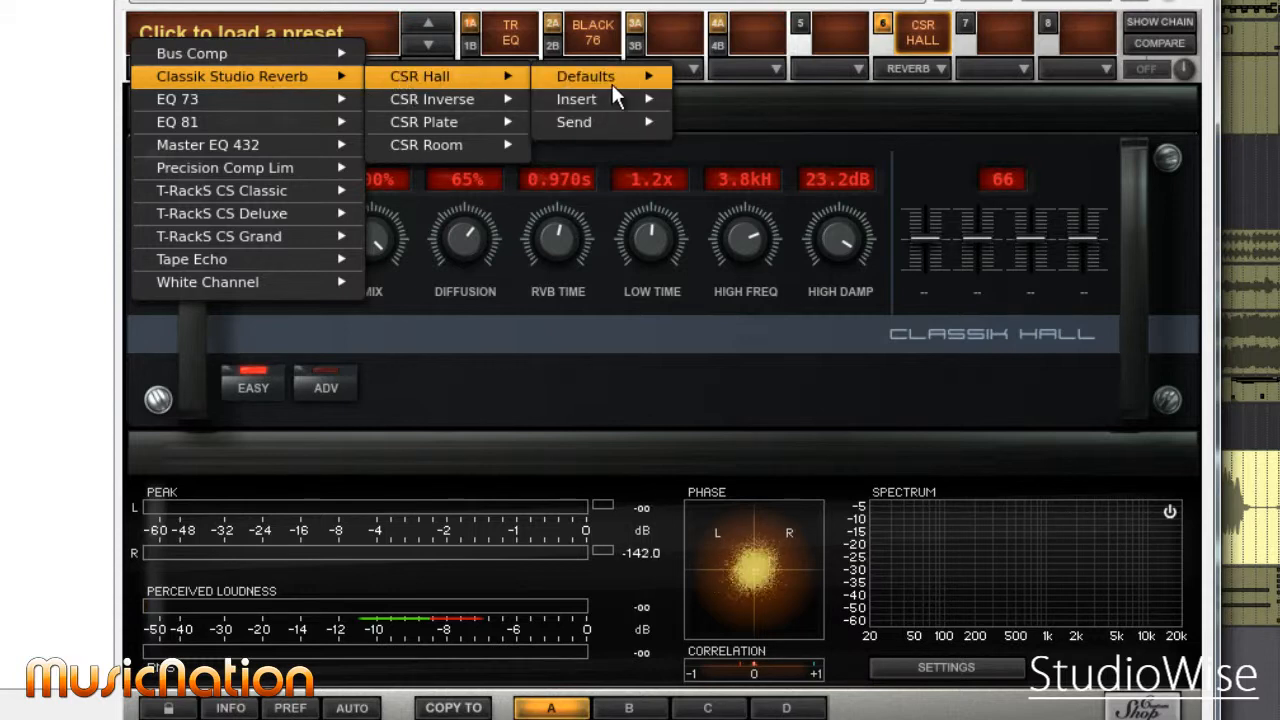
pyautogui.moveTo(594, 102)
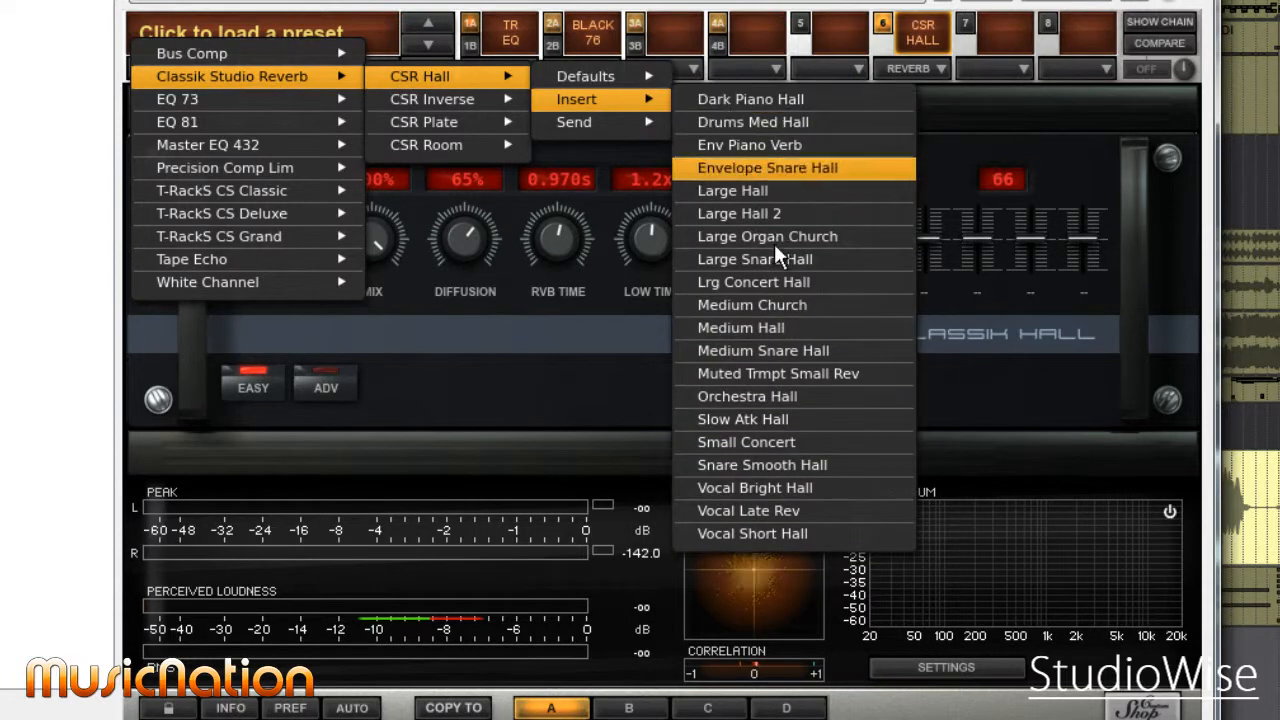
pyautogui.click(758, 190)
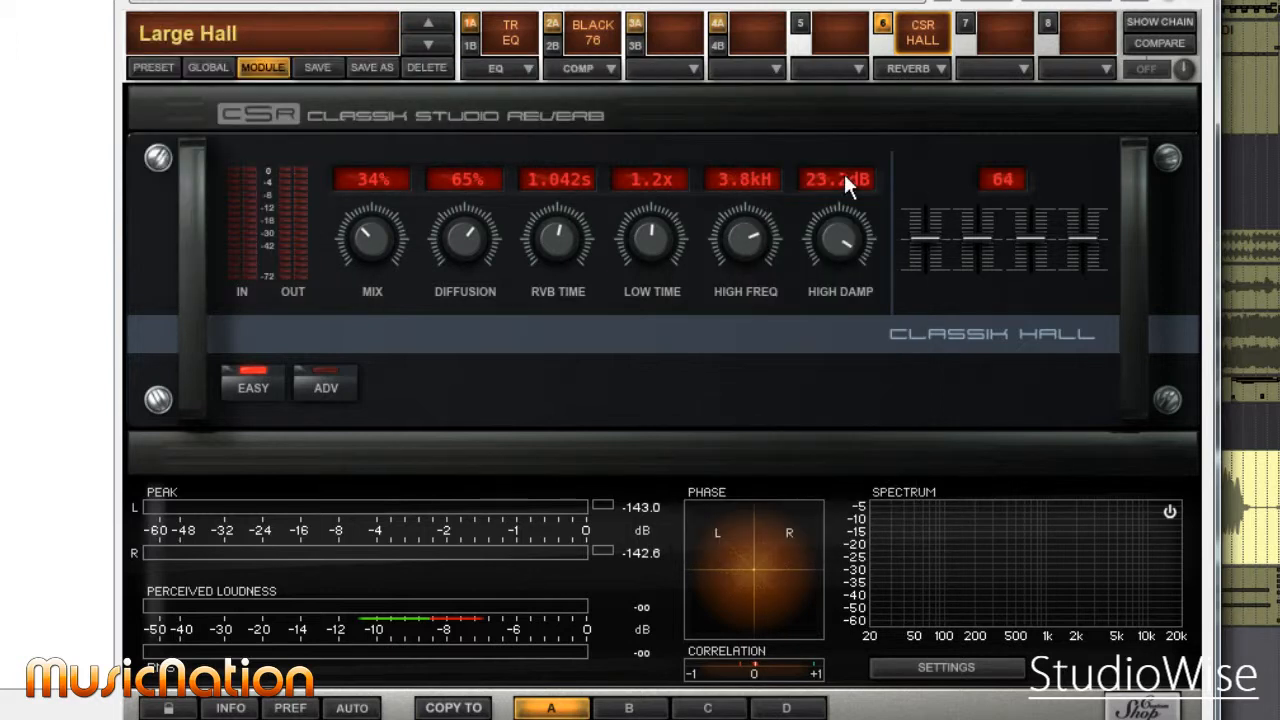
# Step: Toggle playback, reduce the hall reverb's mix to 20% and set its first macro slider to 66
pyautogui.press('space')
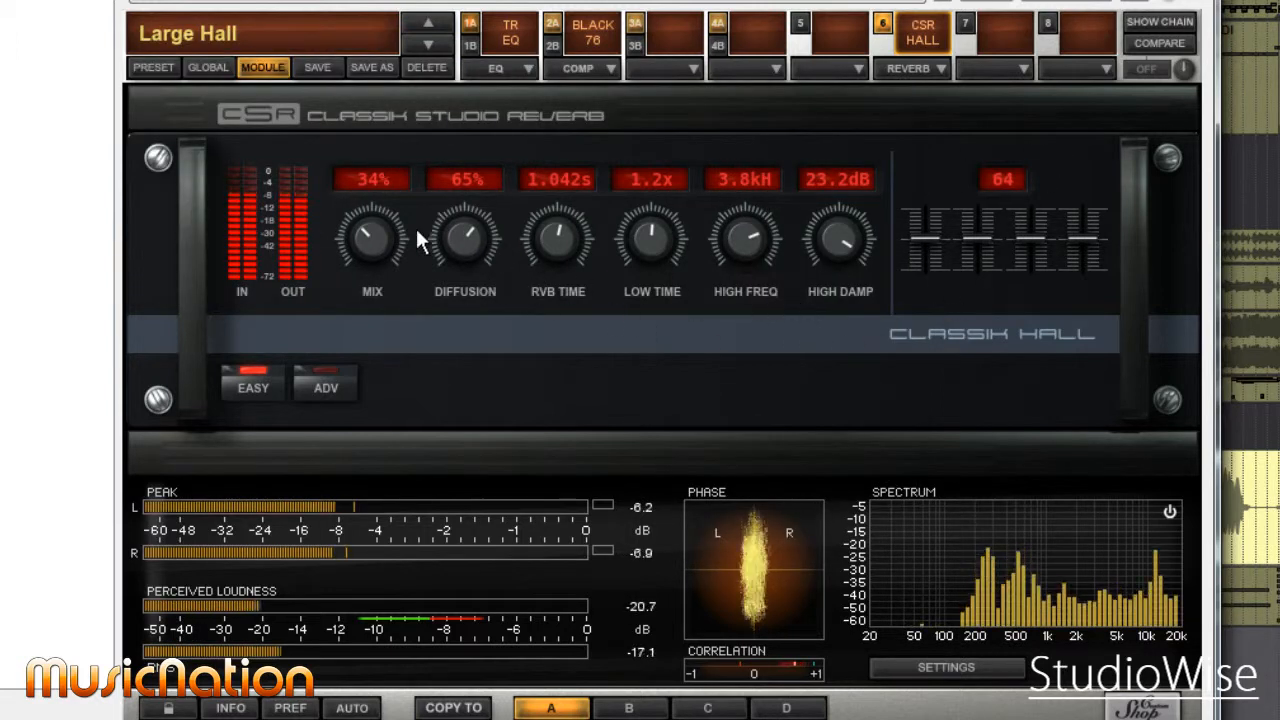
pyautogui.moveTo(360, 230); pyautogui.dragTo(359, 251)
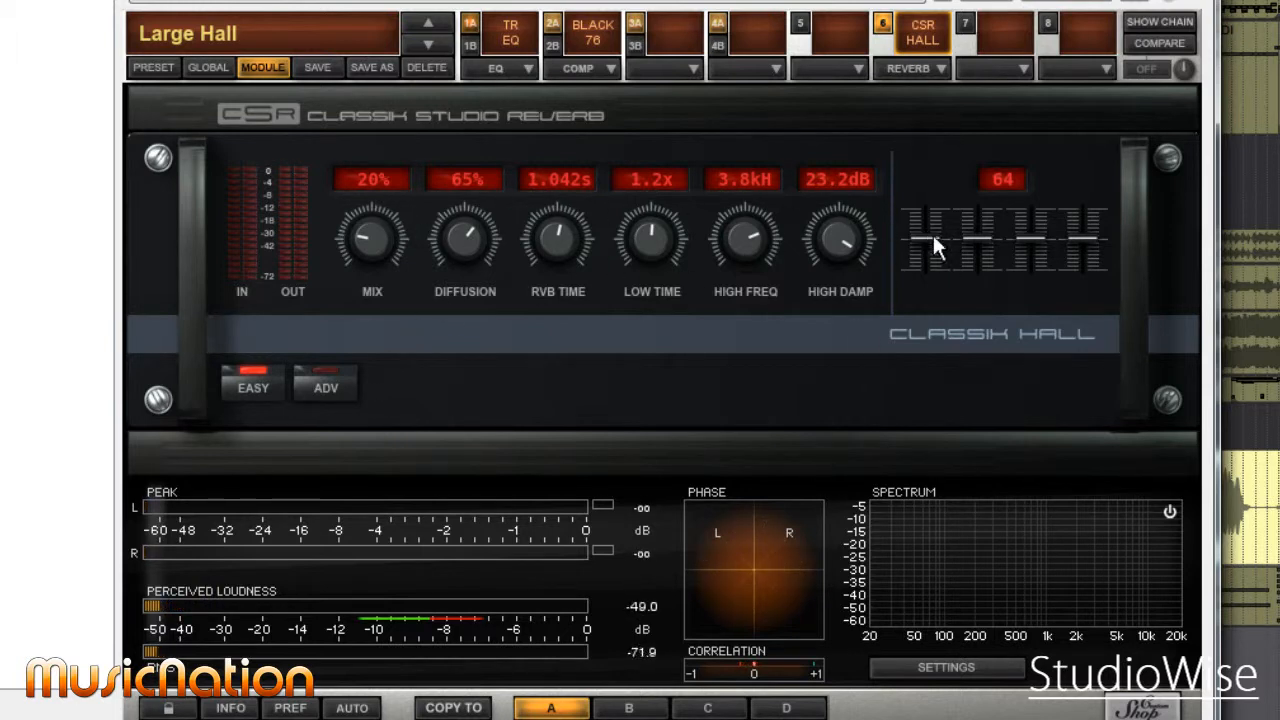
pyautogui.moveTo(932, 240)
pyautogui.mouseDown()
pyautogui.moveTo(908, 200)
pyautogui.moveTo(937, 240)
pyautogui.mouseUp()
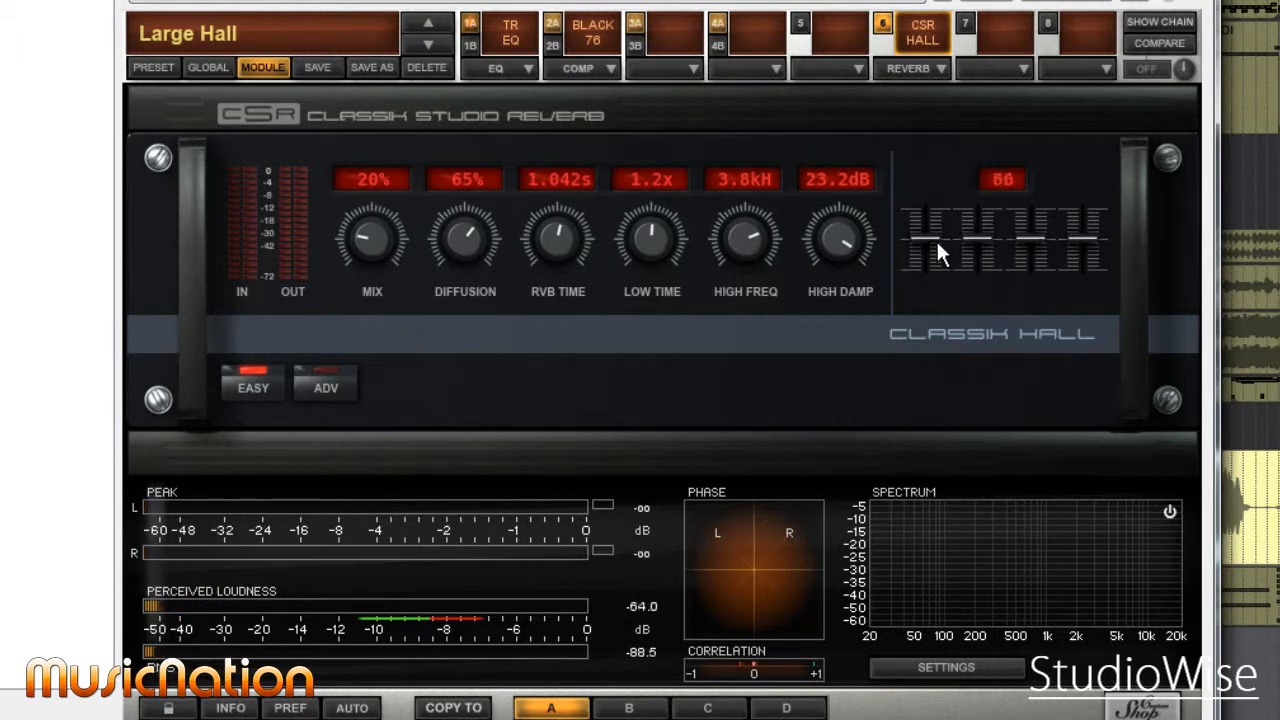
# Step: Examine the hall reverb's advanced I/O, Time, Reverb, Color and Reflec settings, its LFO and envelope modulation, and its macro assignments
pyautogui.click(329, 388)
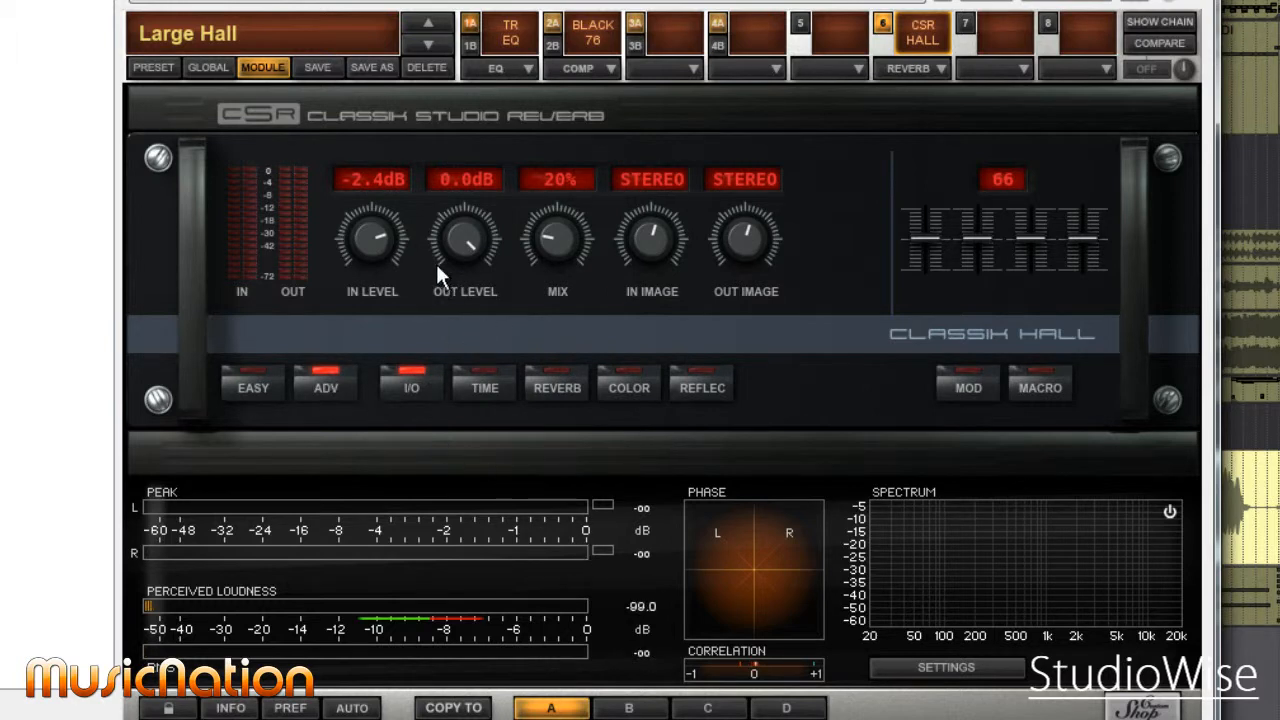
pyautogui.click(477, 392)
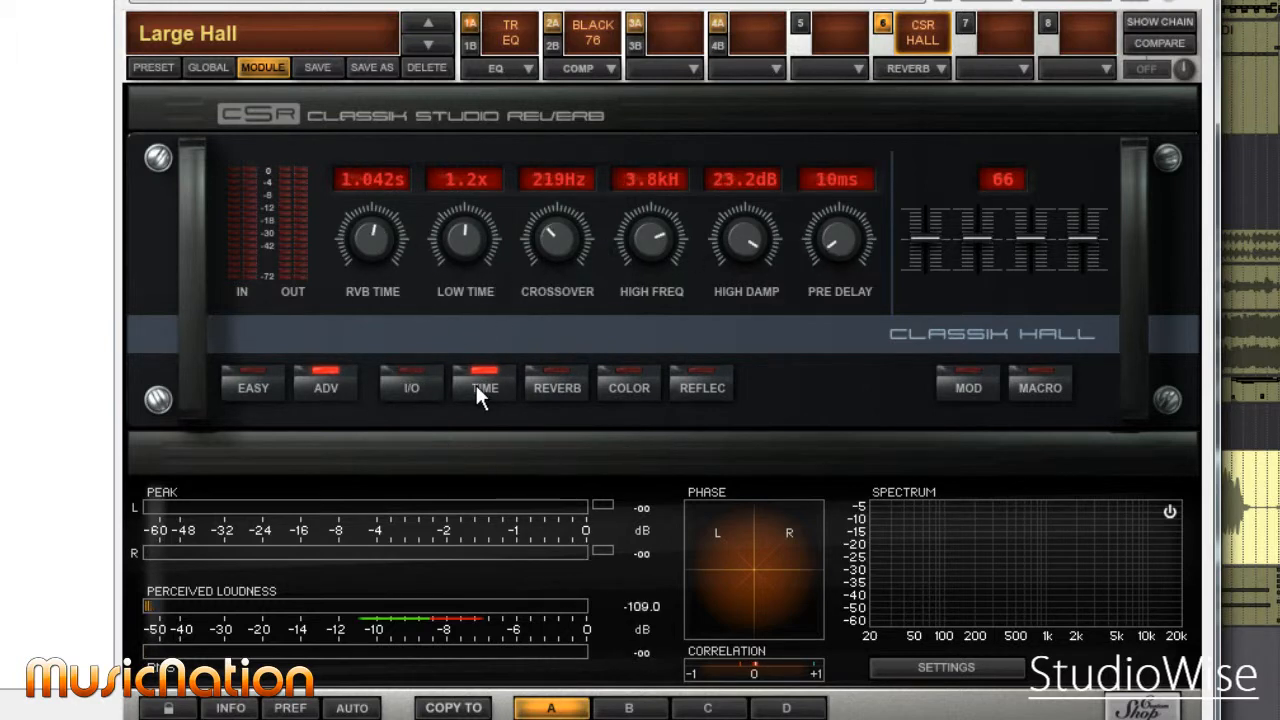
pyautogui.click(550, 380)
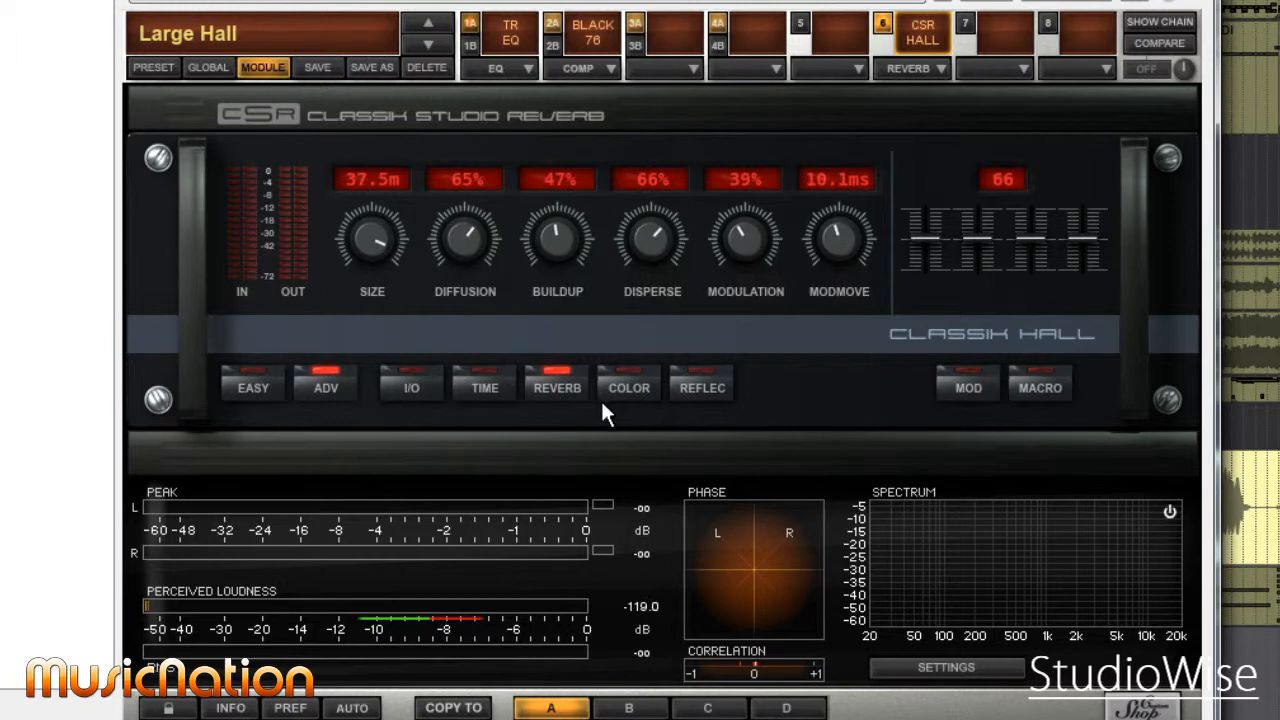
pyautogui.click(616, 392)
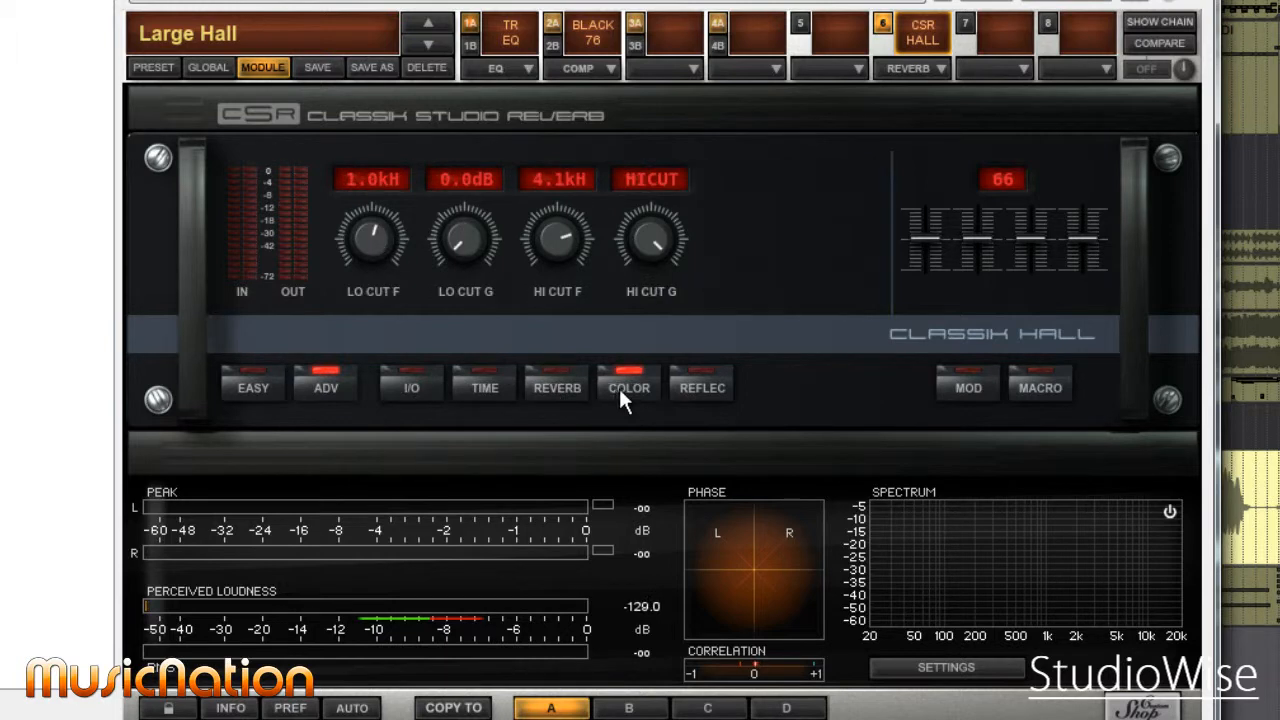
pyautogui.click(699, 389)
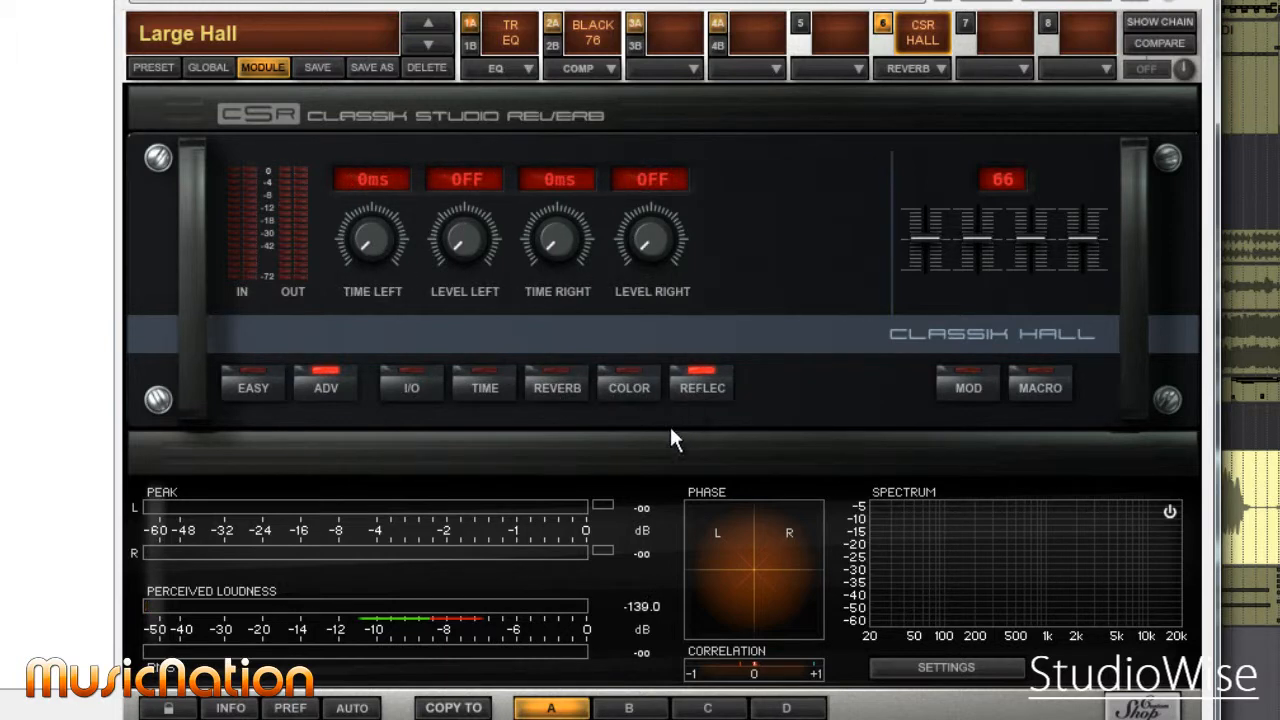
pyautogui.click(974, 390)
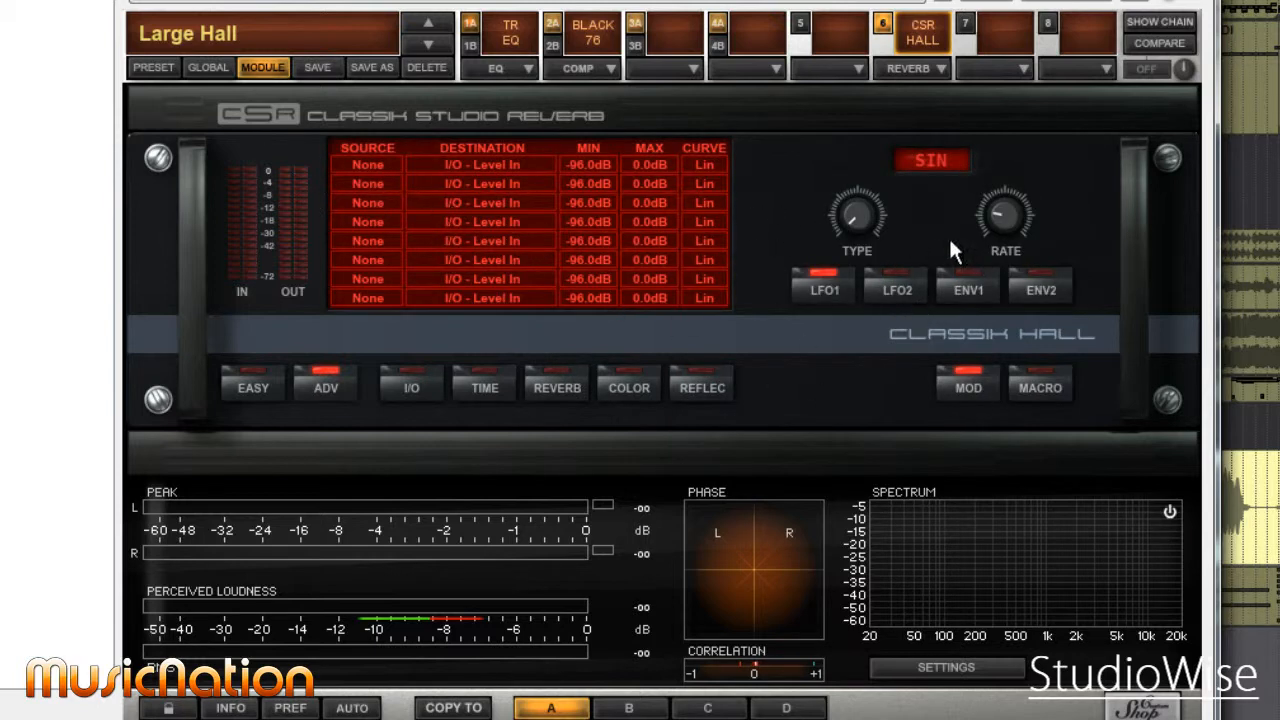
pyautogui.click(900, 289)
pyautogui.click(968, 289)
pyautogui.click(1040, 289)
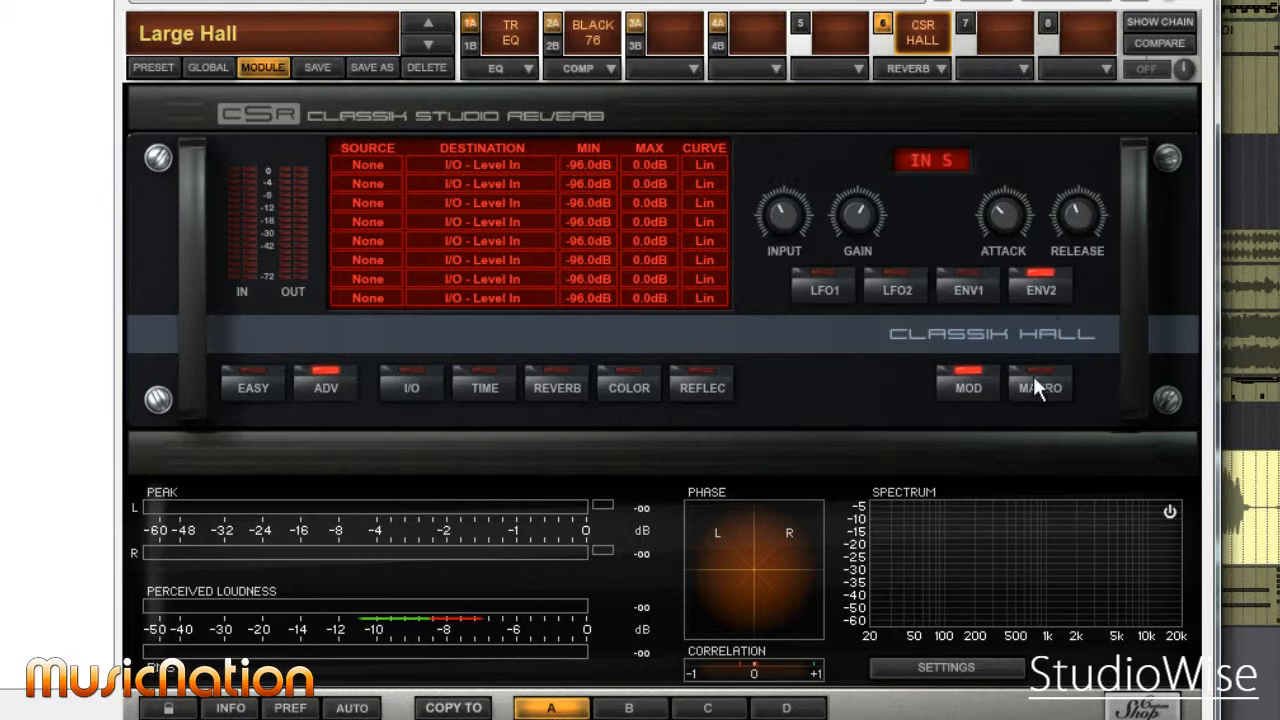
pyautogui.click(1038, 388)
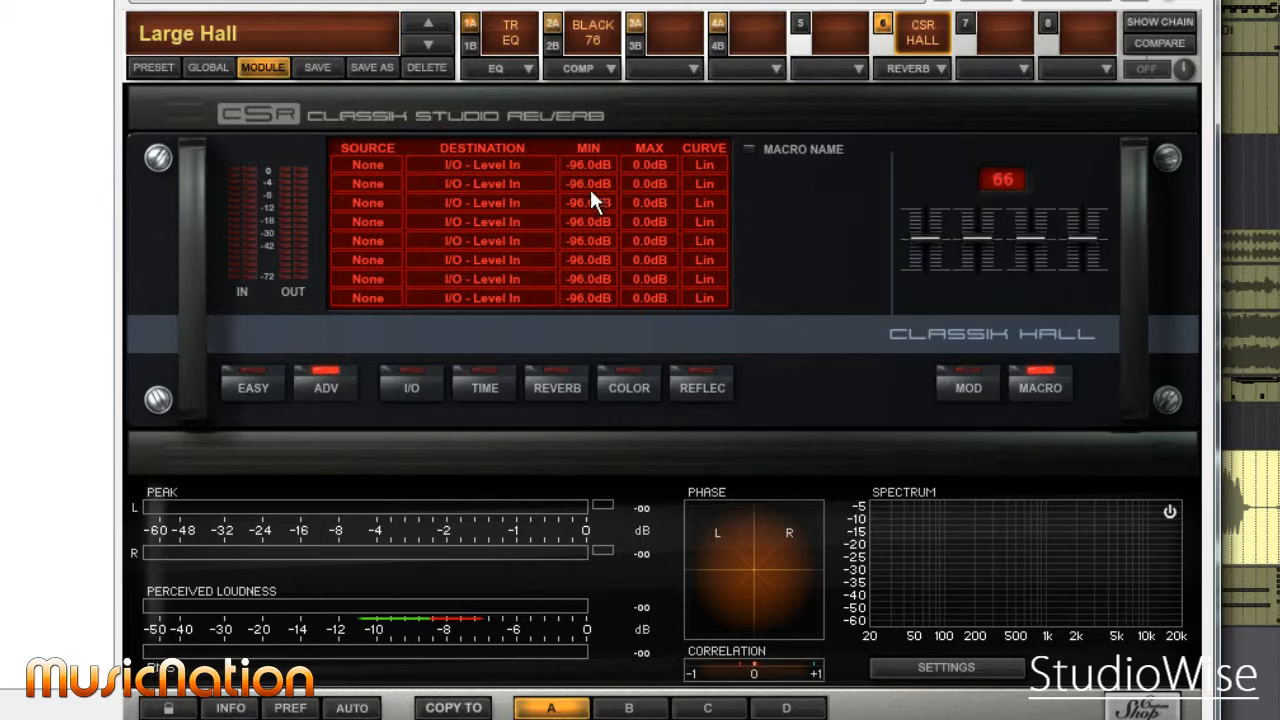
# Step: Return the hall reverb to its Easy view and review the Black 76 compressor and equalizer modules
pyautogui.click(750, 147)
pyautogui.click(752, 147)
pyautogui.click(253, 388)
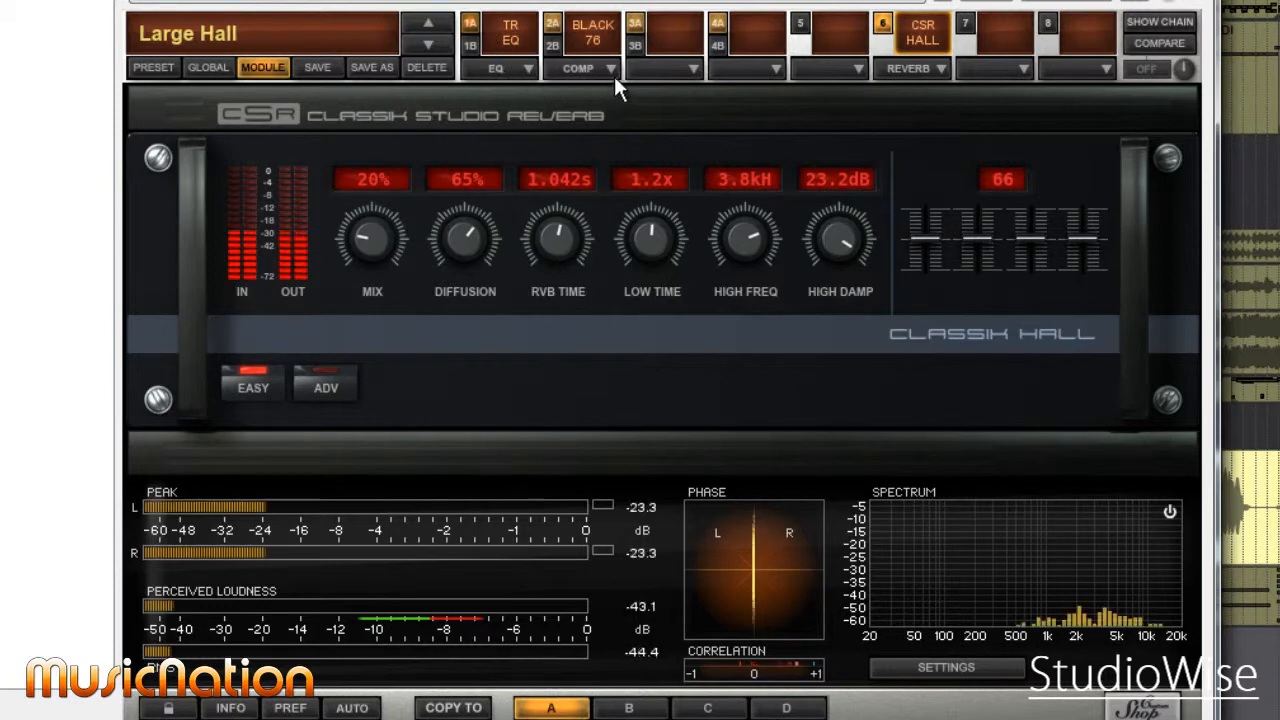
pyautogui.click(548, 26)
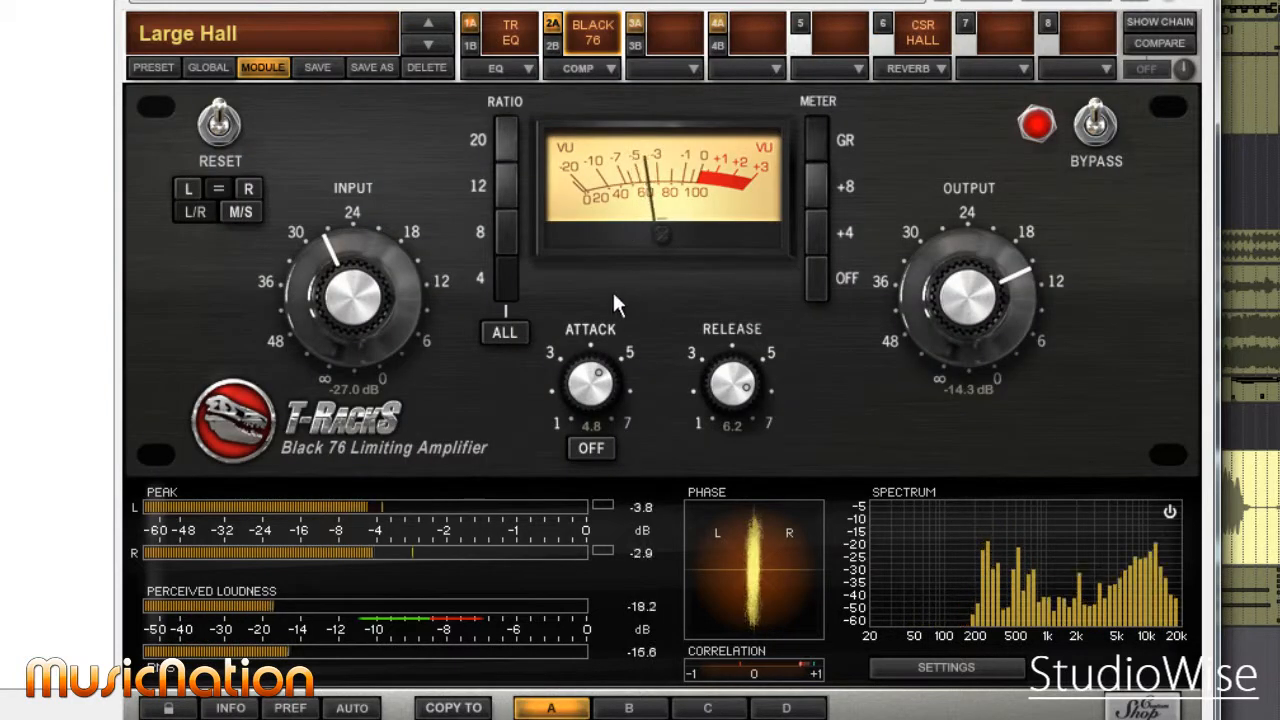
pyautogui.click(510, 33)
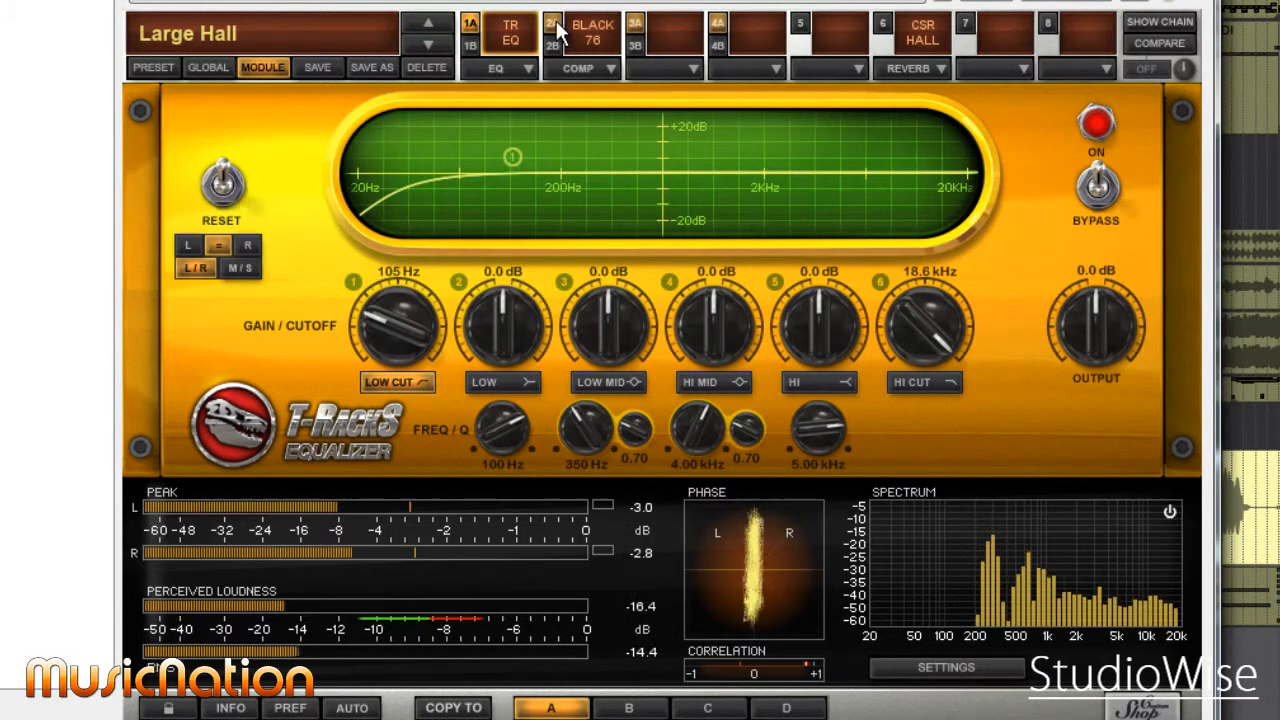
pyautogui.click(592, 33)
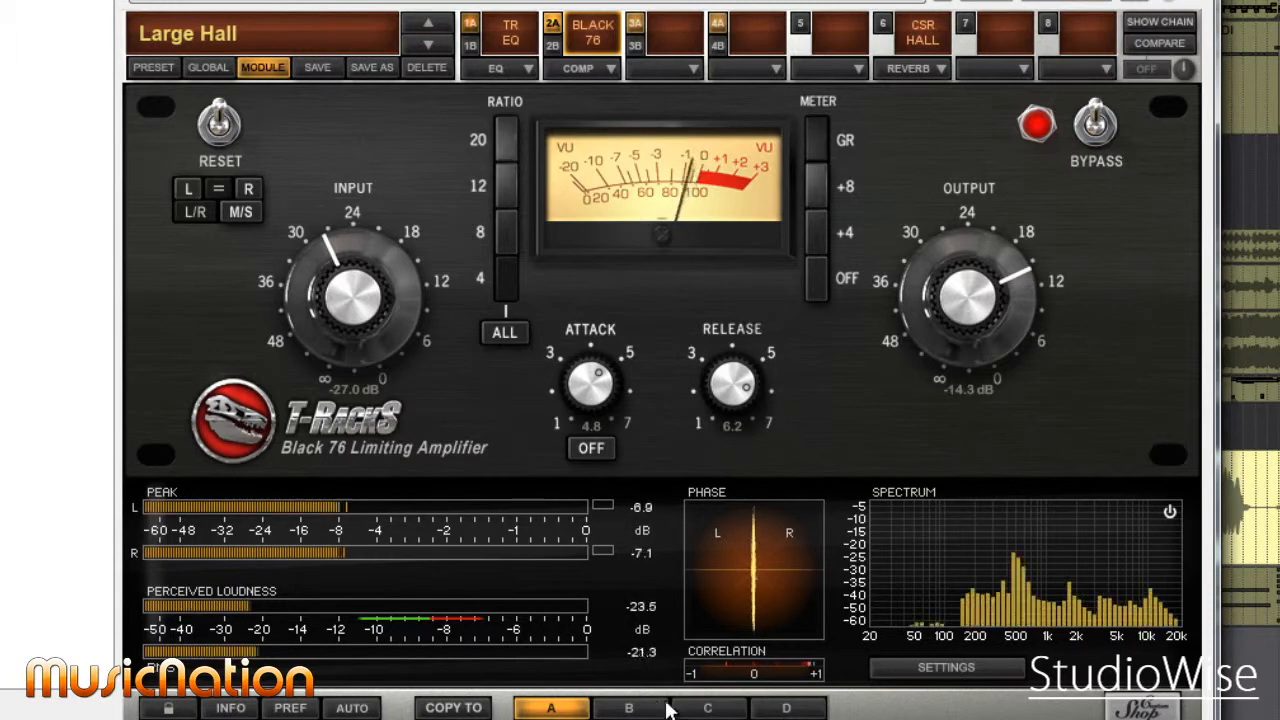
# Step: Check the empty chain B, return to chain A and copy its complete setup to B
pyautogui.click(629, 708)
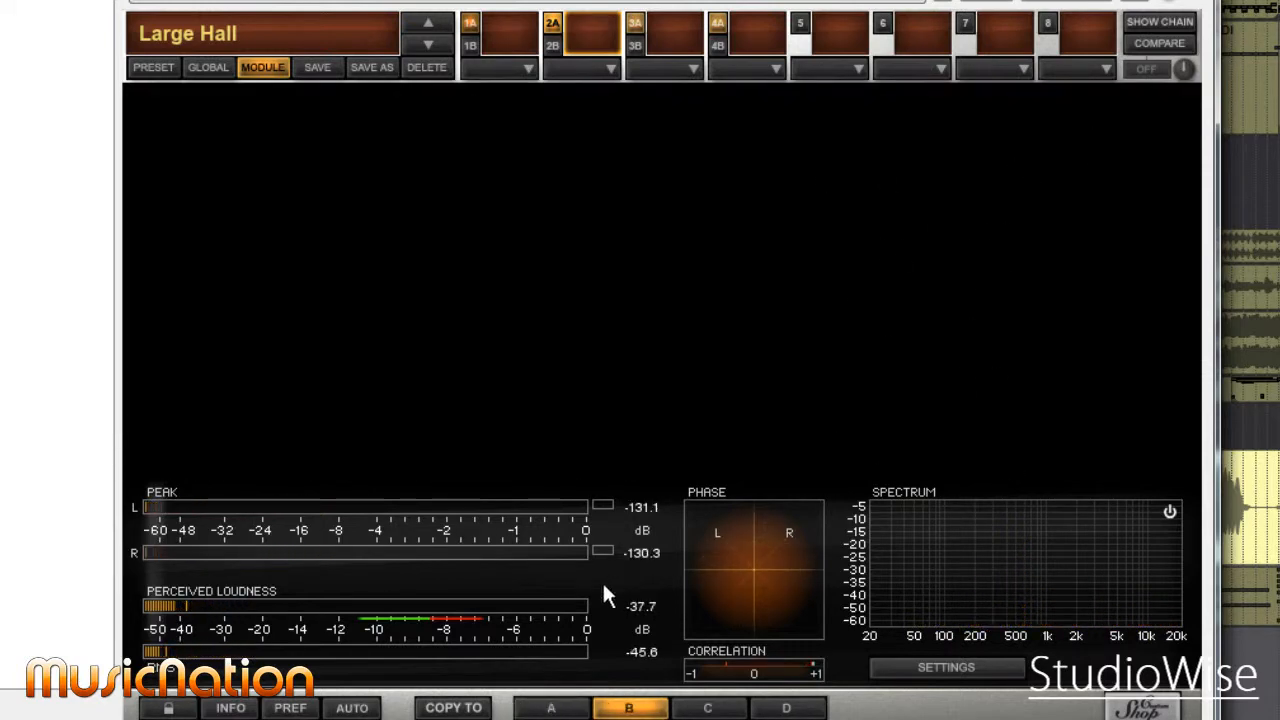
pyautogui.click(551, 708)
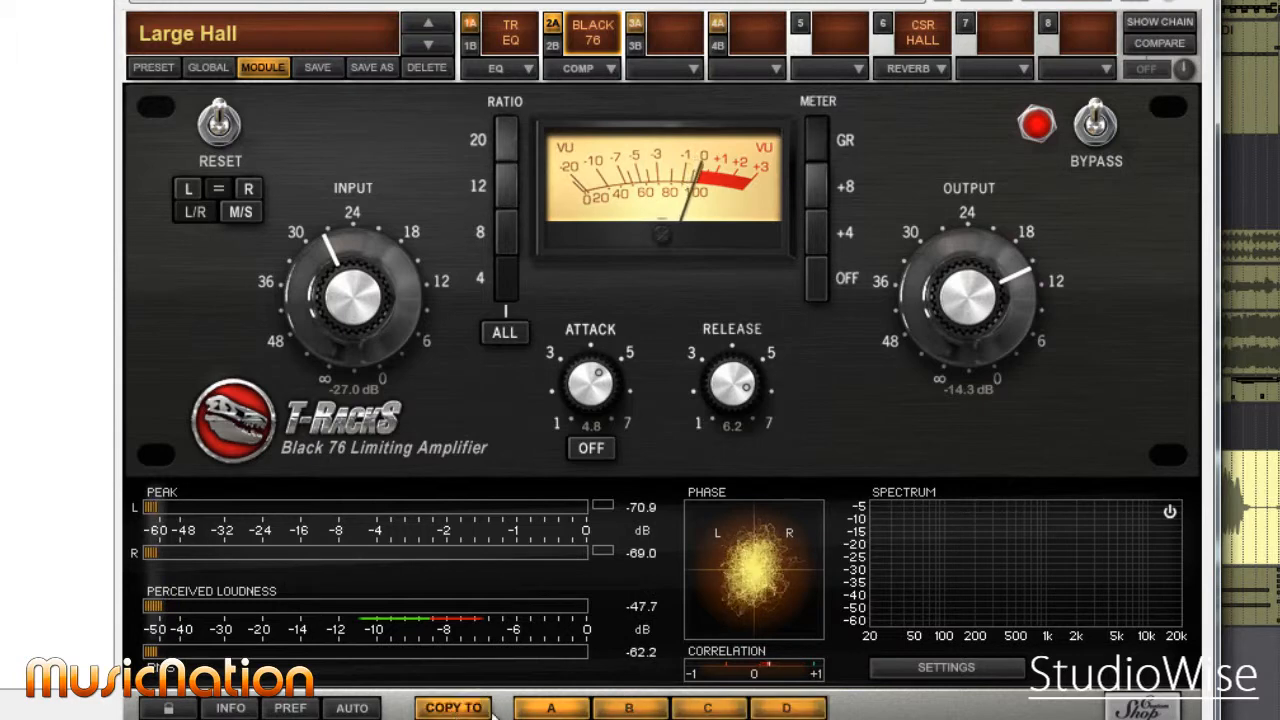
pyautogui.click(629, 708)
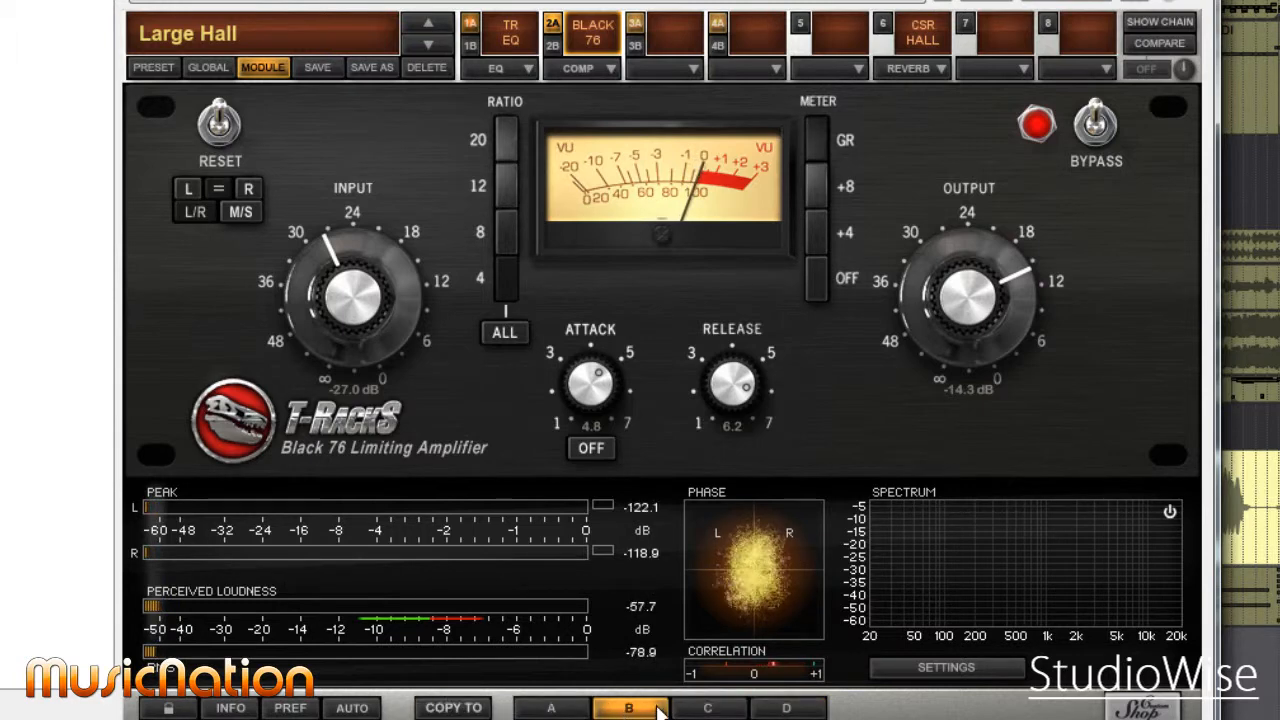
# Step: Empty slots 1 and 2 of chain B, removing the equalizer and the Black 76 compressor
pyautogui.click(530, 67)
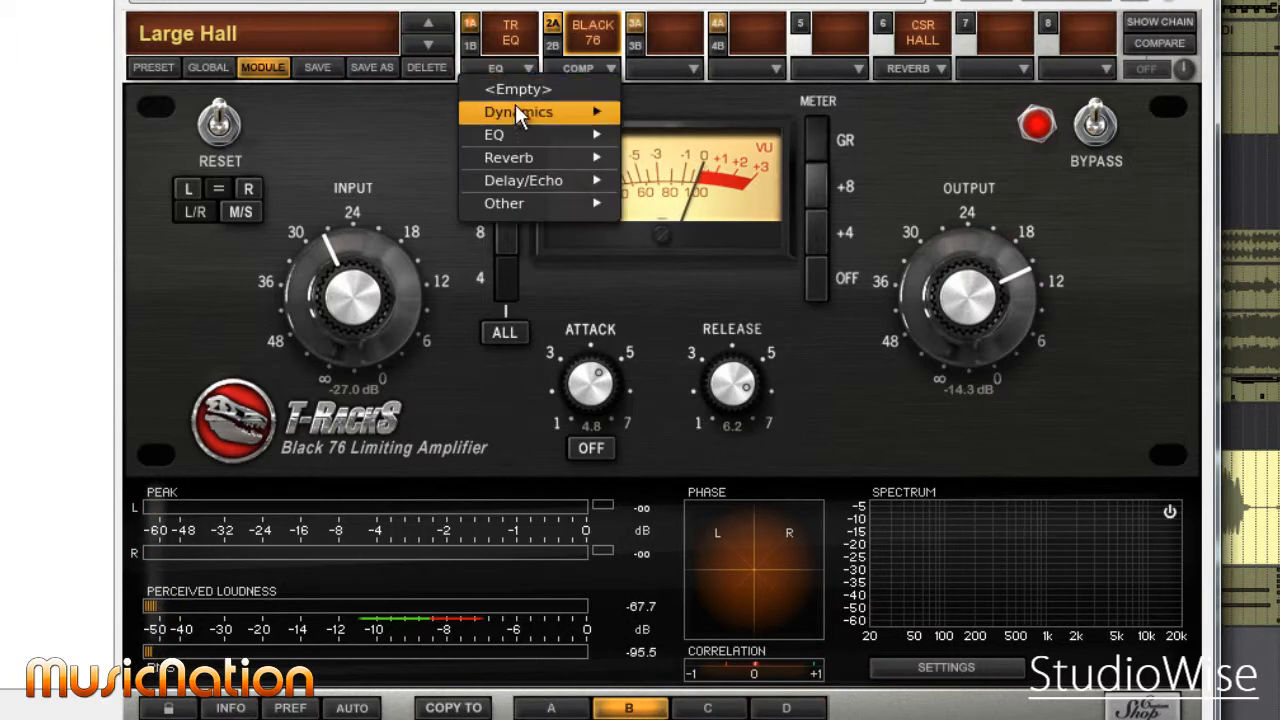
pyautogui.click(515, 93)
pyautogui.click(605, 68)
pyautogui.click(600, 92)
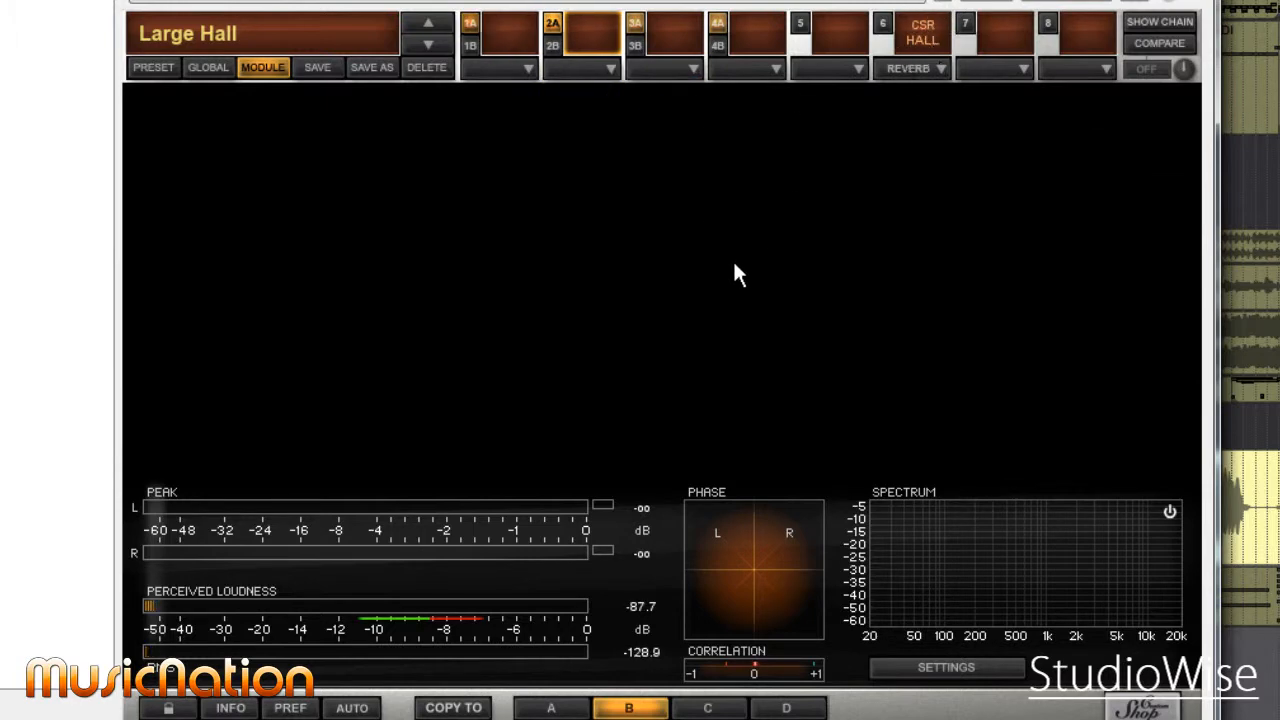
# Step: Load the British Channel dynamics module into slot 2 of chain B
pyautogui.click(608, 68)
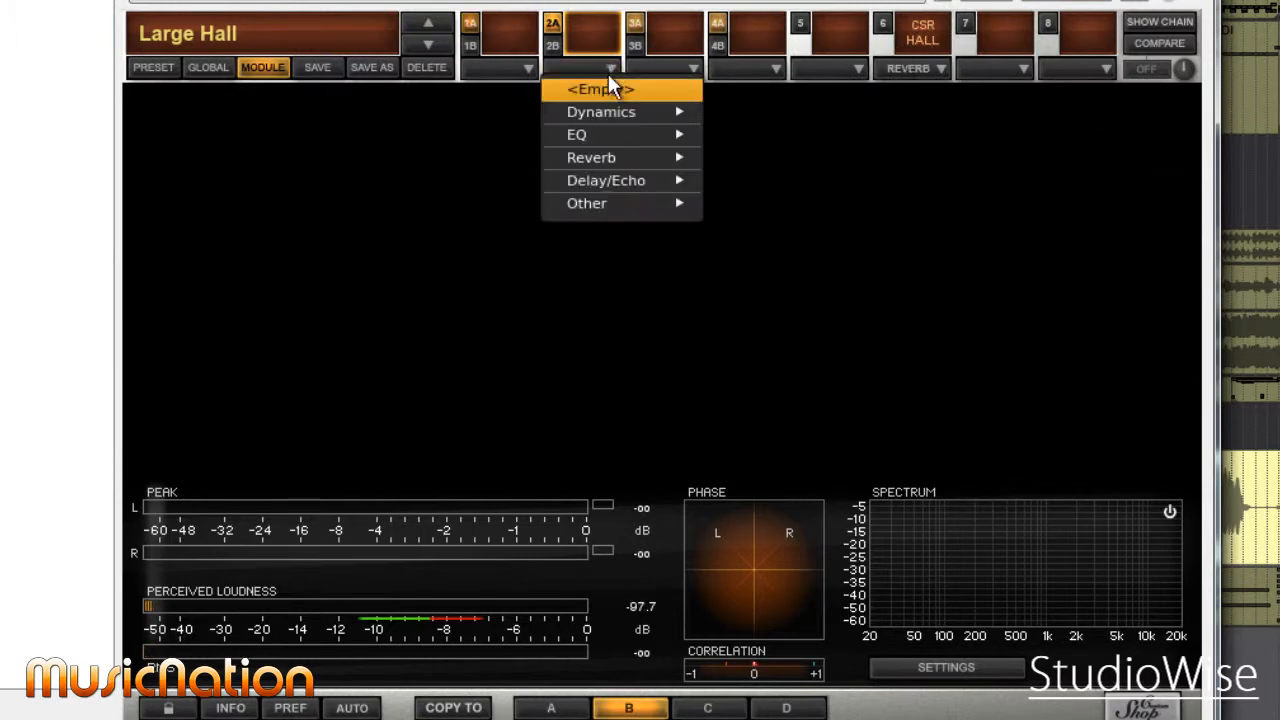
pyautogui.moveTo(588, 118)
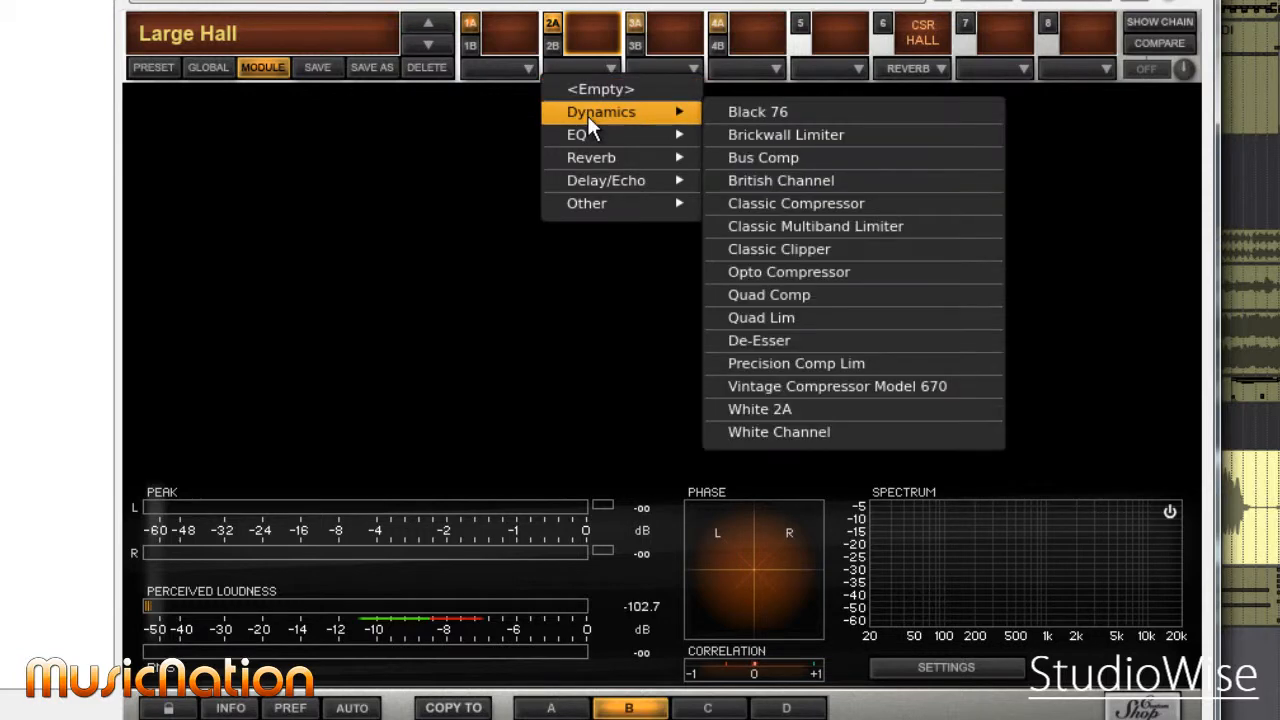
pyautogui.click(814, 181)
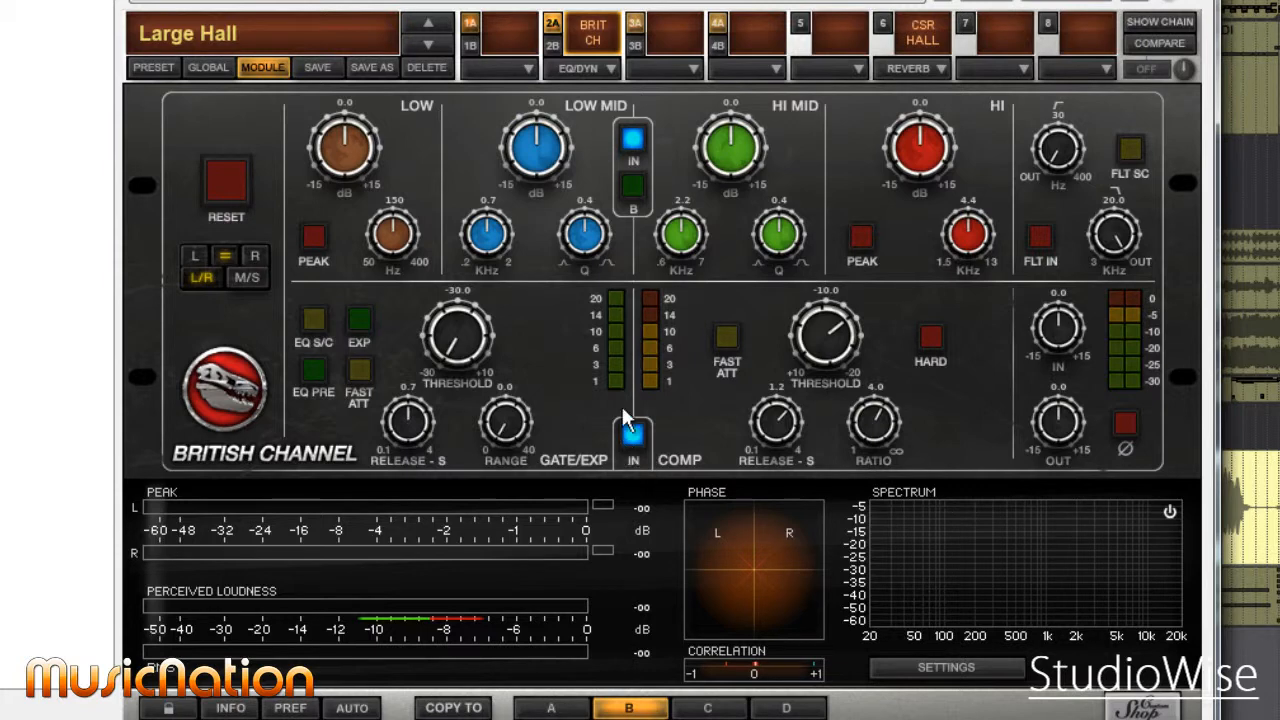
# Step: Replace the British Channel in slot 2 with the White Channel and start playback
pyautogui.click(611, 69)
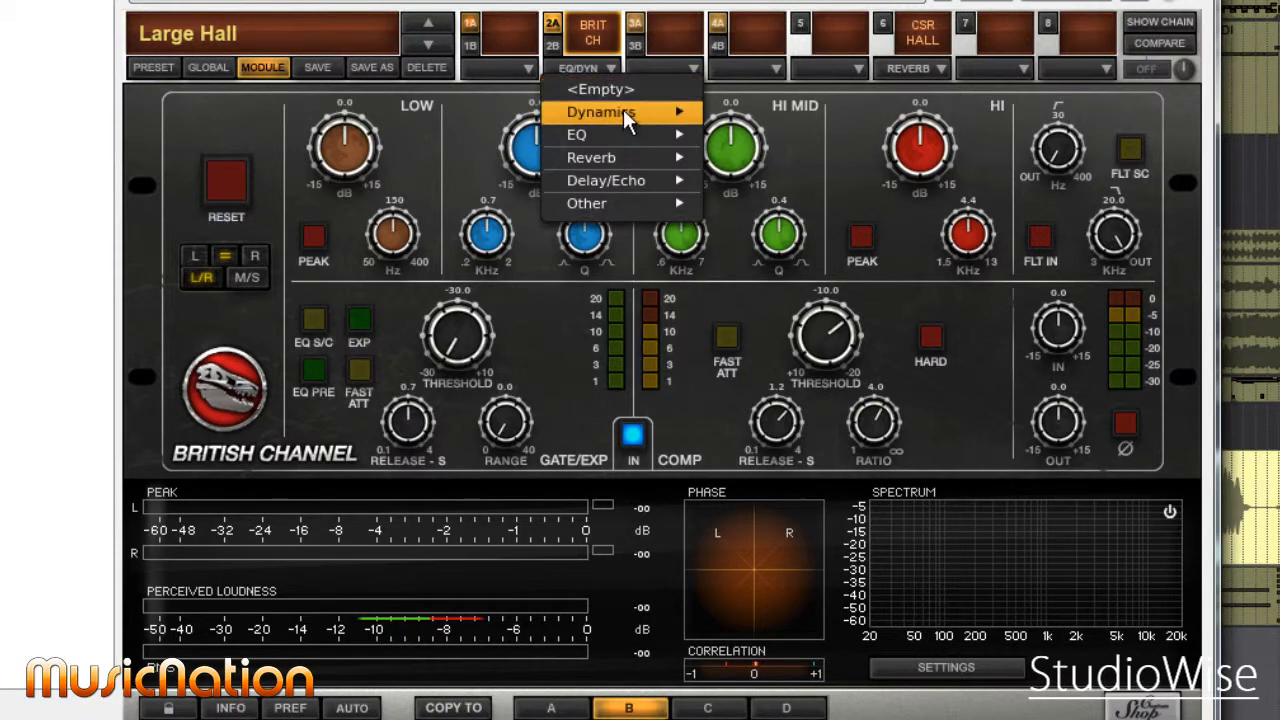
pyautogui.moveTo(623, 111)
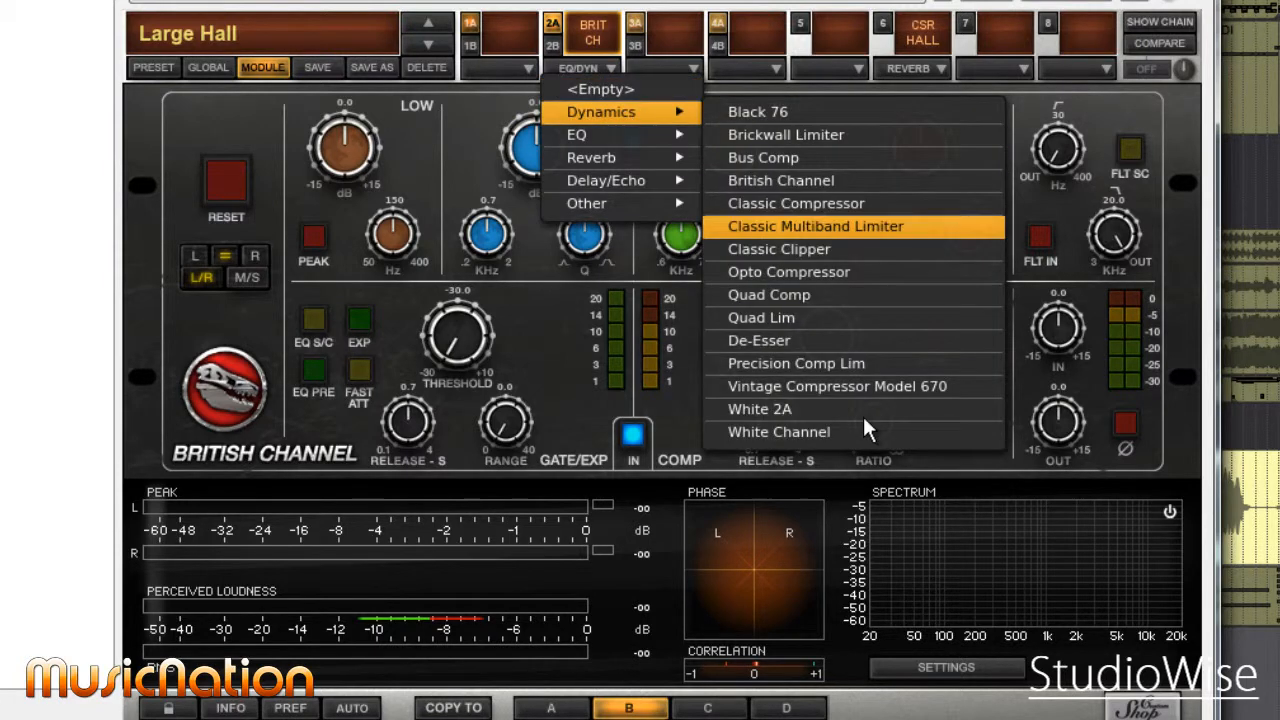
pyautogui.click(779, 431)
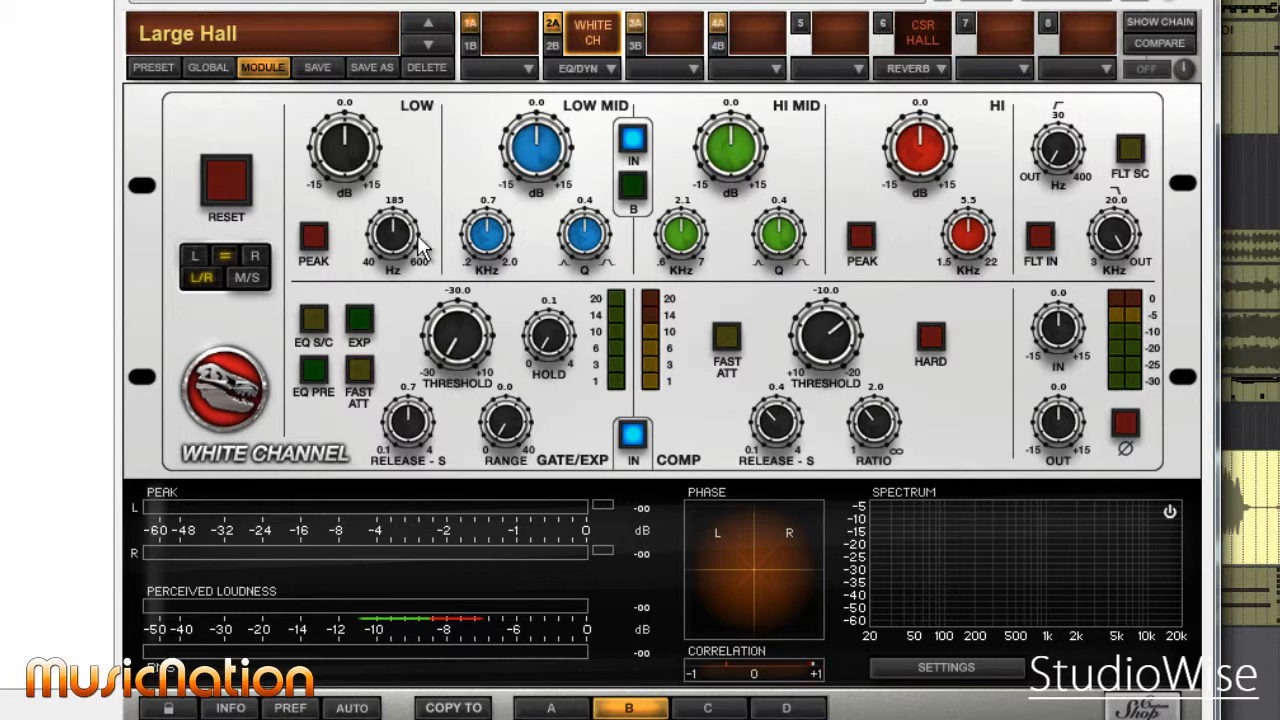
pyautogui.press('space')
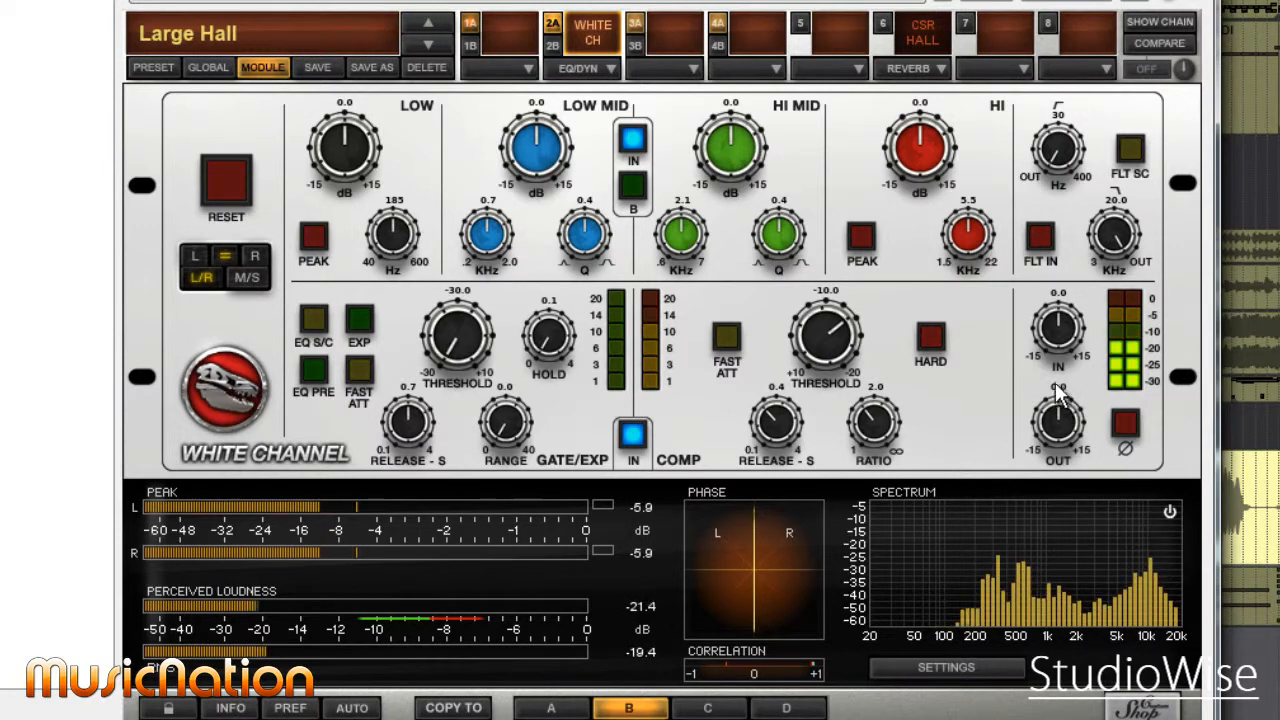
# Step: Raise the White Channel input to 6.8 dB, enable the compressor's fast attack and set its threshold to -8.5
pyautogui.moveTo(1060, 333); pyautogui.dragTo(1055, 265)
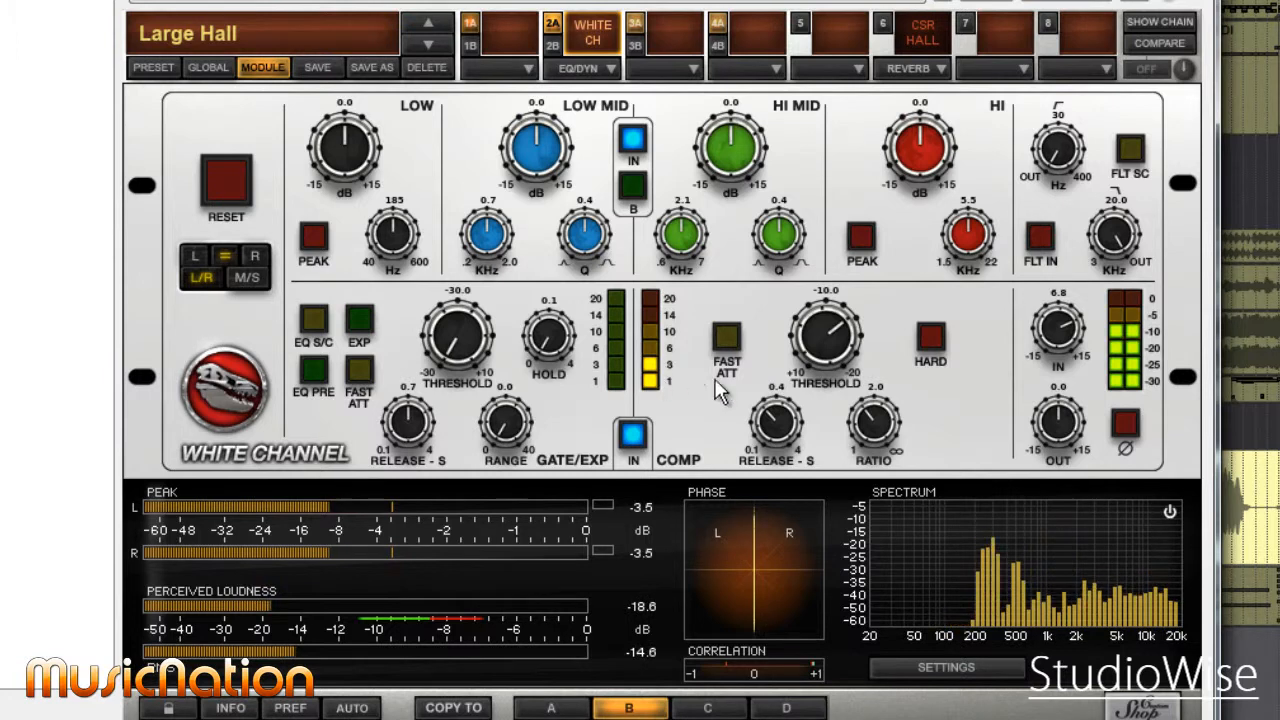
pyautogui.click(727, 337)
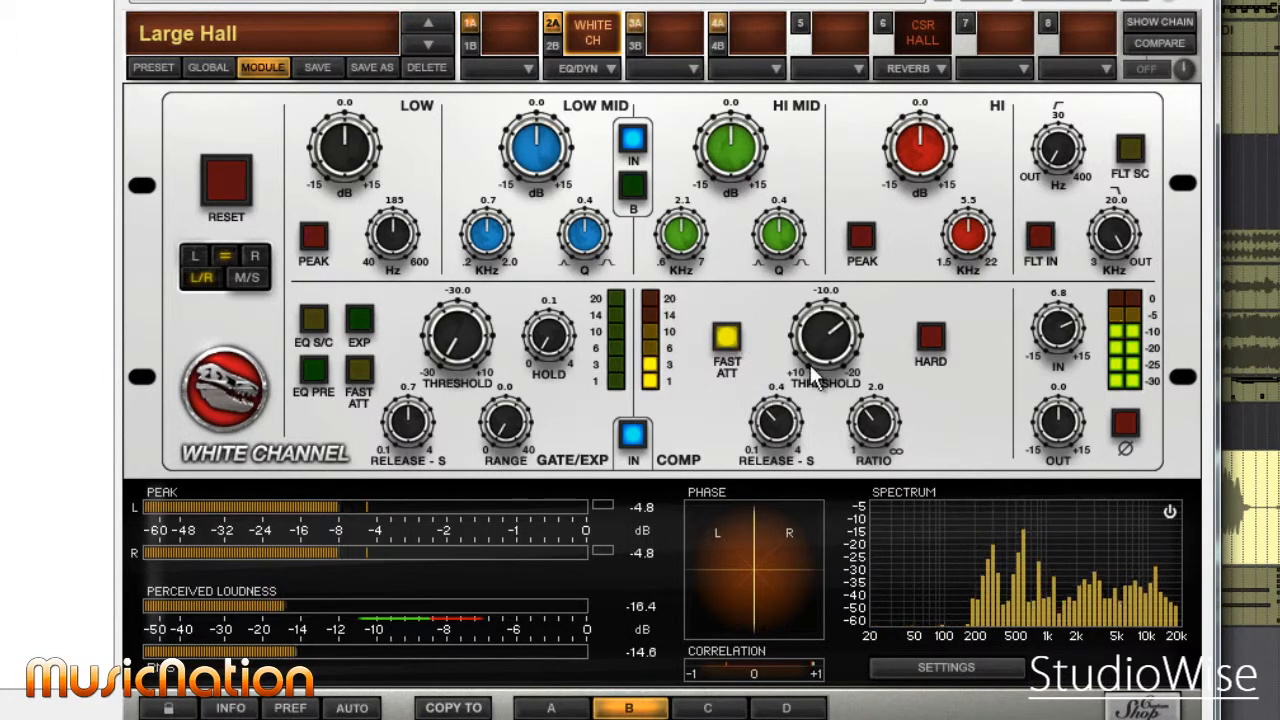
pyautogui.moveTo(849, 362); pyautogui.dragTo(834, 346)
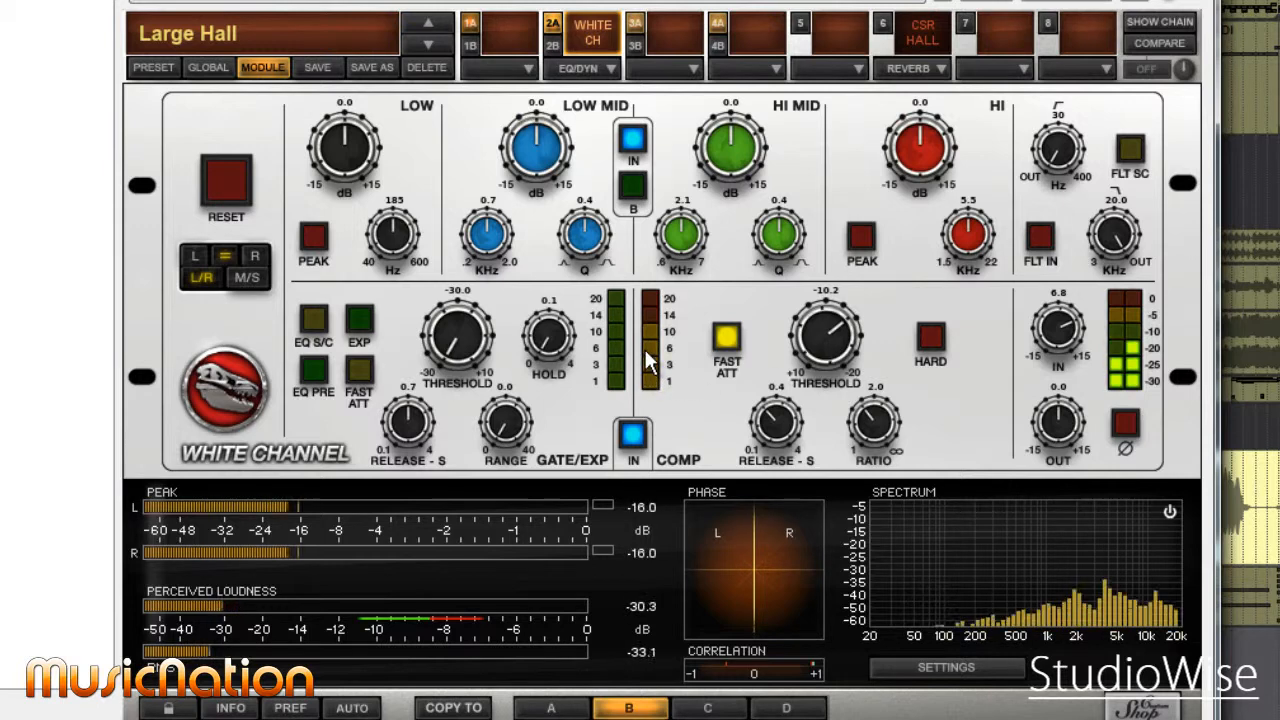
pyautogui.moveTo(822, 342); pyautogui.dragTo(827, 356)
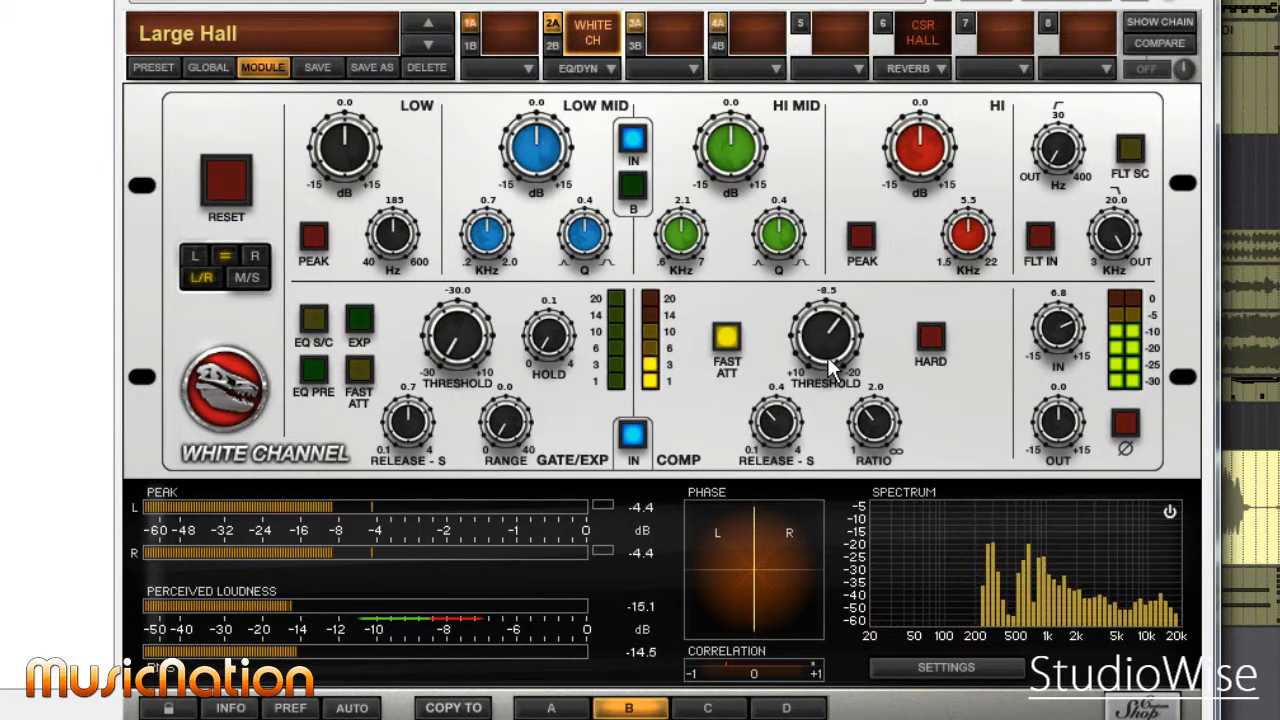
# Step: Set the White Channel gate to a threshold of -2.0, a range of 29.5 and a hold of 1.5
pyautogui.moveTo(467, 339); pyautogui.dragTo(446, 140)
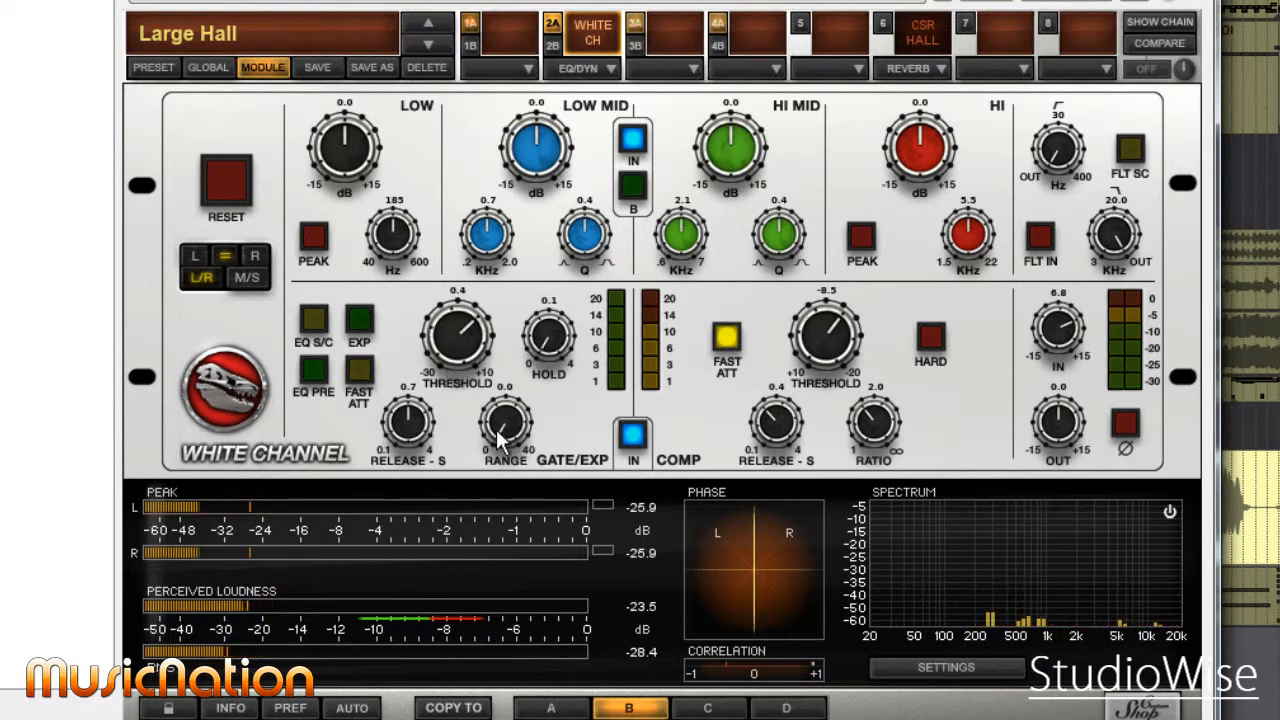
pyautogui.moveTo(495, 424)
pyautogui.mouseDown()
pyautogui.moveTo(490, 381)
pyautogui.moveTo(500, 404)
pyautogui.mouseUp()
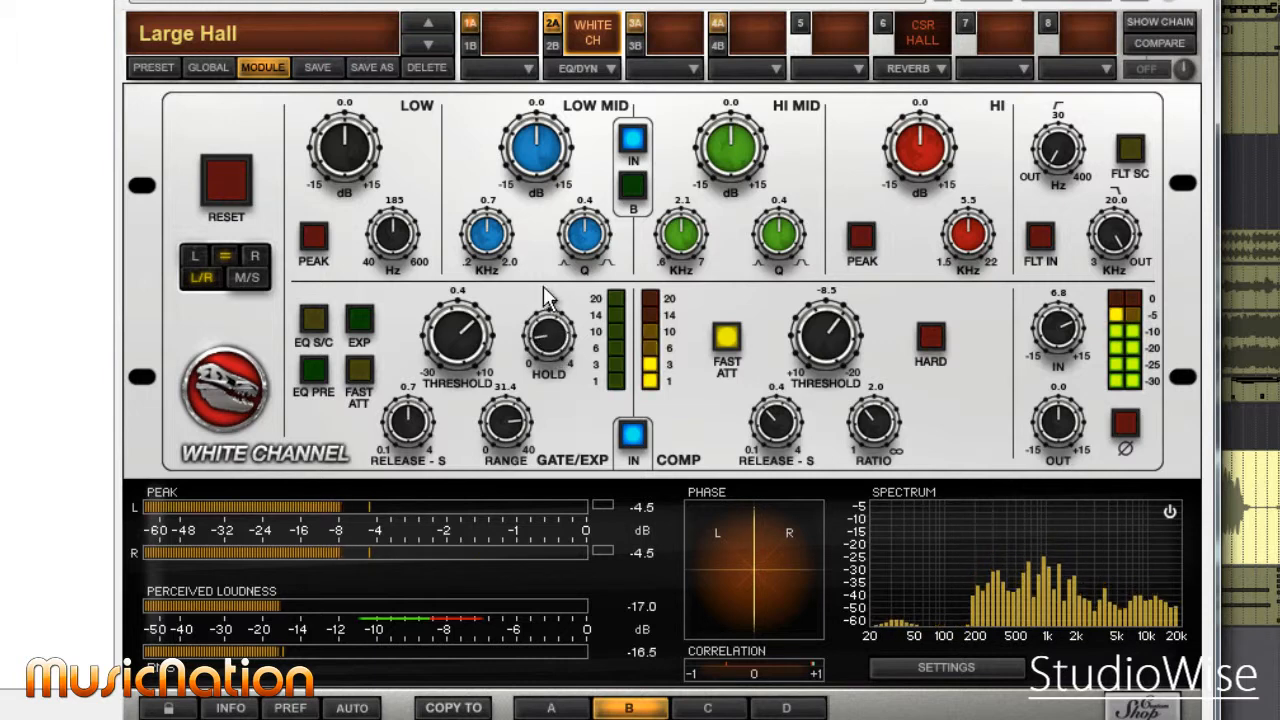
pyautogui.moveTo(467, 341); pyautogui.dragTo(467, 357)
pyautogui.moveTo(507, 407); pyautogui.dragTo(509, 436)
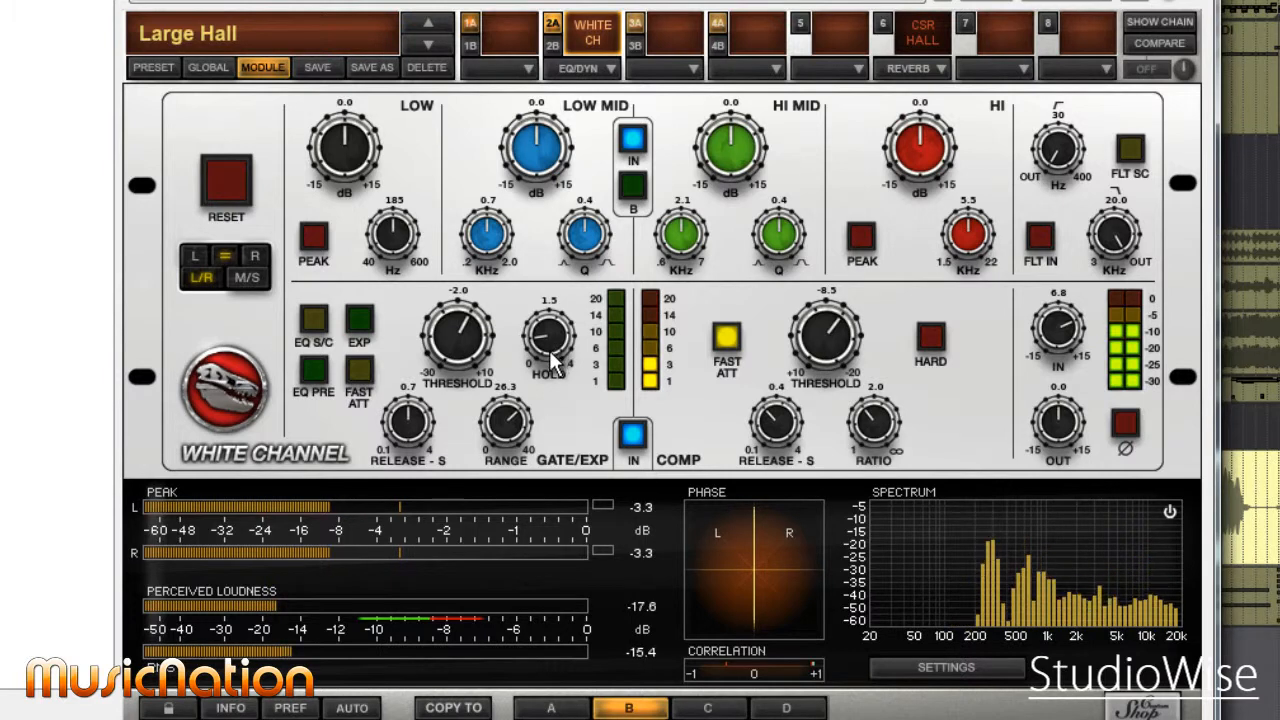
pyautogui.moveTo(508, 412); pyautogui.dragTo(510, 396)
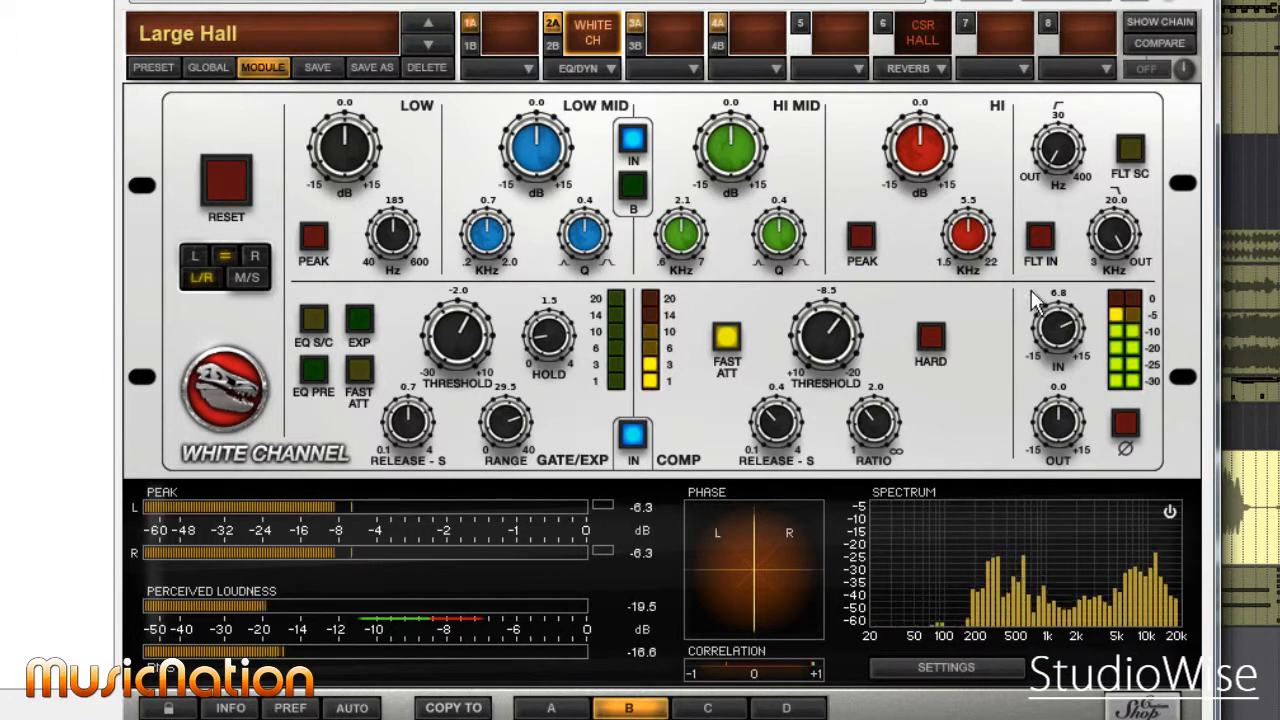
# Step: Switch in the White Channel filters with a 103 Hz low cut and boost the hi mid band 2.0 dB at 3.5 kHz, auditioning EQ mode B
pyautogui.moveTo(1061, 143); pyautogui.dragTo(1052, 24)
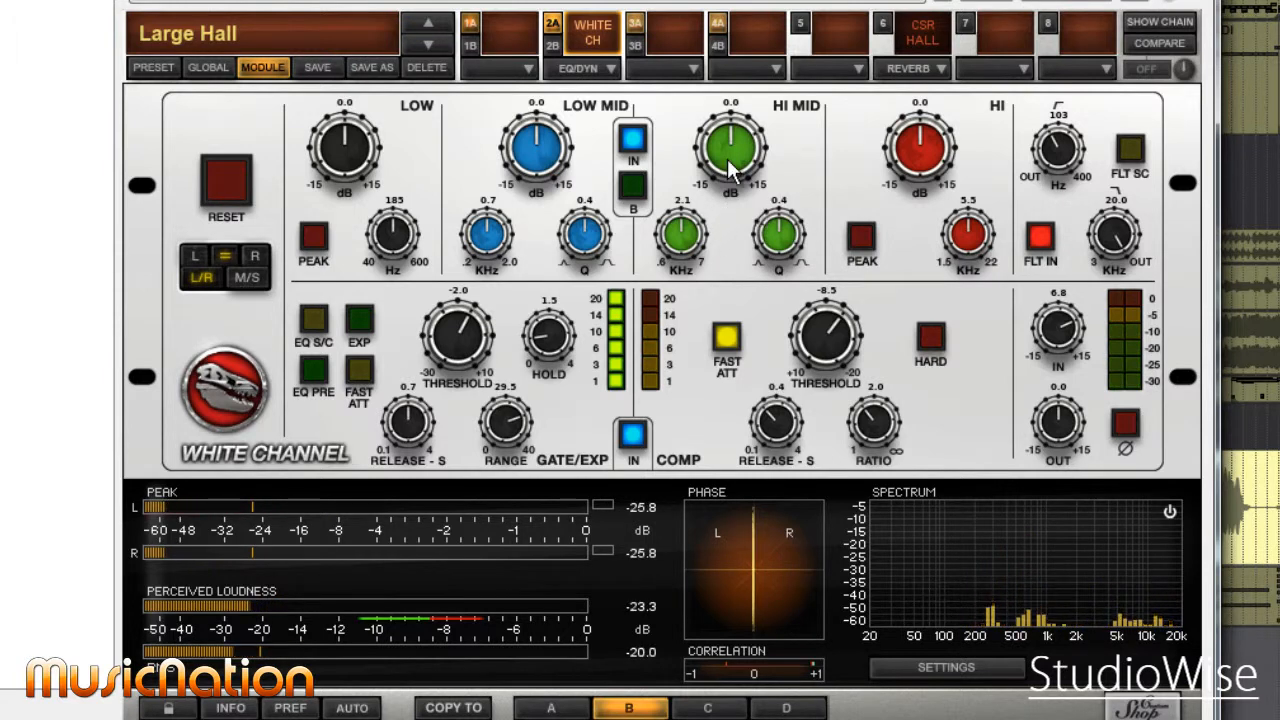
pyautogui.moveTo(733, 143); pyautogui.dragTo(732, 16)
pyautogui.moveTo(668, 238); pyautogui.dragTo(755, 269)
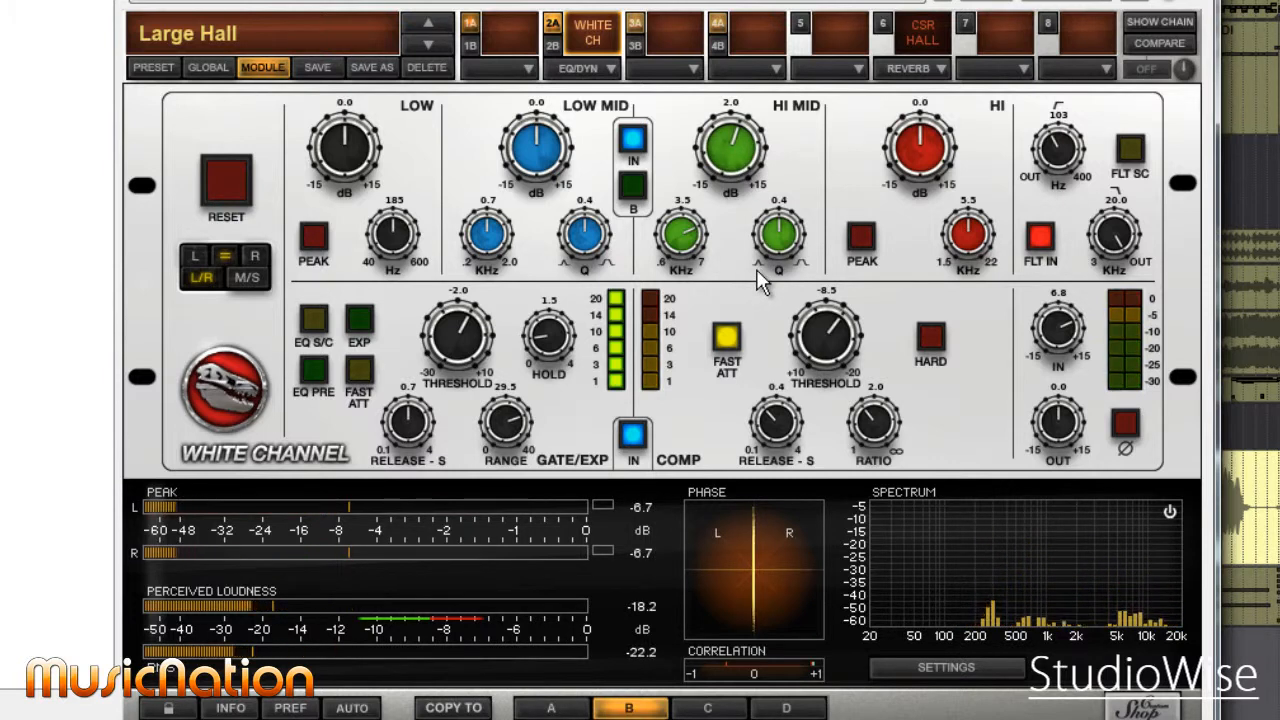
pyautogui.click(630, 186)
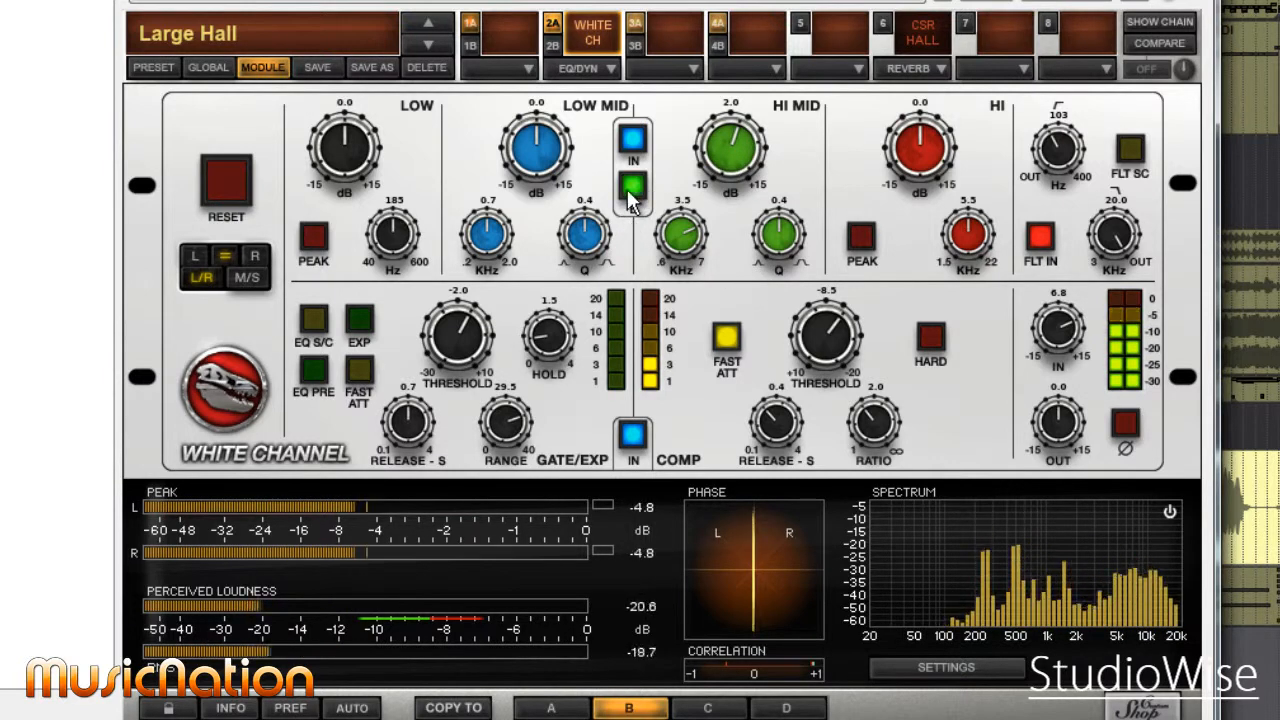
pyautogui.click(646, 192)
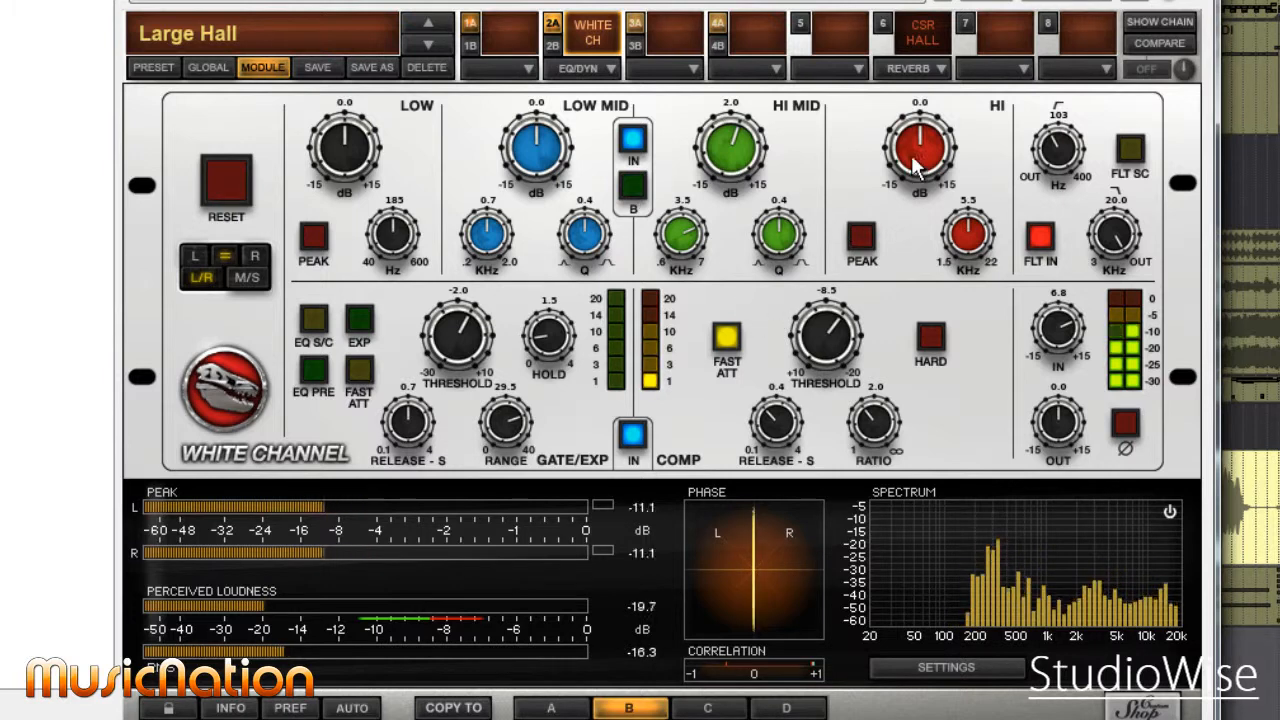
# Step: Boost the White Channel's high band by 3.9 dB at 5.8 kHz
pyautogui.moveTo(919, 162); pyautogui.dragTo(916, 94)
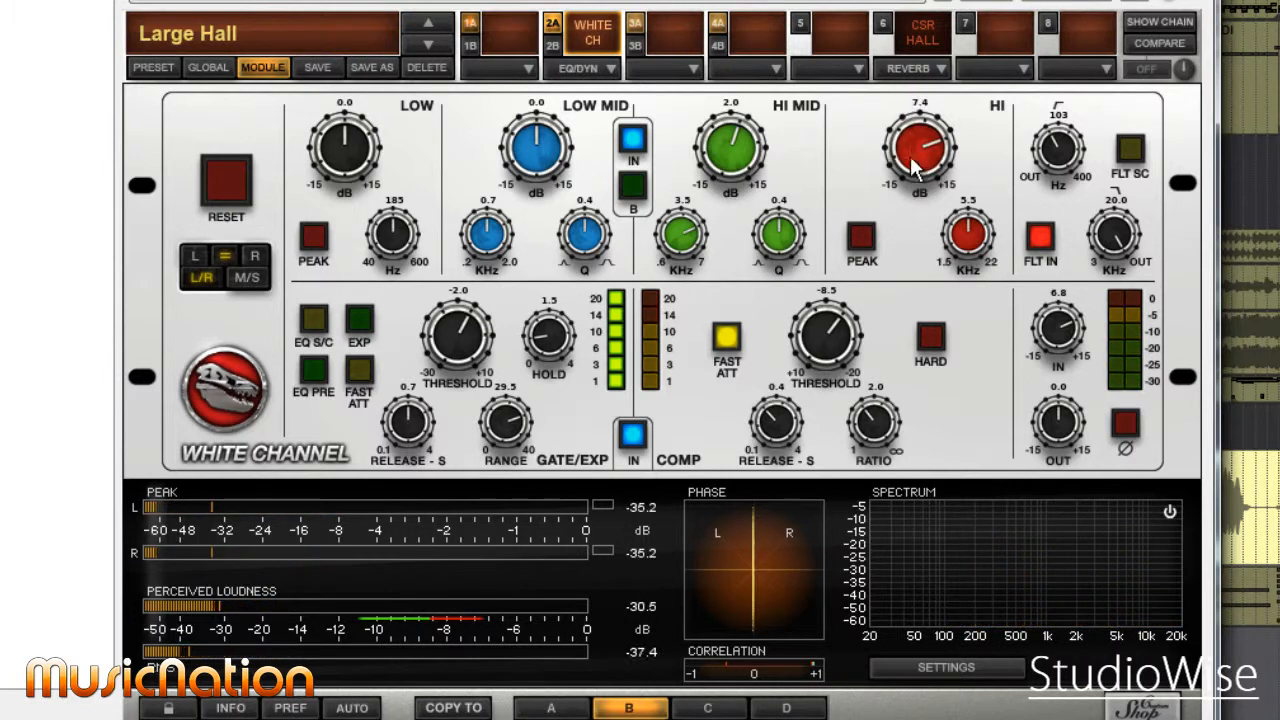
pyautogui.moveTo(924, 158)
pyautogui.mouseDown()
pyautogui.moveTo(928, 187)
pyautogui.moveTo(924, 150)
pyautogui.moveTo(925, 168)
pyautogui.mouseUp()
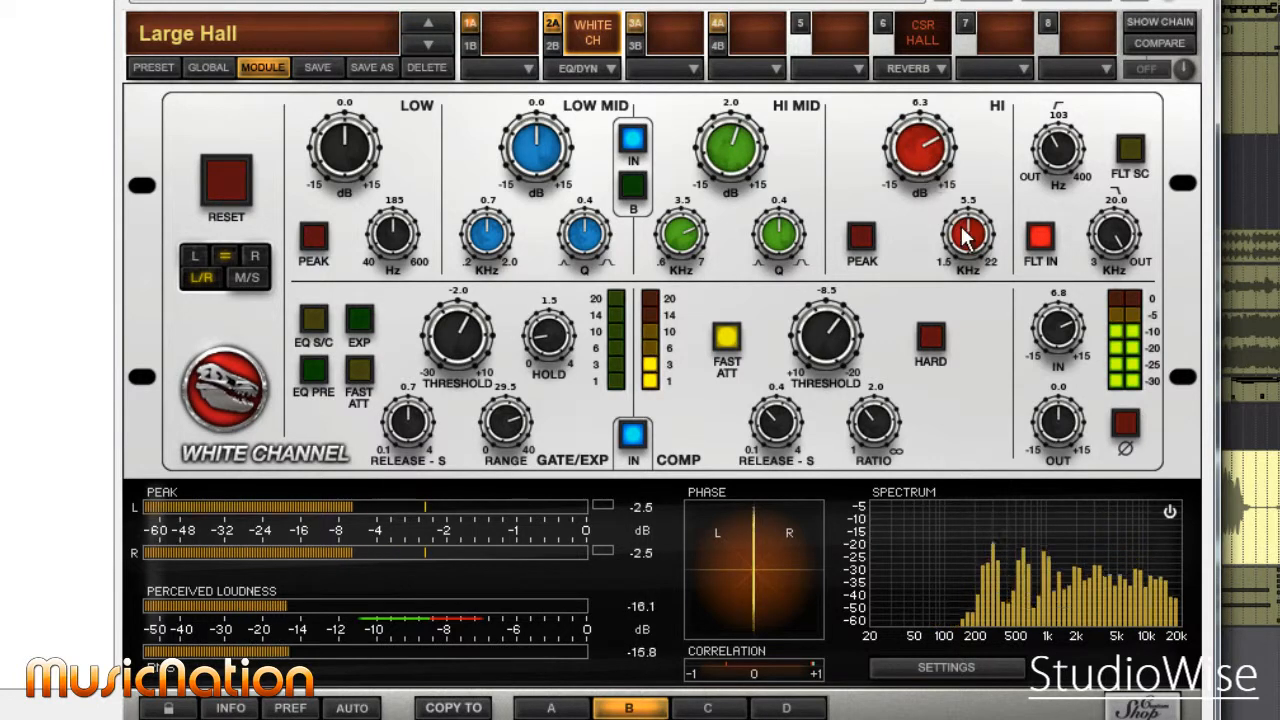
pyautogui.moveTo(962, 231)
pyautogui.mouseDown()
pyautogui.moveTo(954, 123)
pyautogui.moveTo(943, 216)
pyautogui.mouseUp()
pyautogui.moveTo(904, 130); pyautogui.dragTo(915, 156)
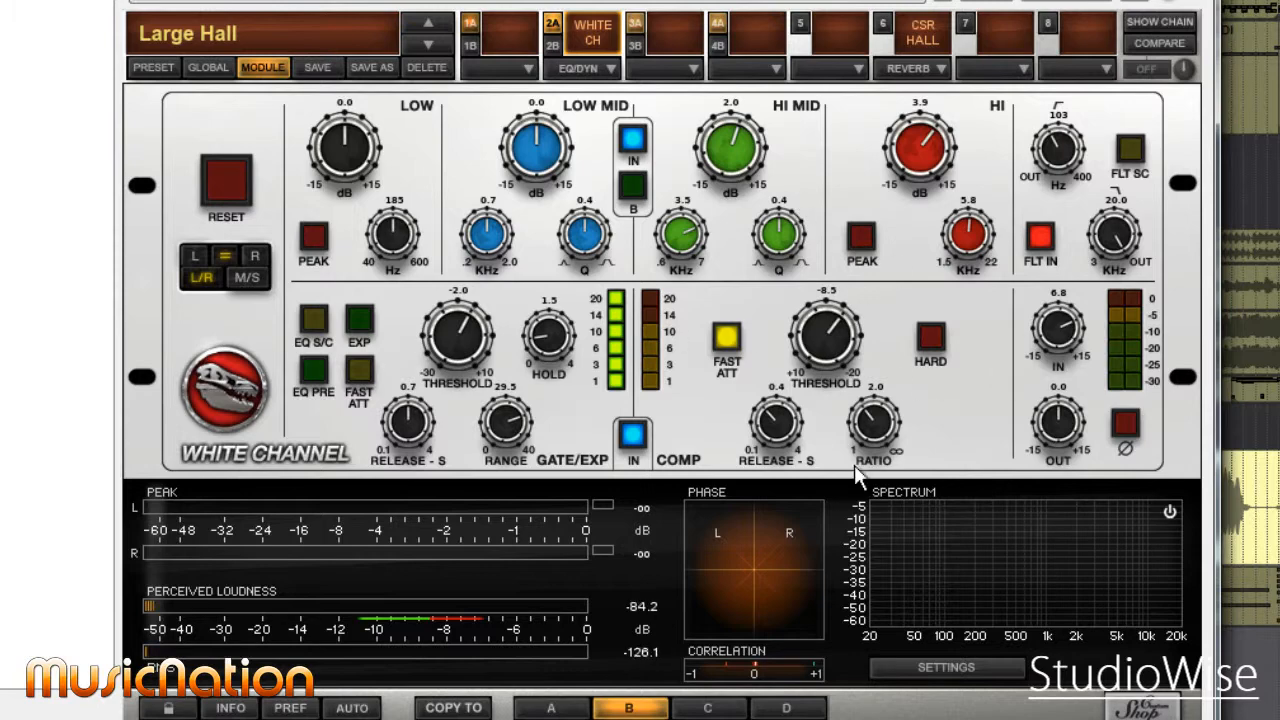
# Step: Compare the Black 76 chain in A with the White Channel chain in B by switching between them
pyautogui.click(565, 713)
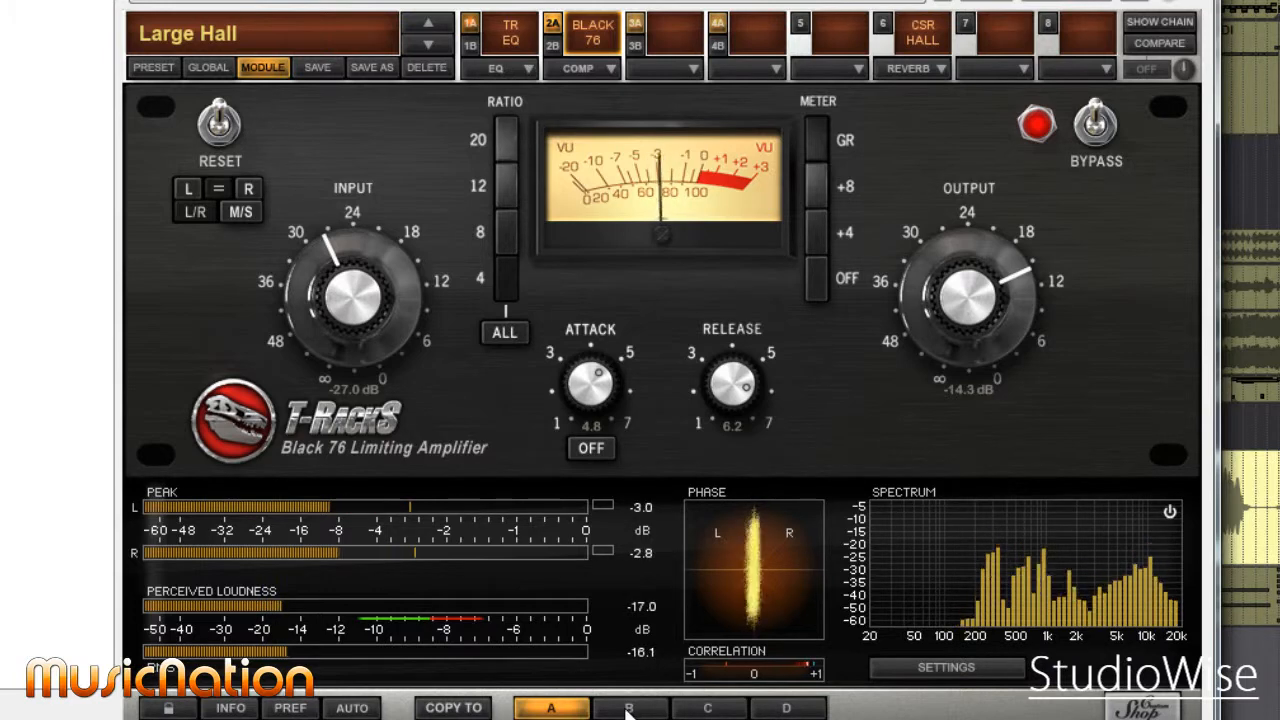
pyautogui.click(628, 708)
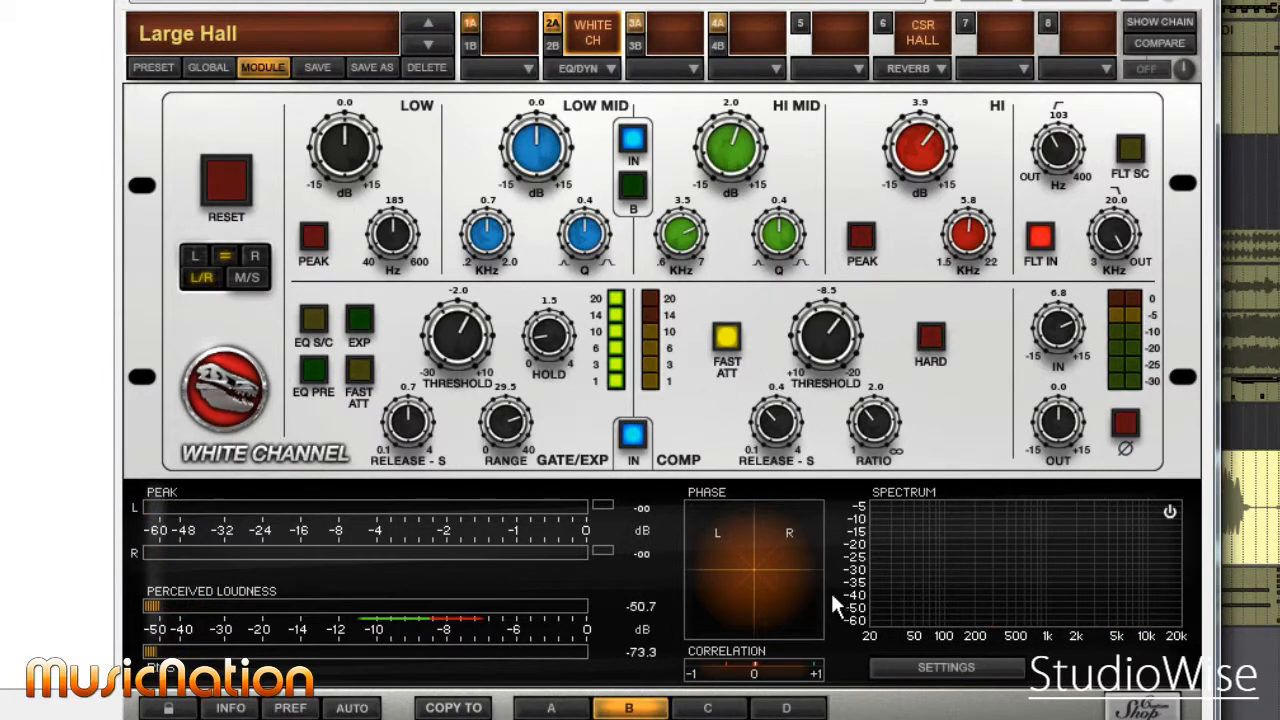
pyautogui.click(553, 708)
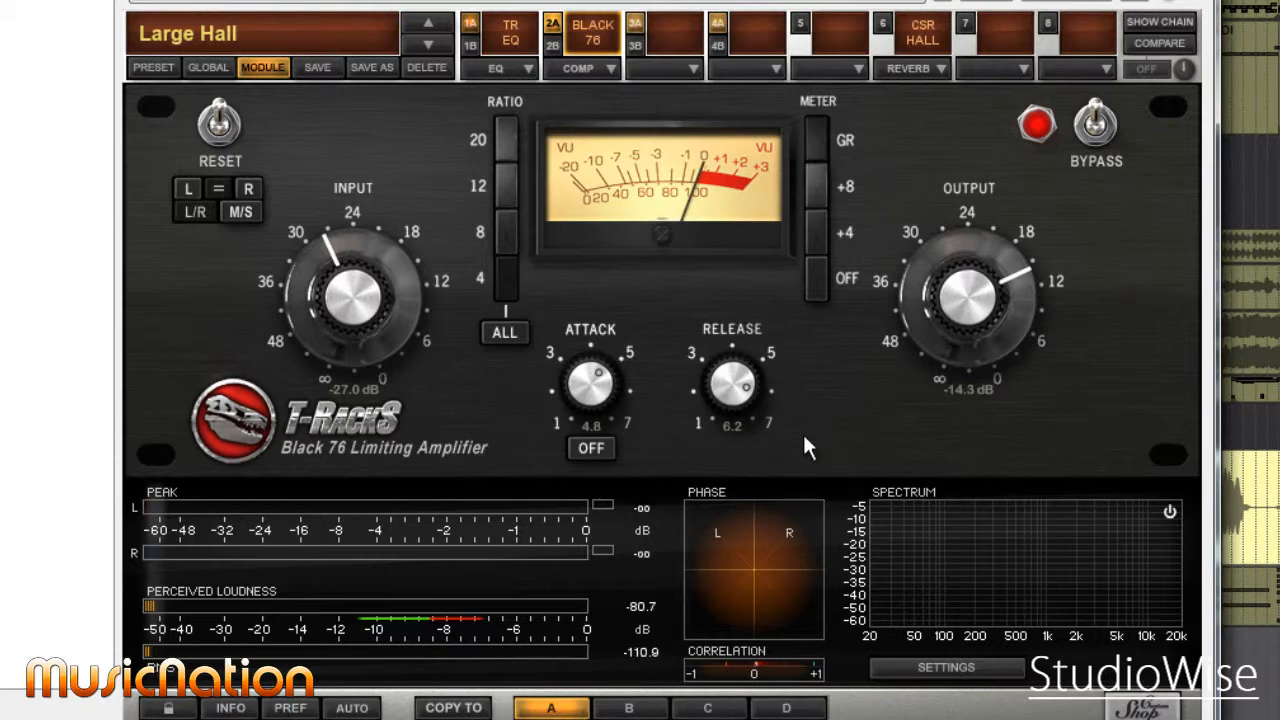
pyautogui.click(628, 708)
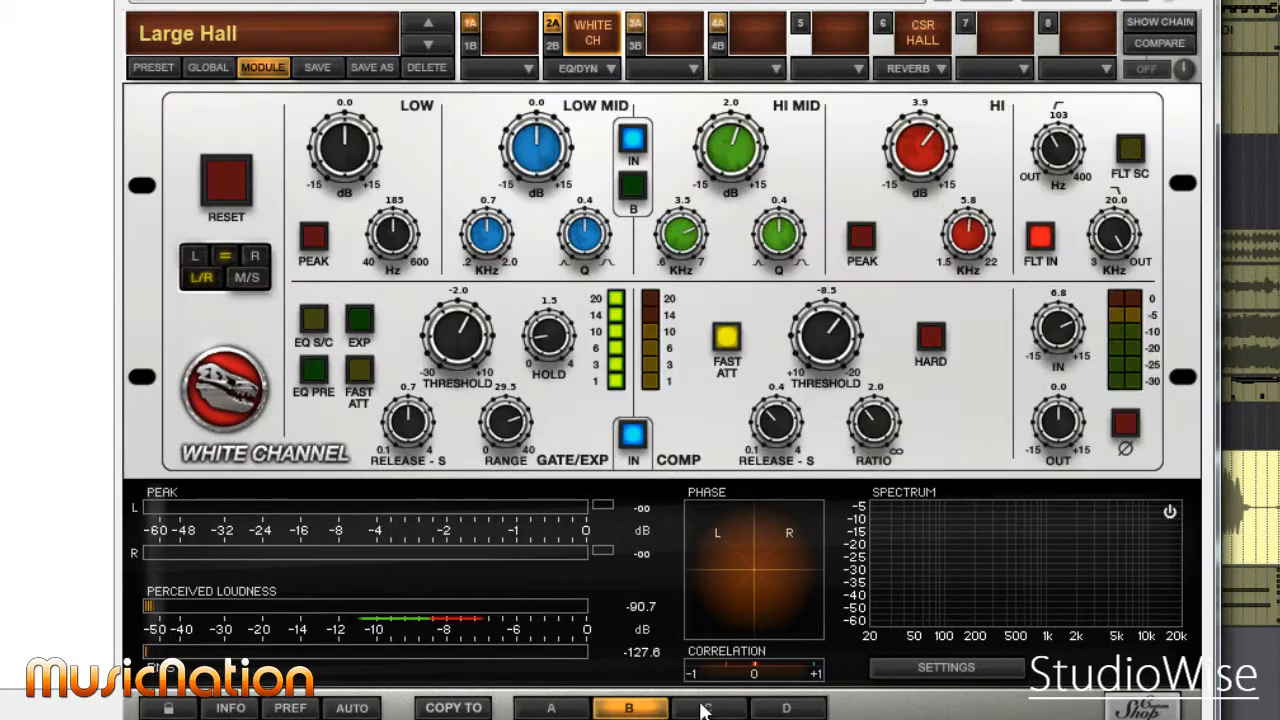
# Step: Copy the EQ, Black 76 and CSR Hall chain from A into C
pyautogui.click(707, 708)
pyautogui.click(551, 708)
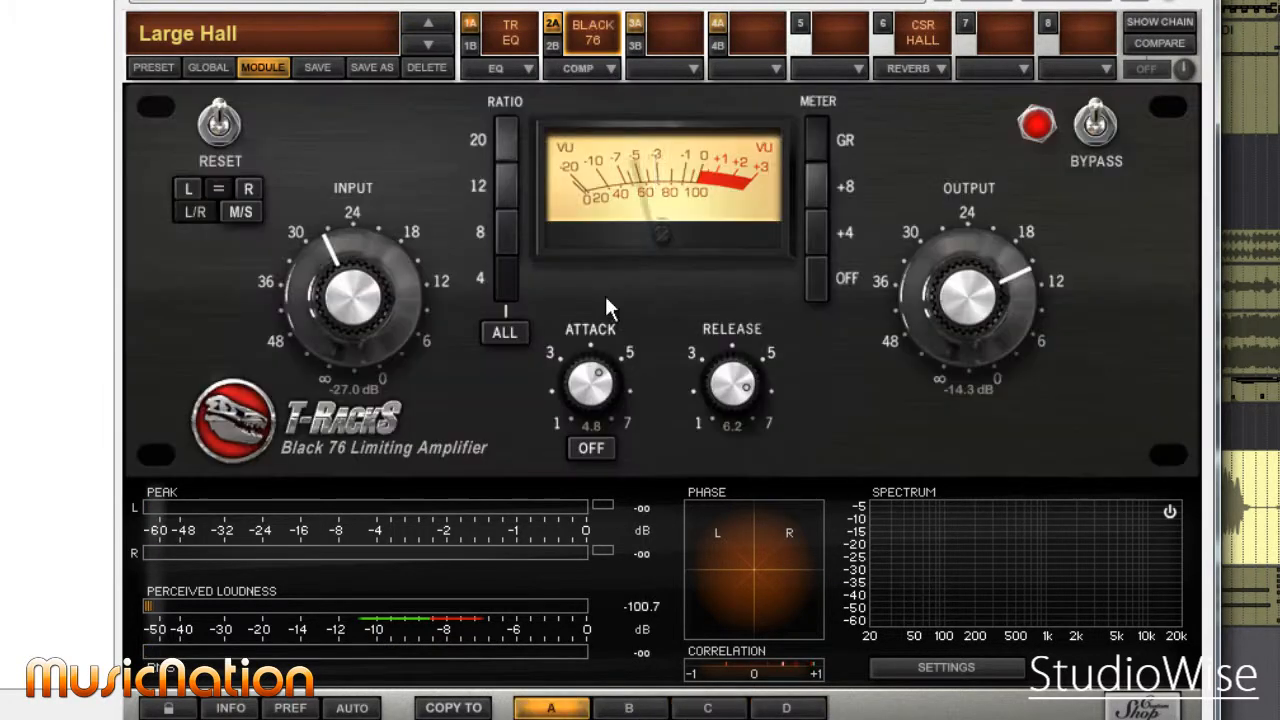
pyautogui.click(481, 708)
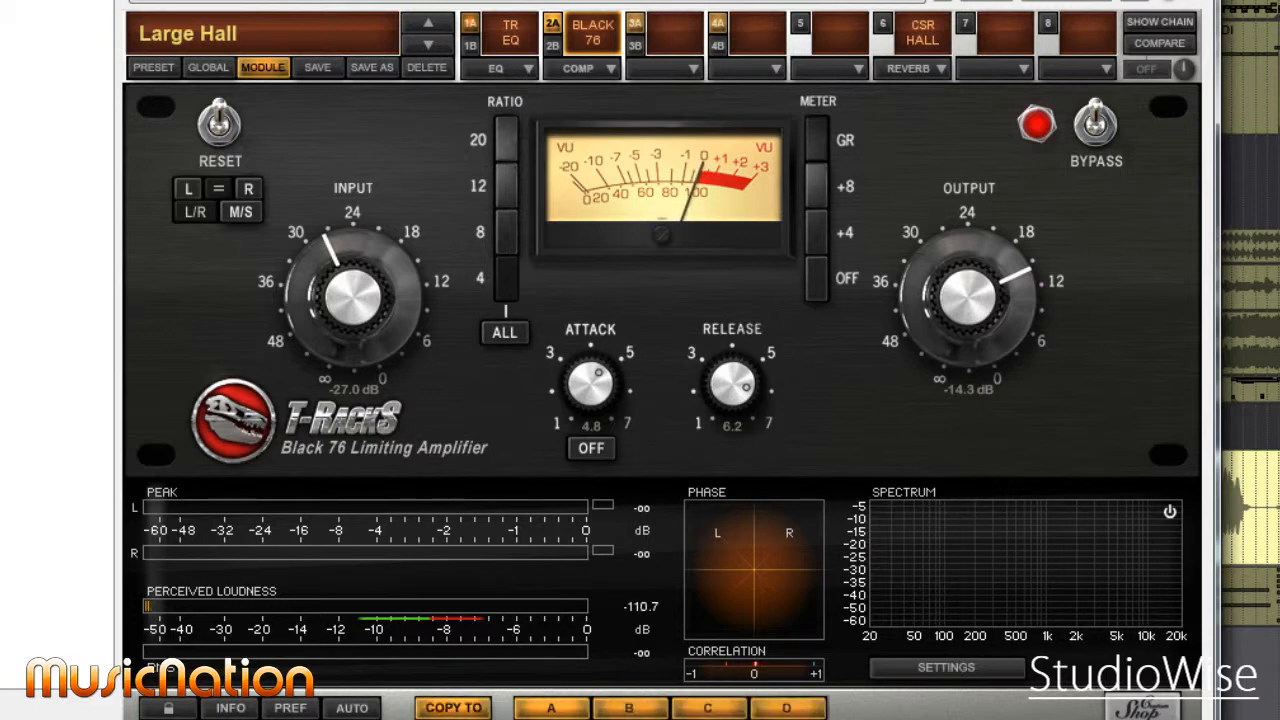
pyautogui.click(711, 708)
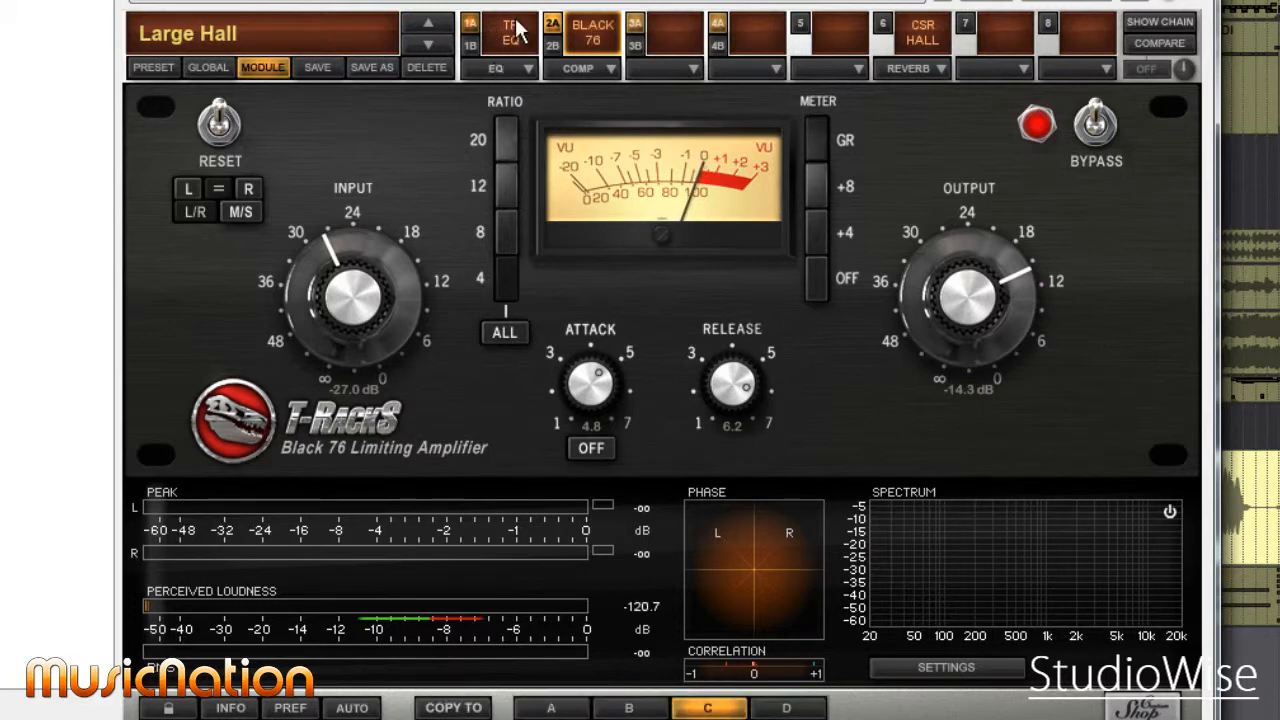
# Step: Replace the Black 76 in C with the Precision Comp Lim, lowering its compressor threshold to about -5 dBu and raising its gain to about 10
pyautogui.click(603, 68)
pyautogui.moveTo(617, 114)
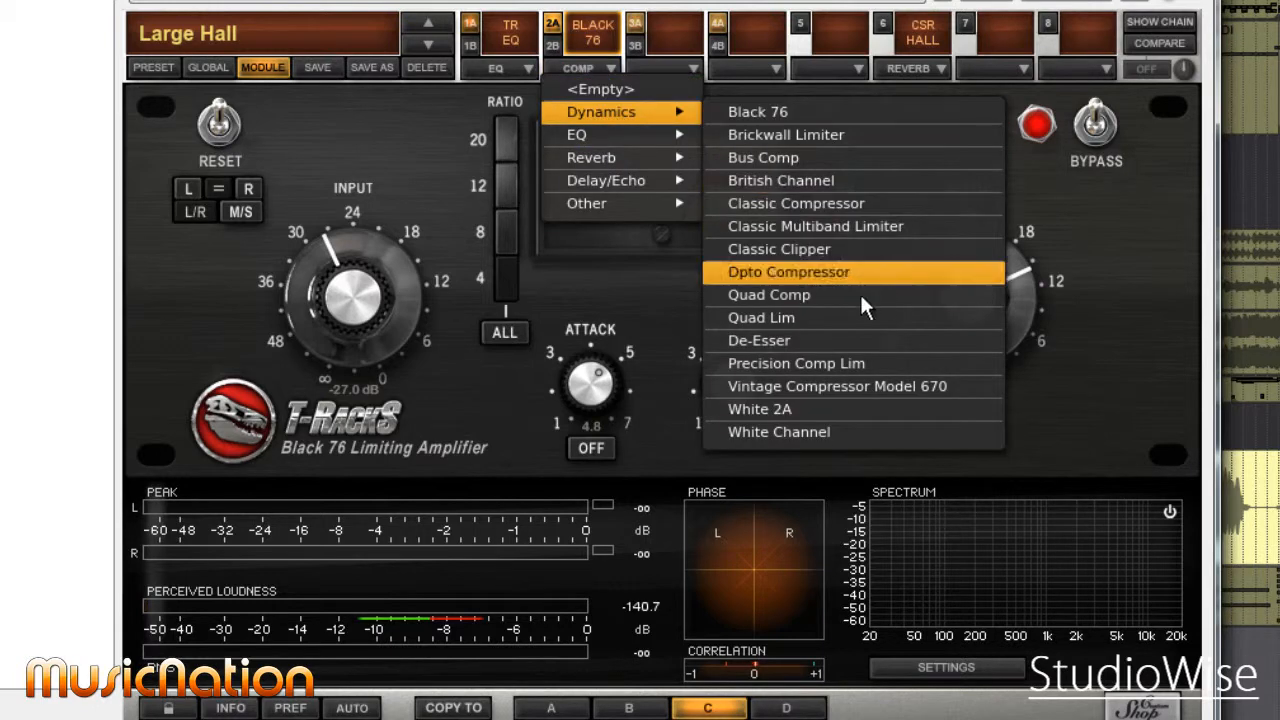
pyautogui.click(824, 357)
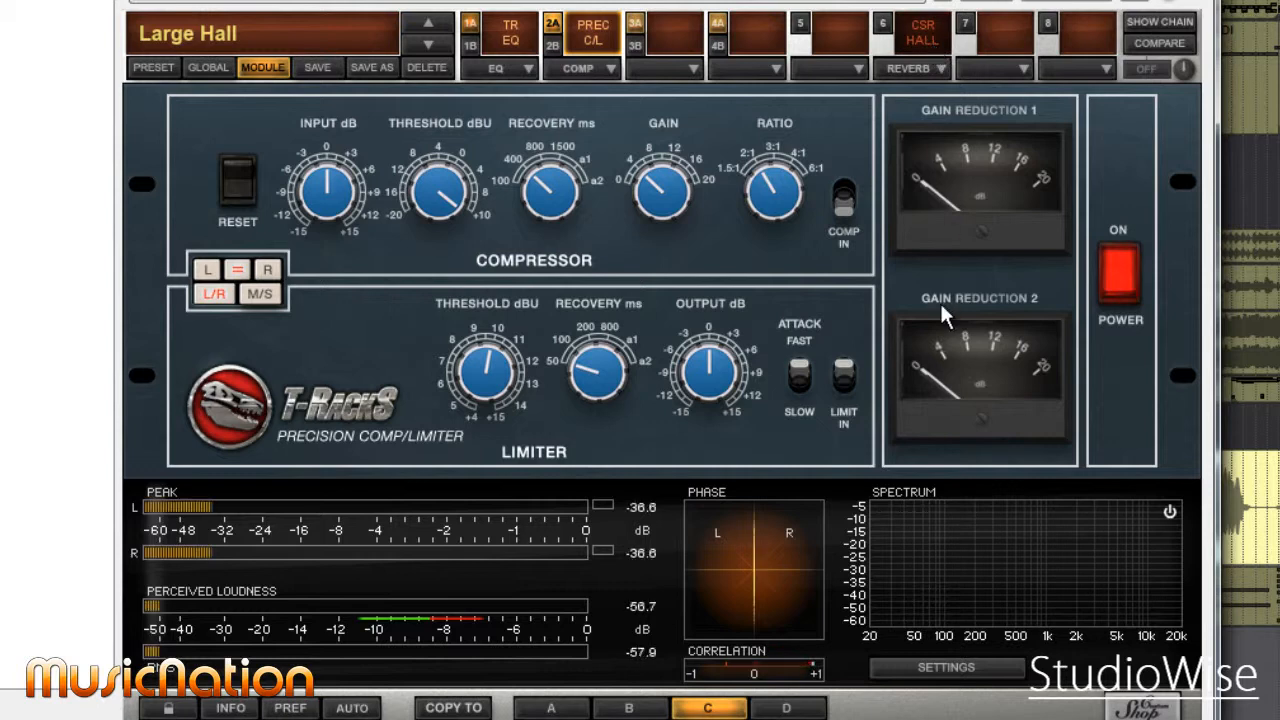
pyautogui.moveTo(464, 199); pyautogui.dragTo(461, 283)
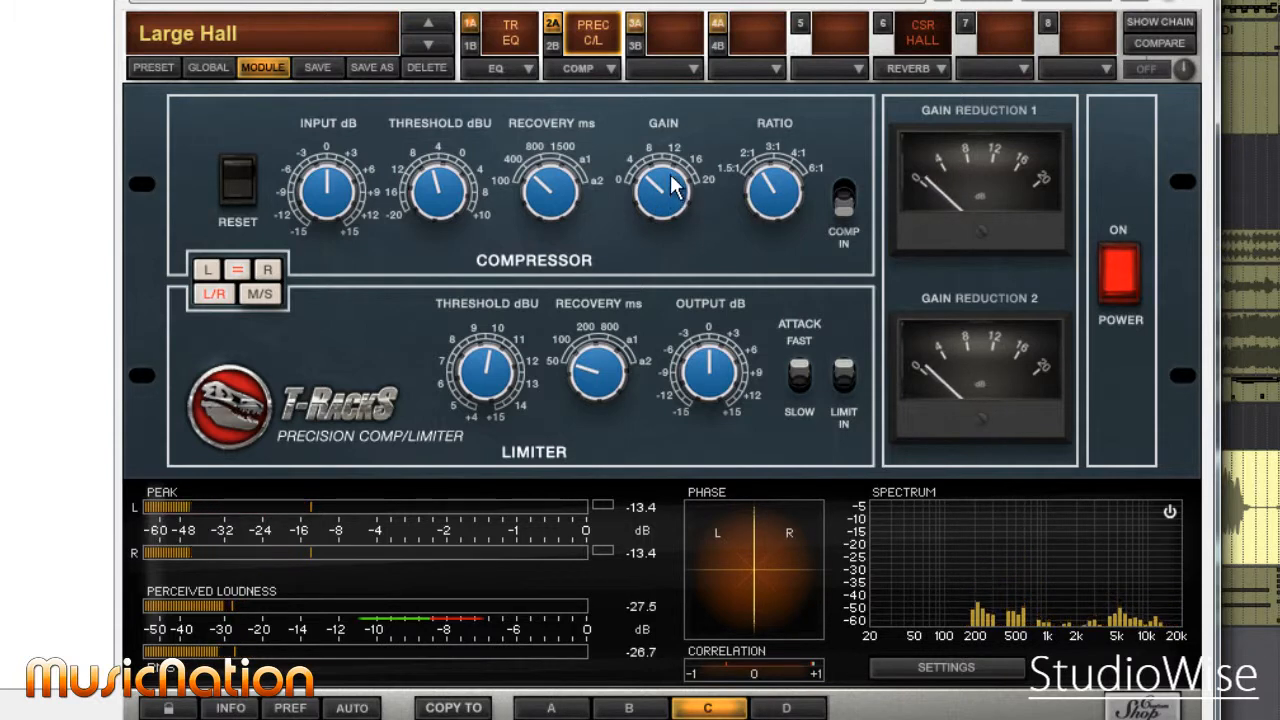
pyautogui.moveTo(671, 190); pyautogui.dragTo(672, 118)
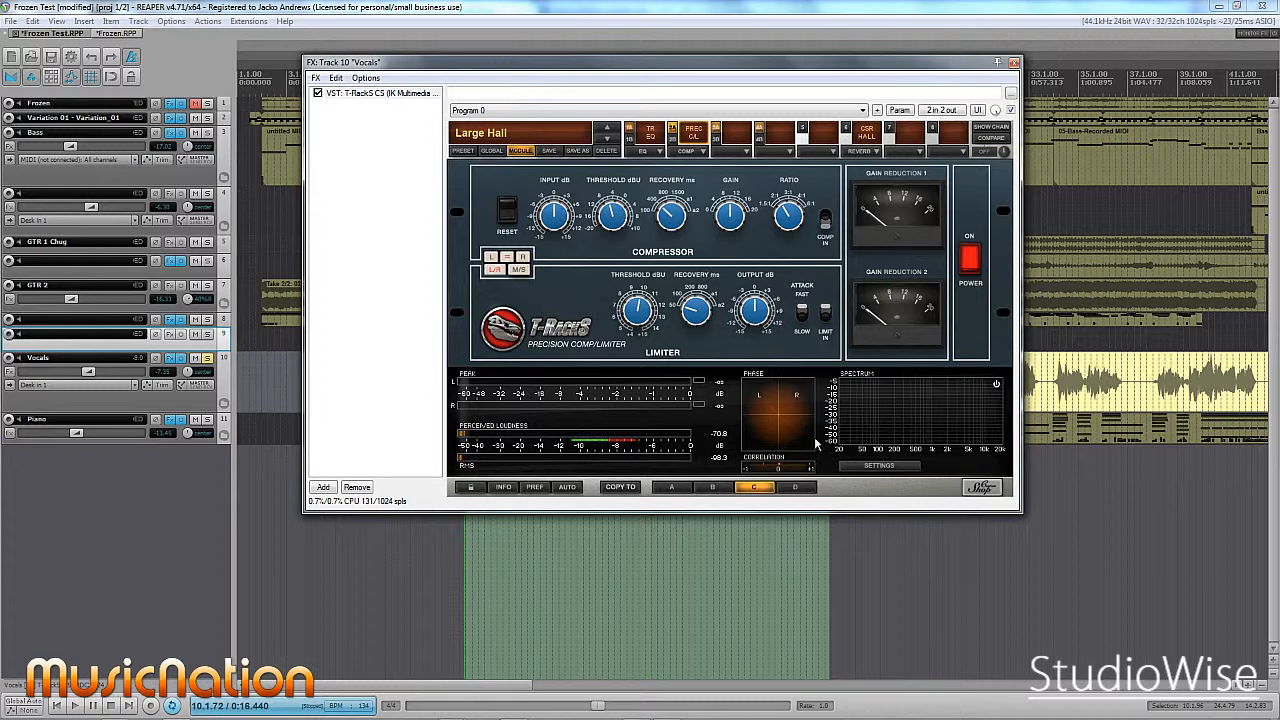
# Step: Recall chain A, unsolo the Vocals track and play the full mix
pyautogui.click(712, 488)
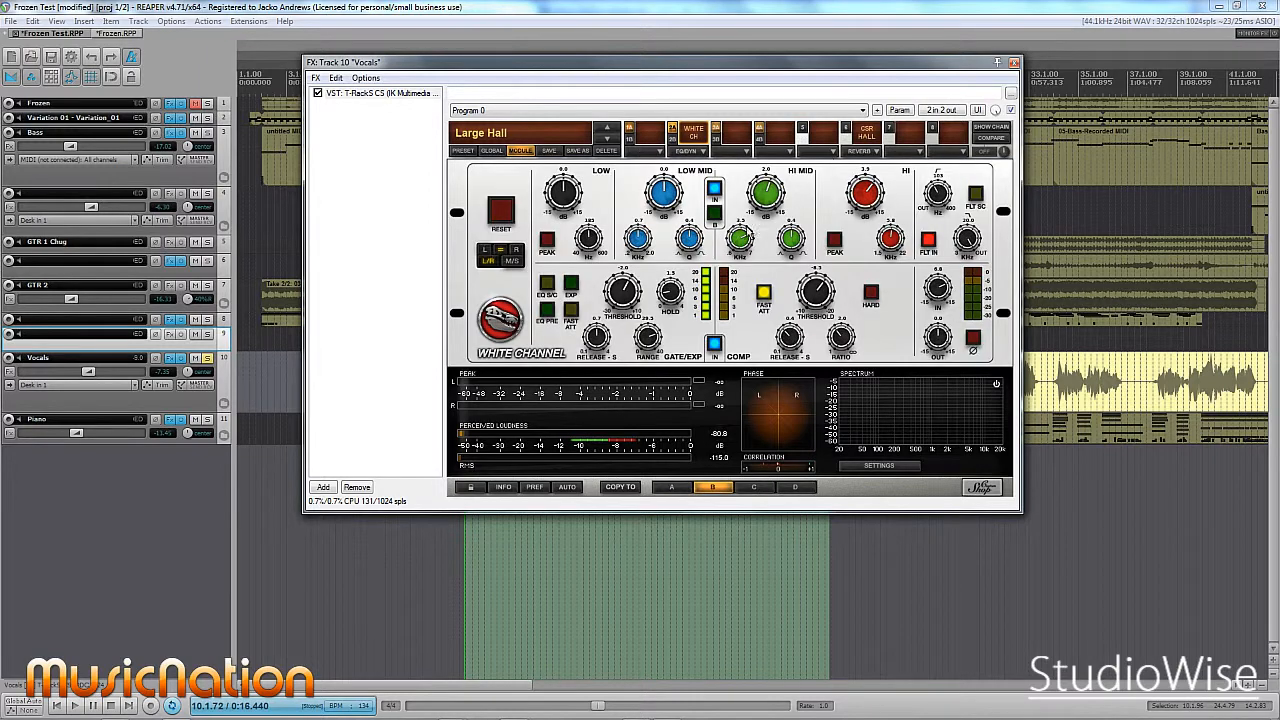
pyautogui.click(673, 488)
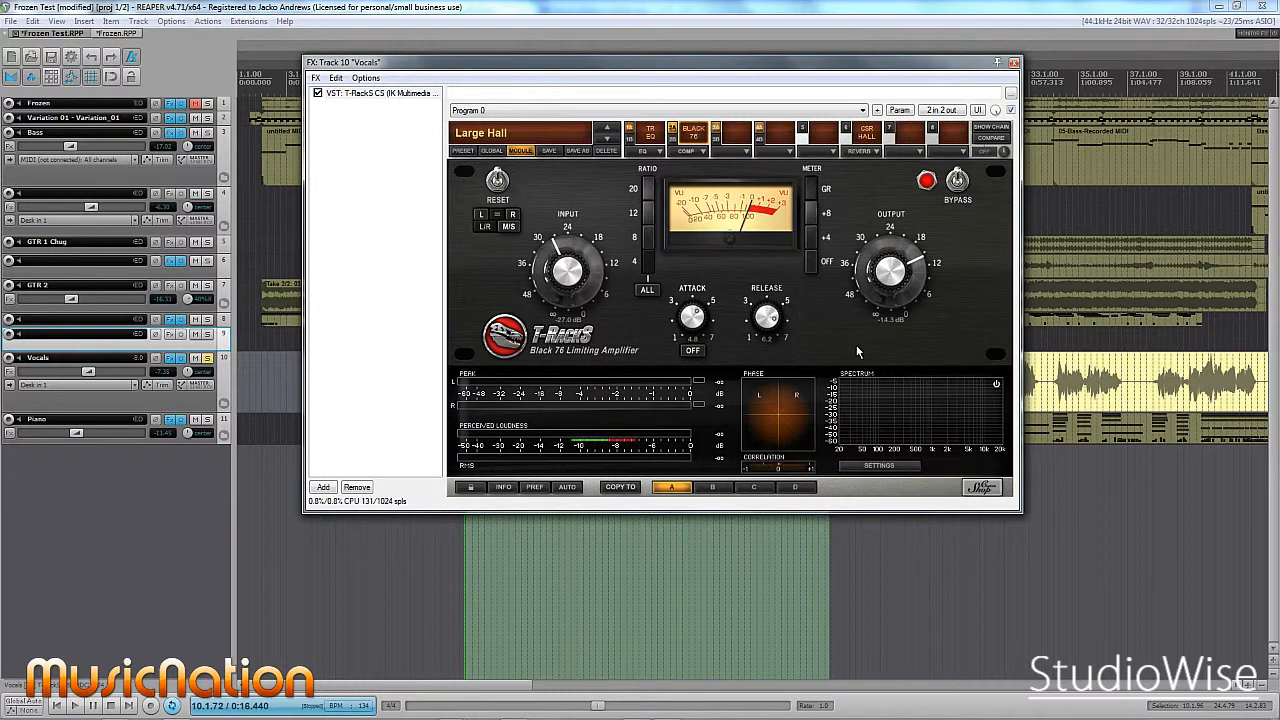
pyautogui.click(210, 358)
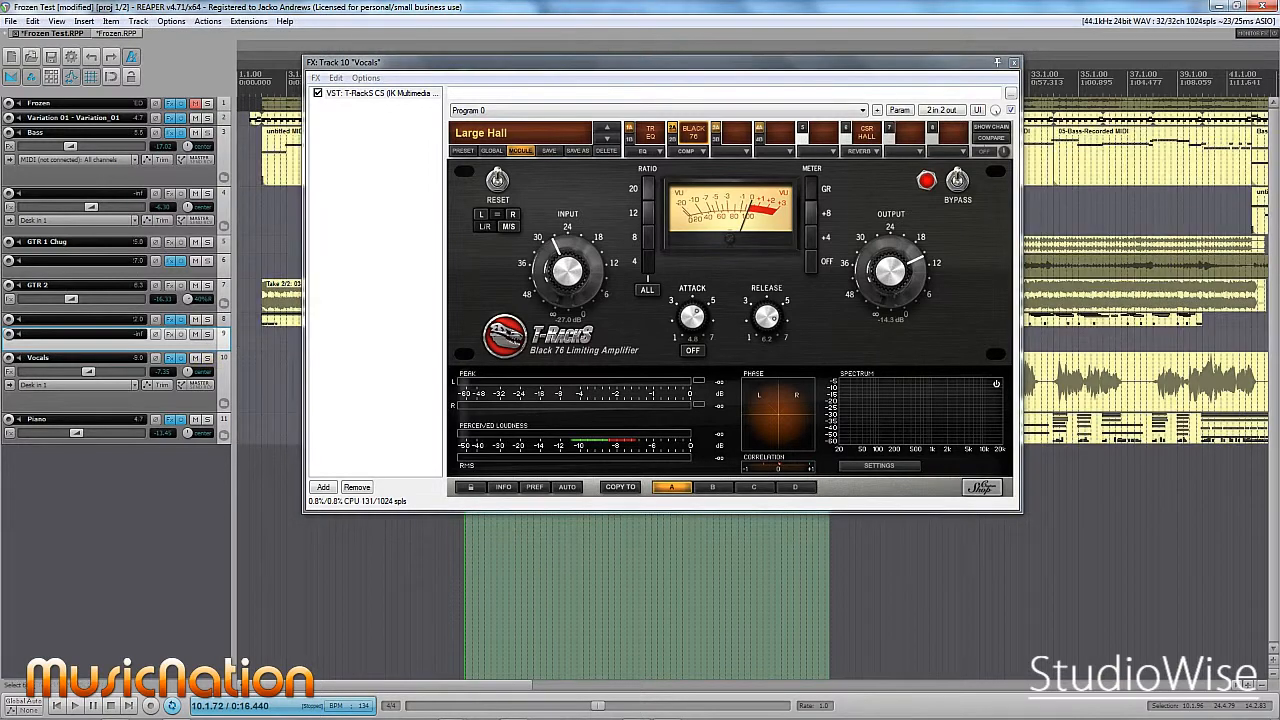
pyautogui.click(458, 540)
pyautogui.press('space')
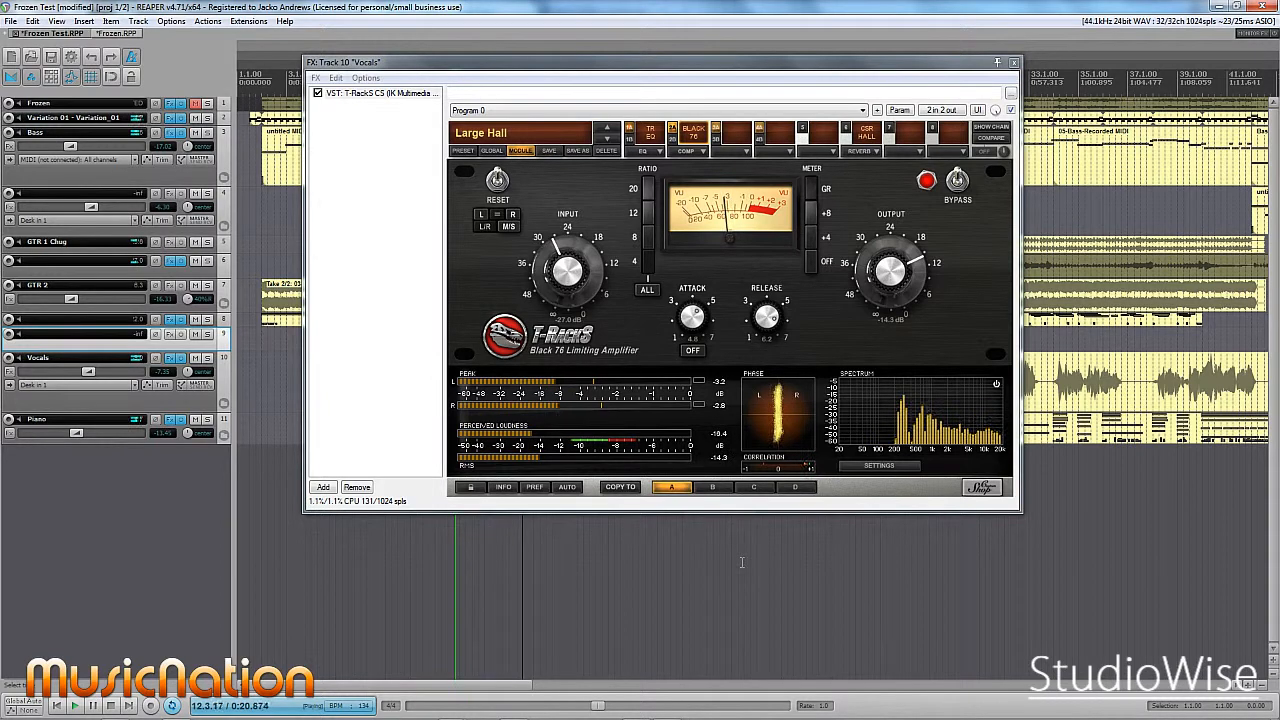
# Step: Audition the White Channel chain in B and the Precision Comp Lim chain in C within the full mix
pyautogui.click(716, 492)
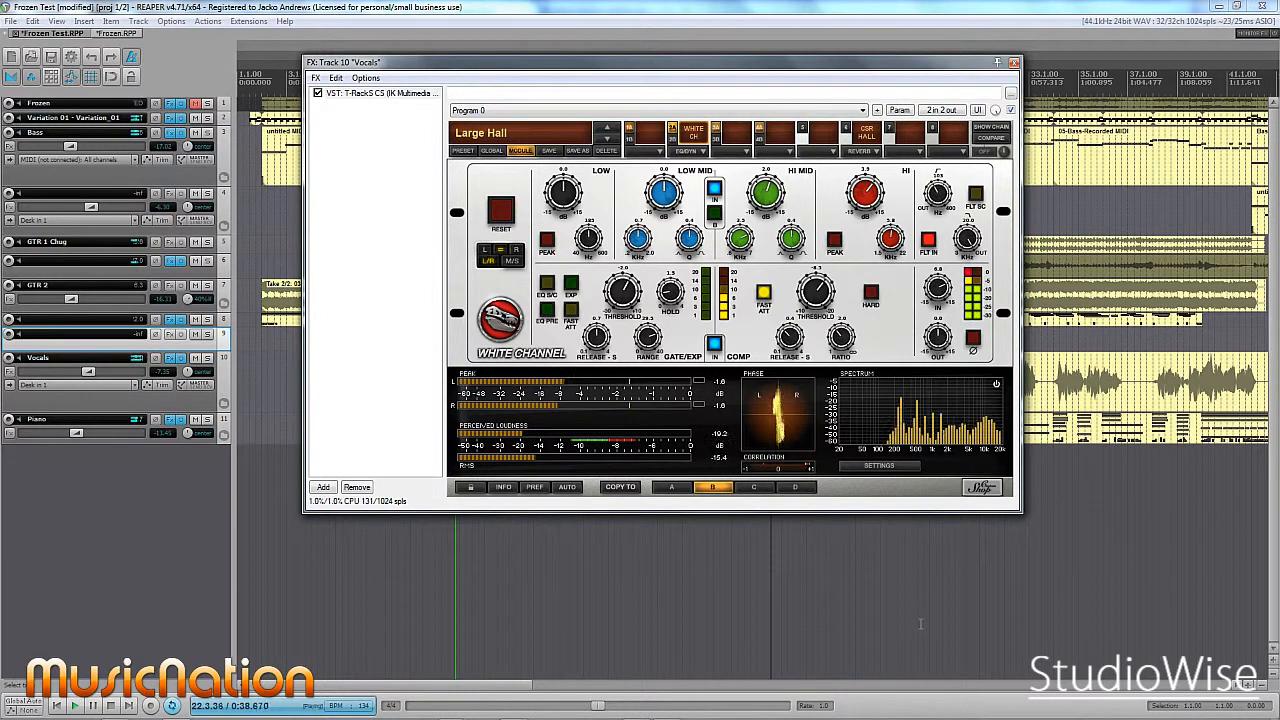
pyautogui.click(754, 487)
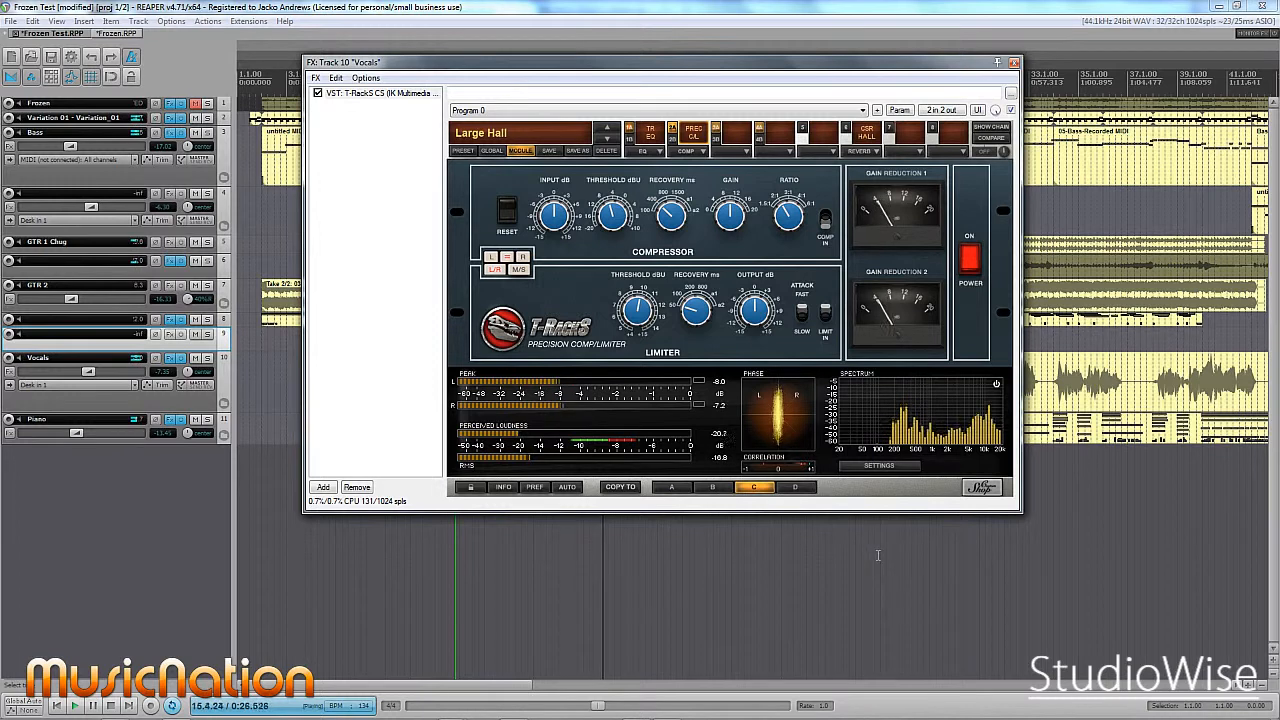
pyautogui.press('space')
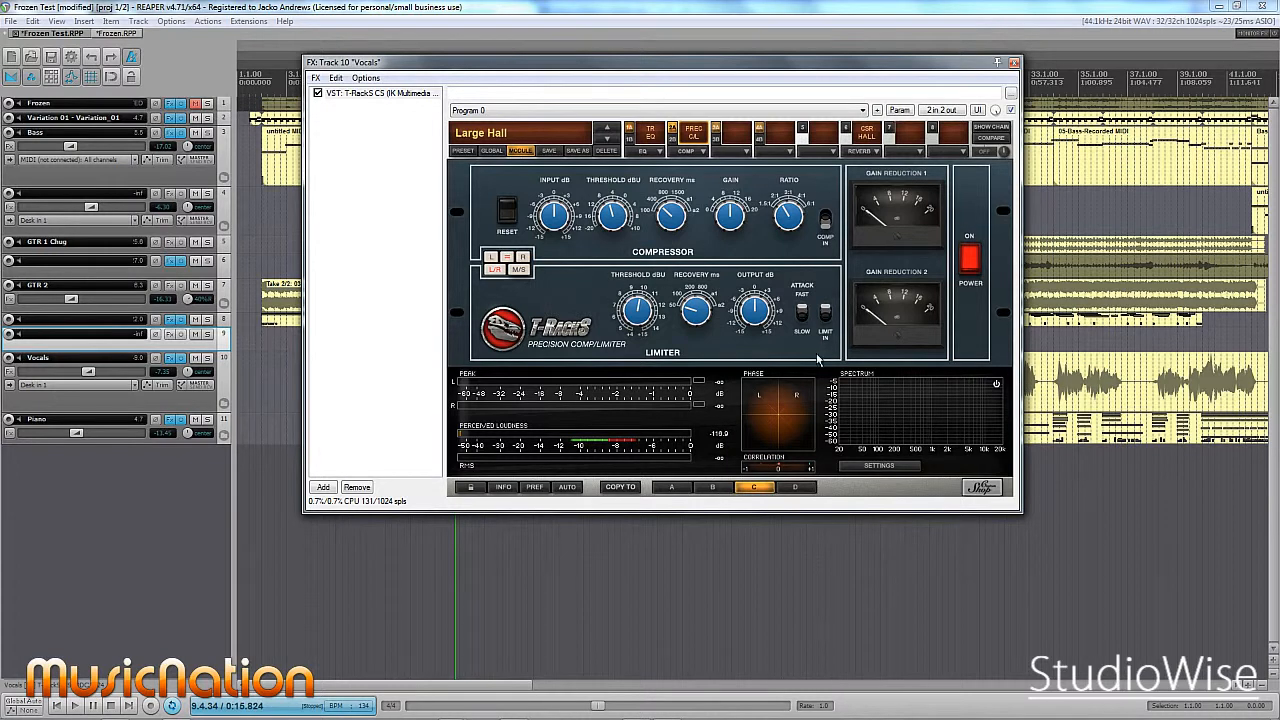
# Step: Play a different section of the full mix and compare chains A, B and C in turn
pyautogui.click(671, 487)
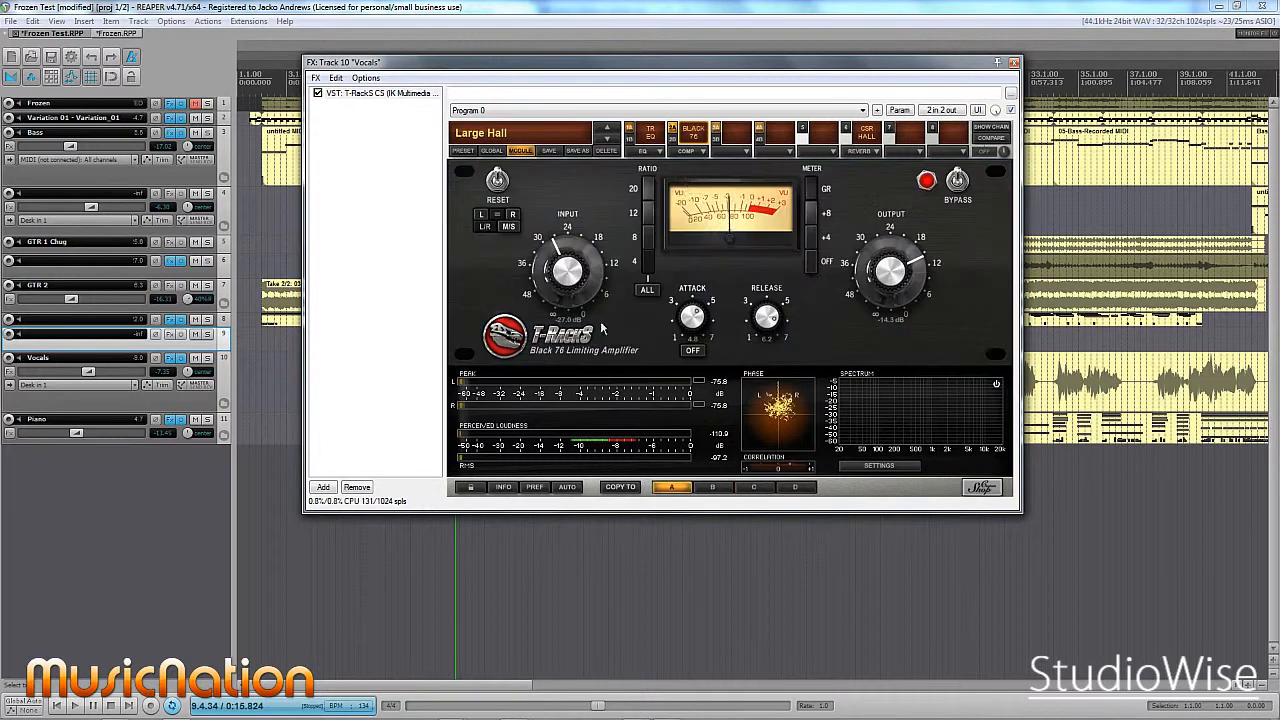
pyautogui.click(660, 560)
pyautogui.press('space')
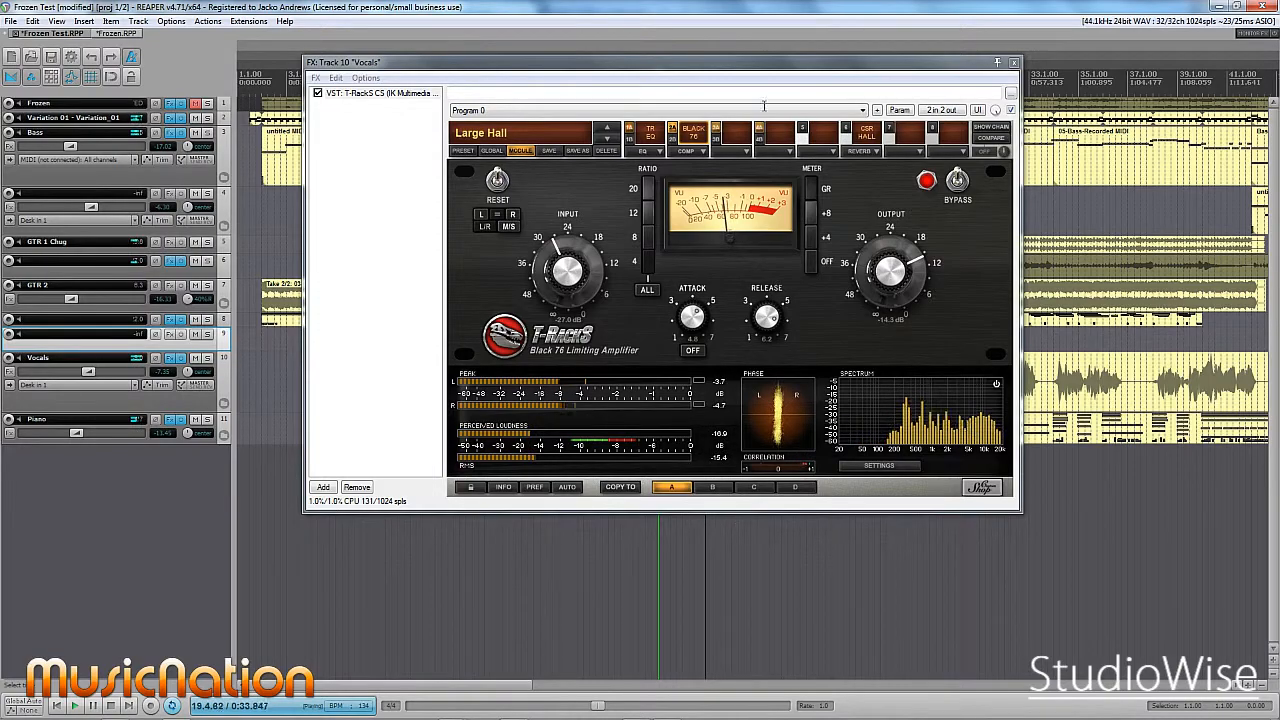
pyautogui.moveTo(764, 62); pyautogui.dragTo(436, 118)
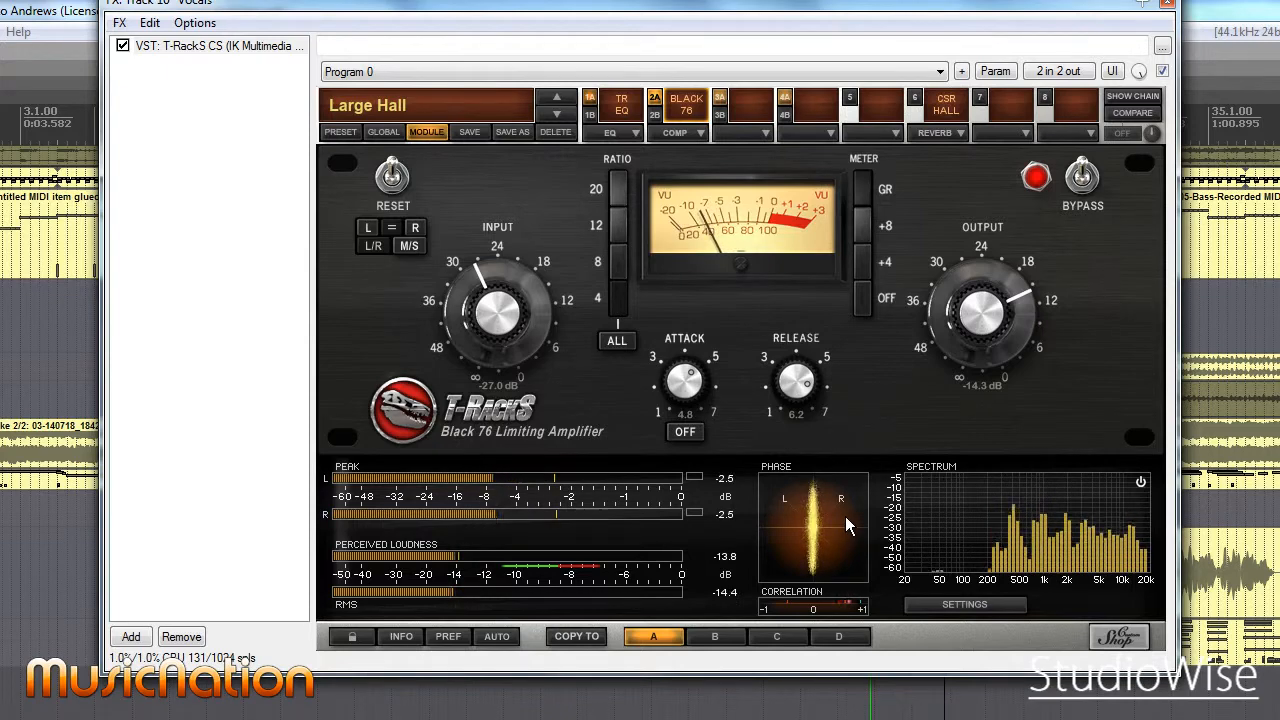
pyautogui.click(721, 636)
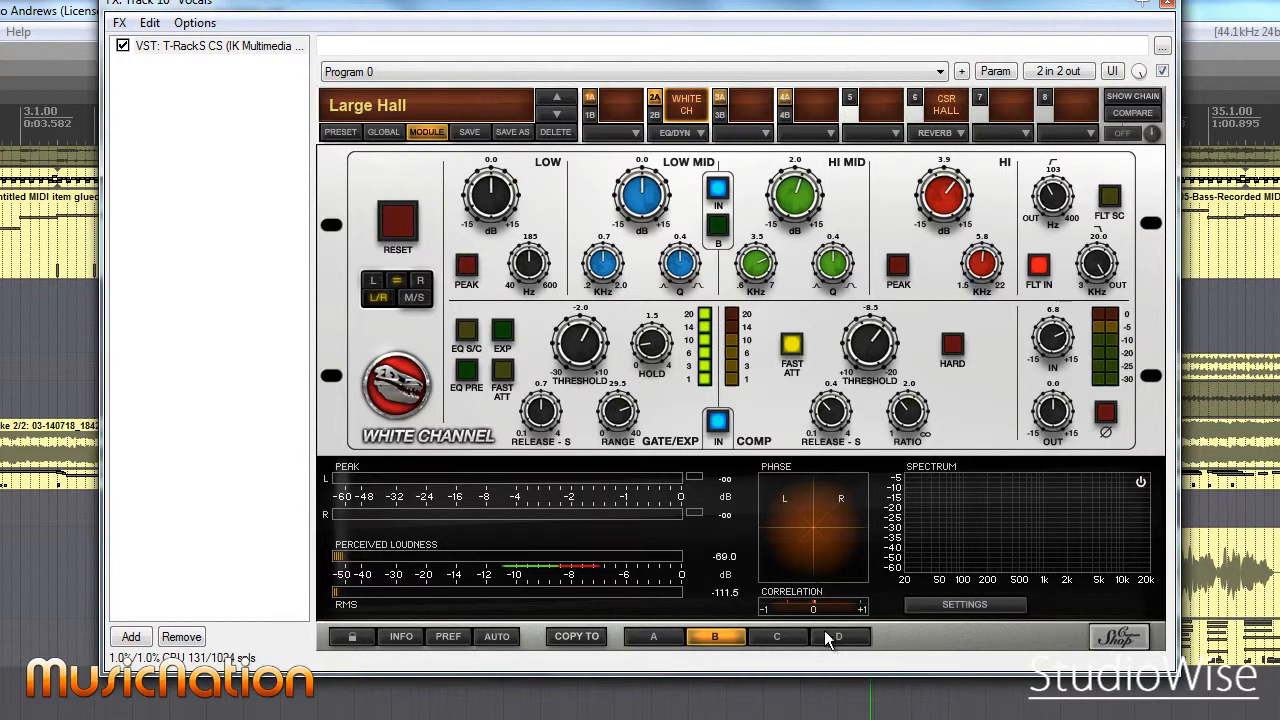
pyautogui.click(778, 637)
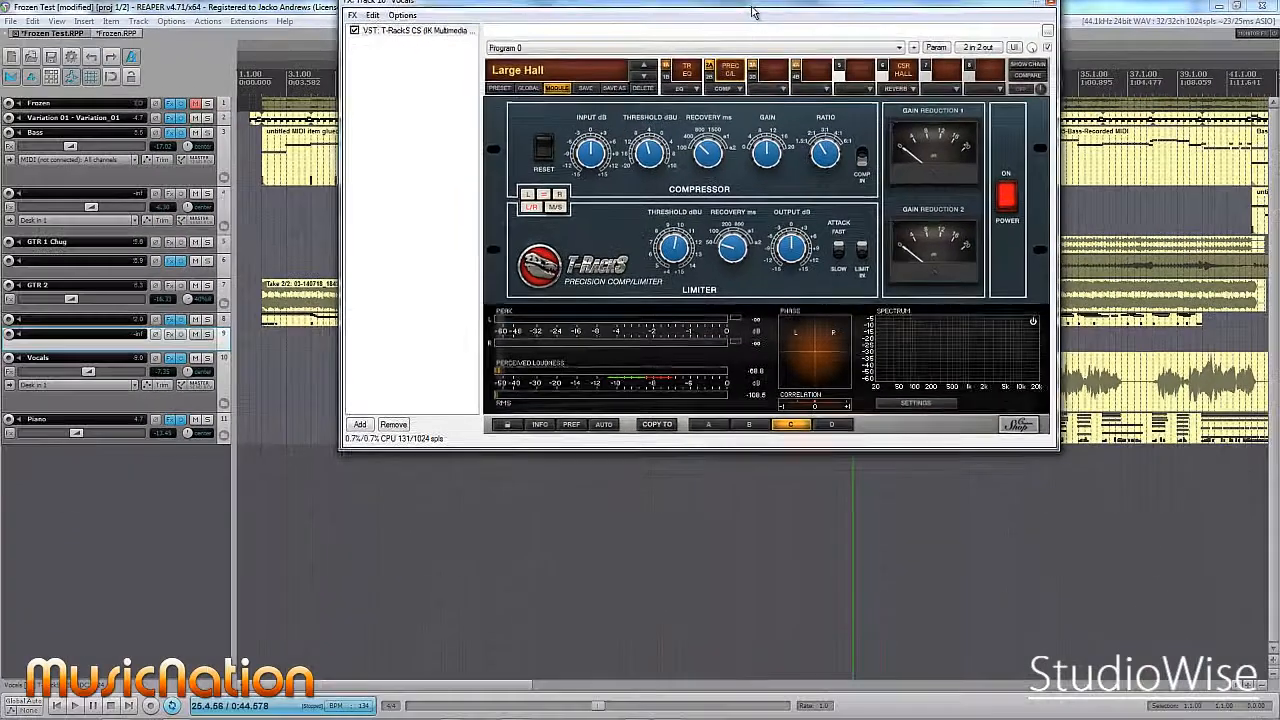
# Step: Move the Vocals FX window fully into view and switch back and forth between chains A, C and B
pyautogui.moveTo(753, 12); pyautogui.dragTo(751, 71)
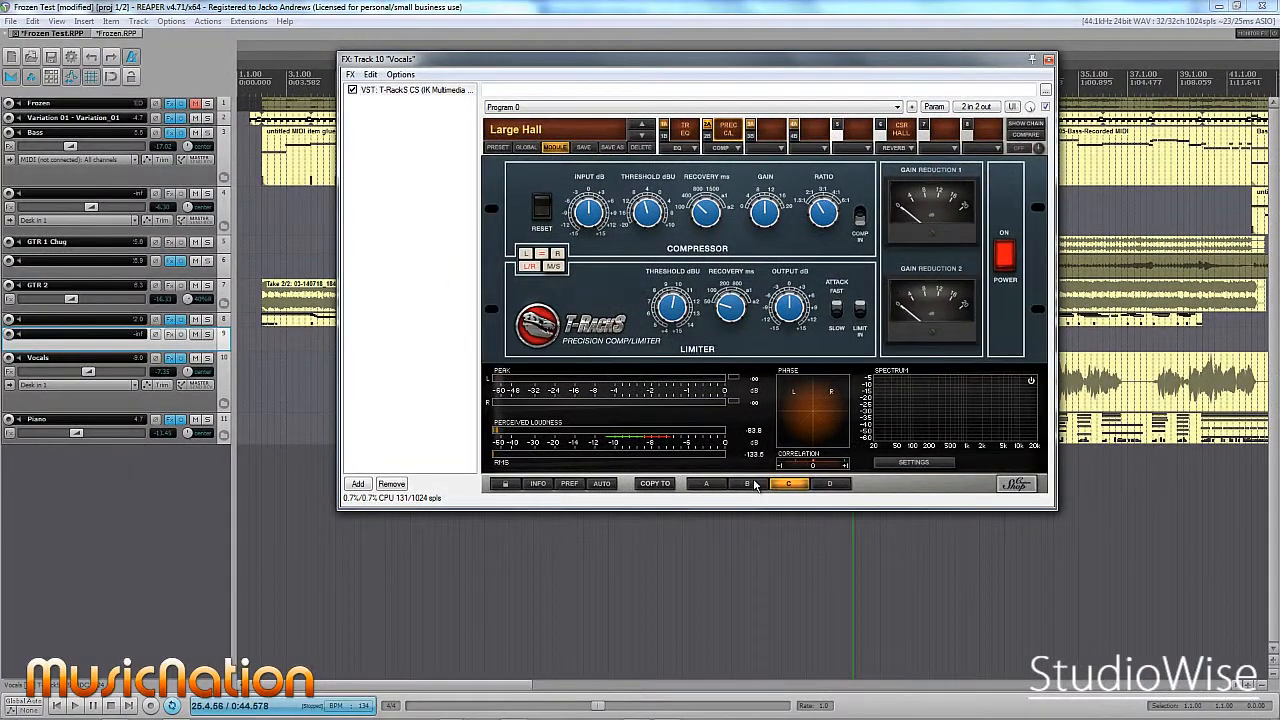
pyautogui.click(707, 484)
pyautogui.click(788, 484)
pyautogui.click(707, 484)
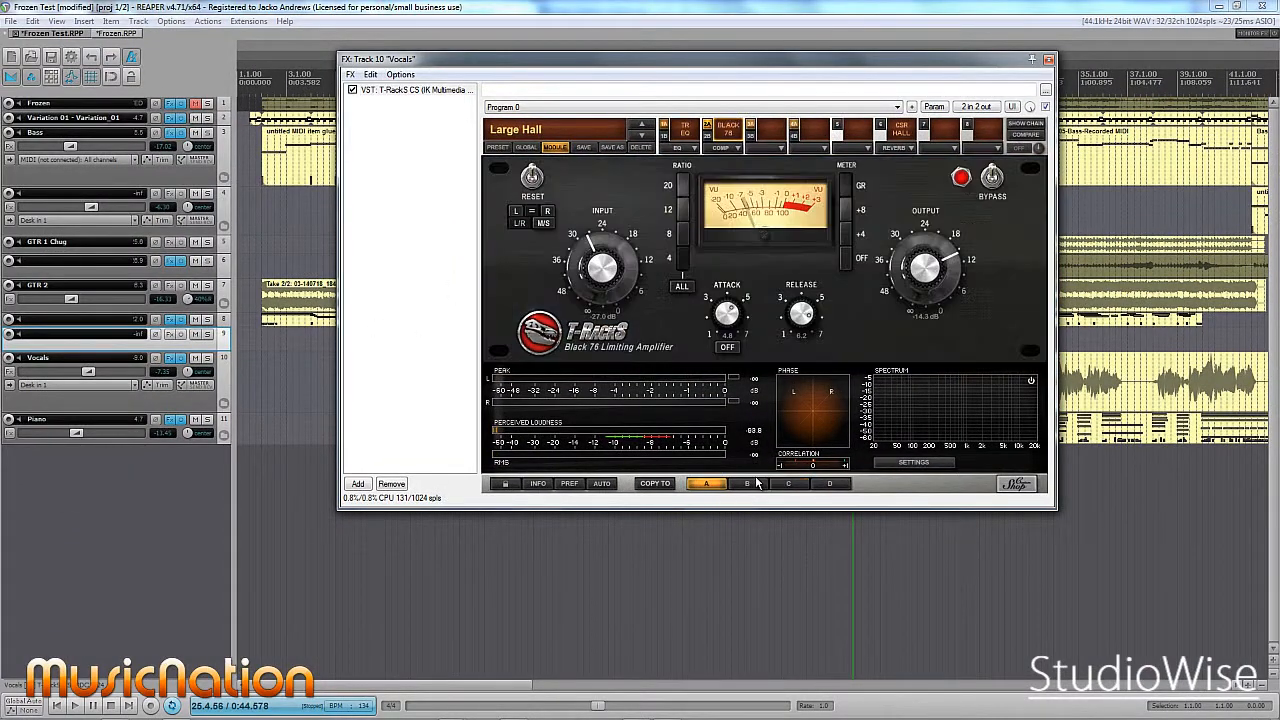
pyautogui.click(788, 486)
pyautogui.click(748, 485)
# Step: Solo the Vocals track during playback, enable Compare and switch its bypass on and off
pyautogui.press('space')
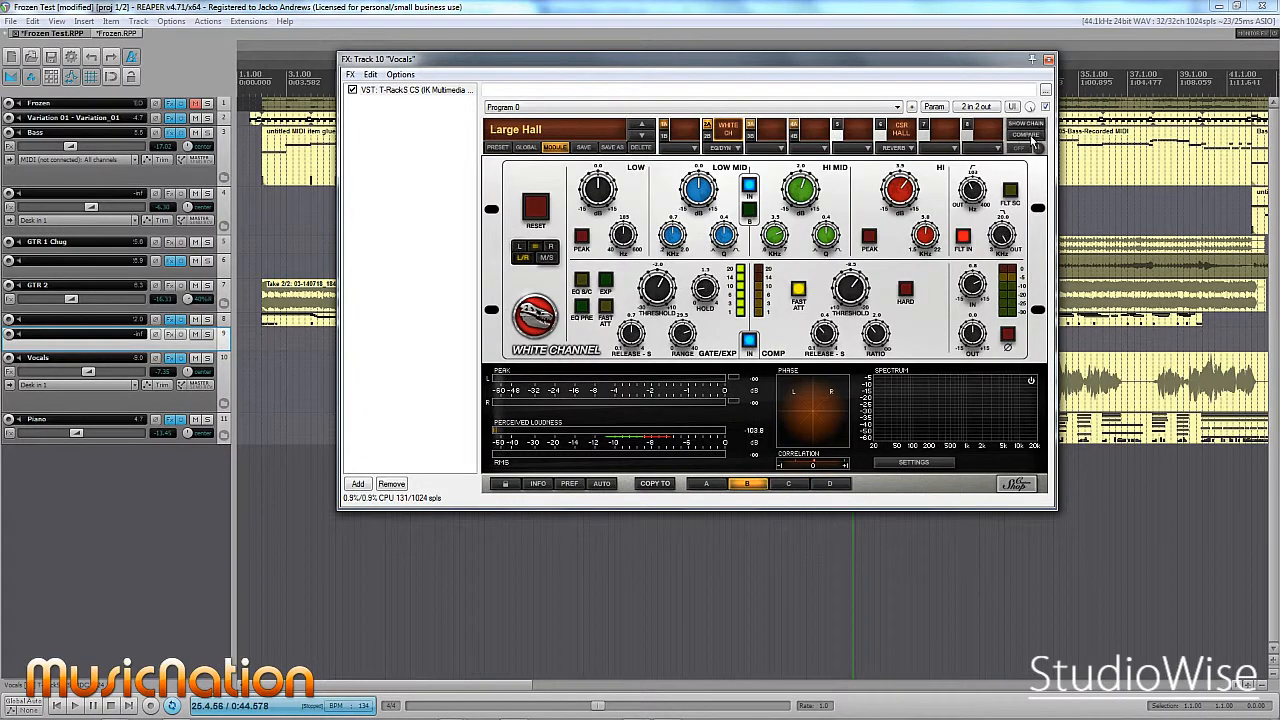
pyautogui.click(207, 357)
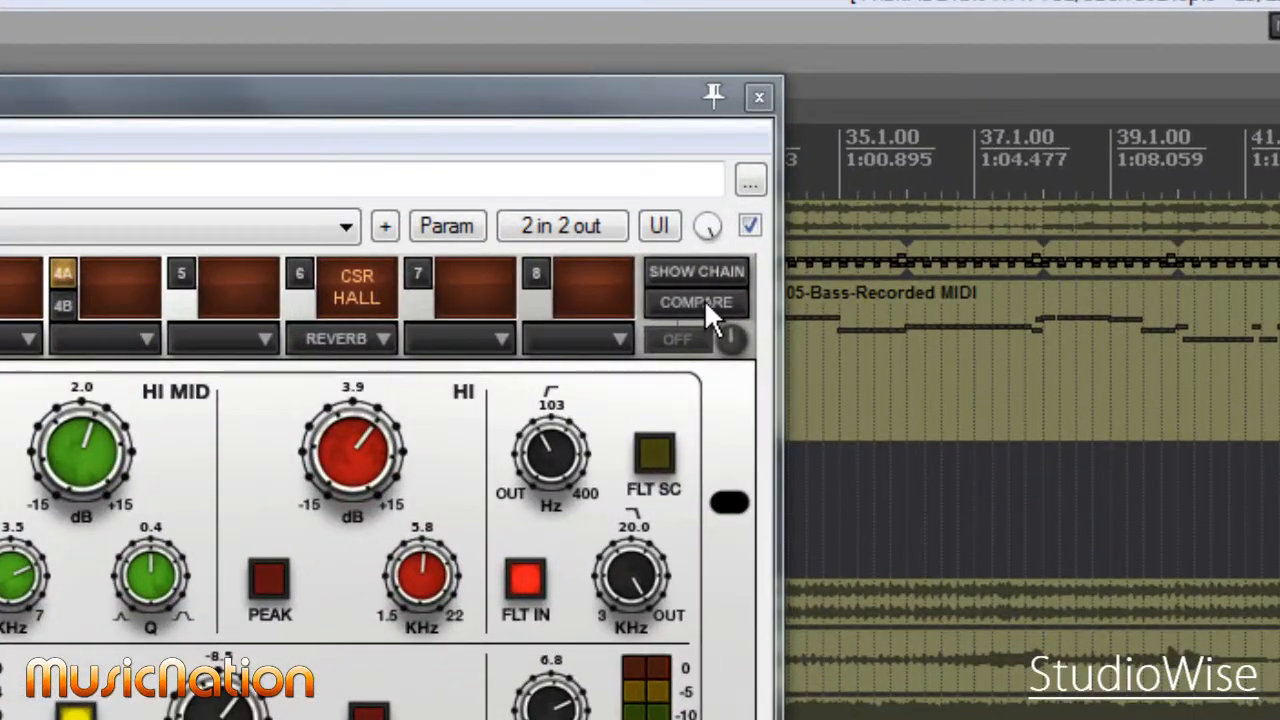
pyautogui.click(704, 301)
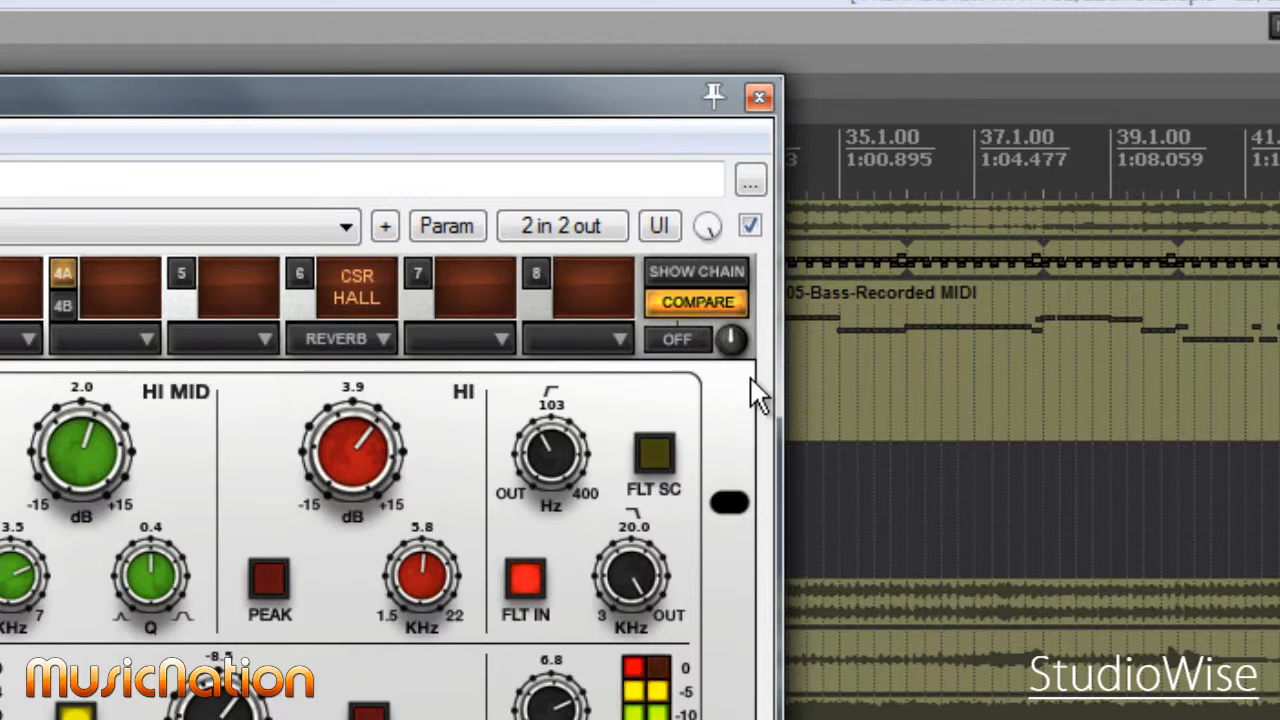
pyautogui.click(676, 340)
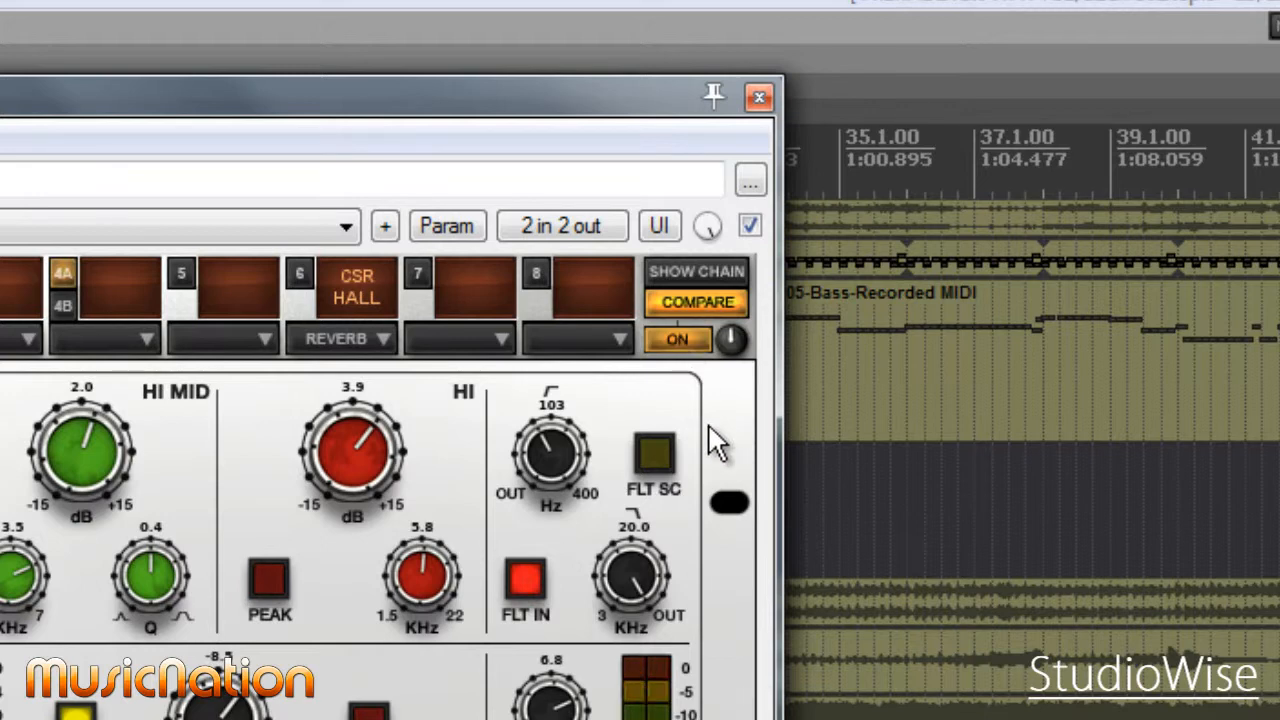
pyautogui.click(686, 343)
# Step: Turn the Compare level slightly down to match volumes, toggling the bypass to check it against the processed vocal
pyautogui.moveTo(726, 335); pyautogui.dragTo(731, 362)
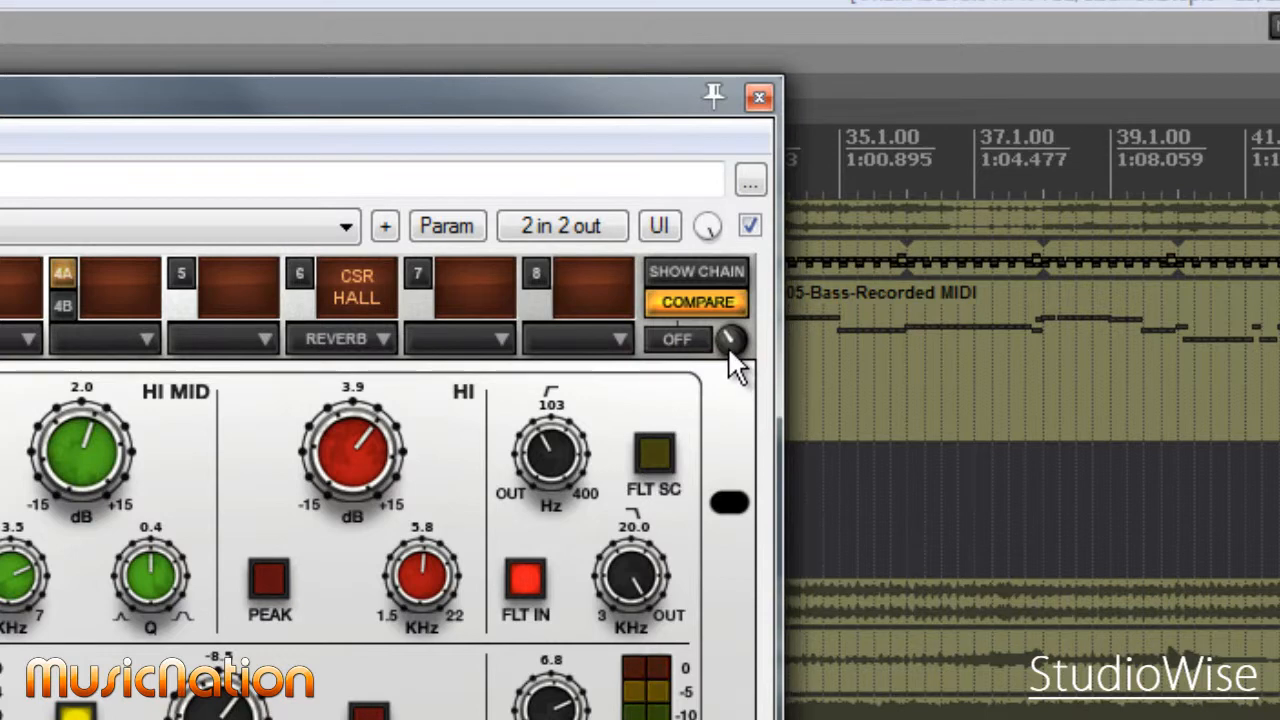
pyautogui.doubleClick(728, 339)
pyautogui.click(676, 339)
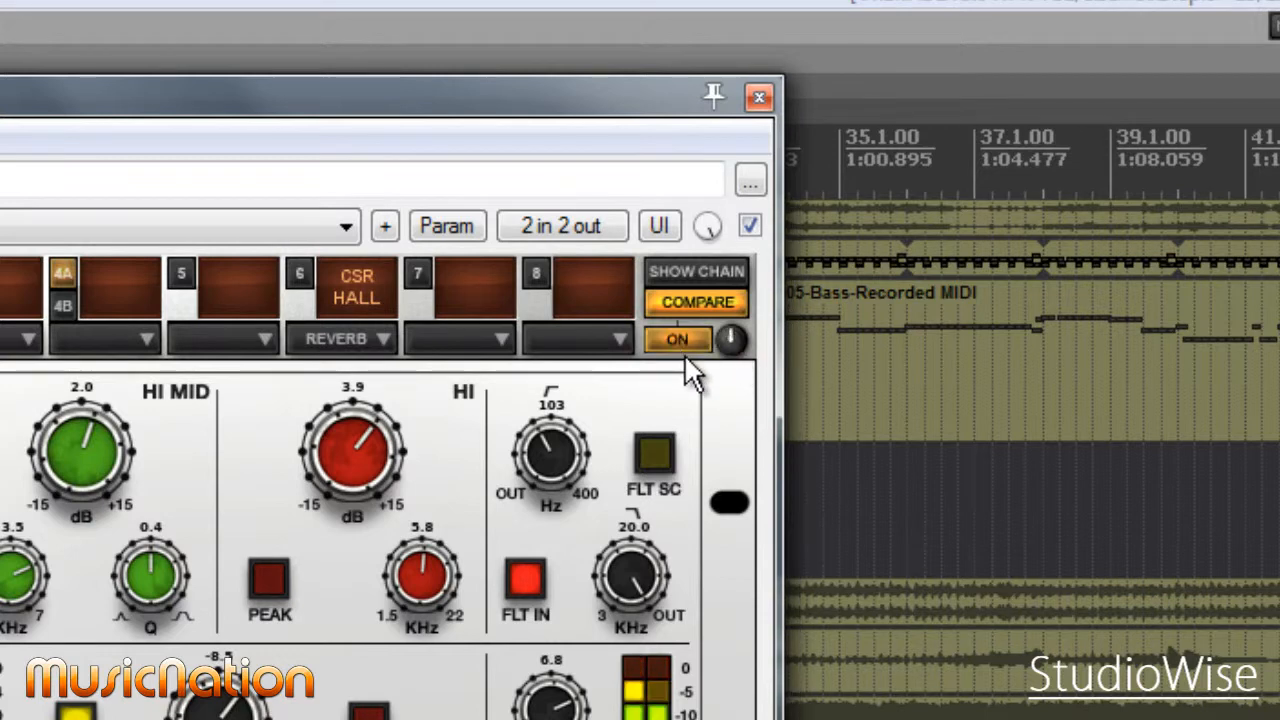
pyautogui.moveTo(726, 338); pyautogui.dragTo(737, 335)
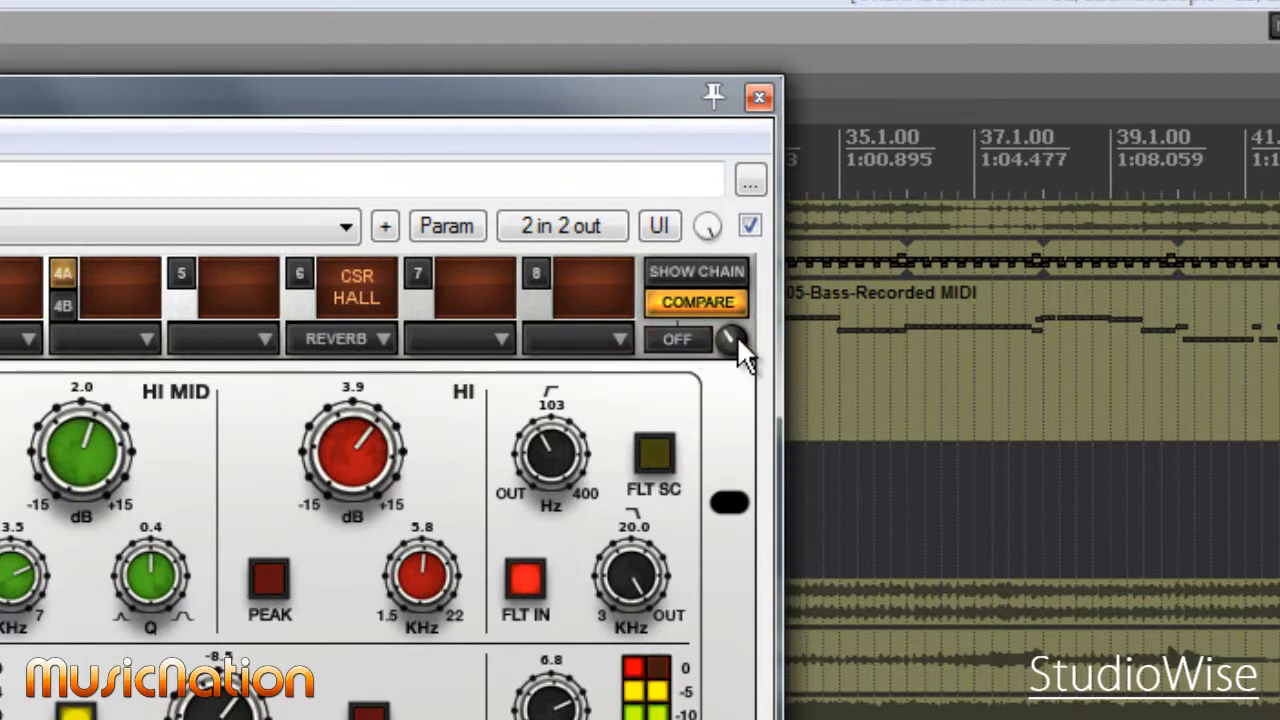
pyautogui.click(684, 339)
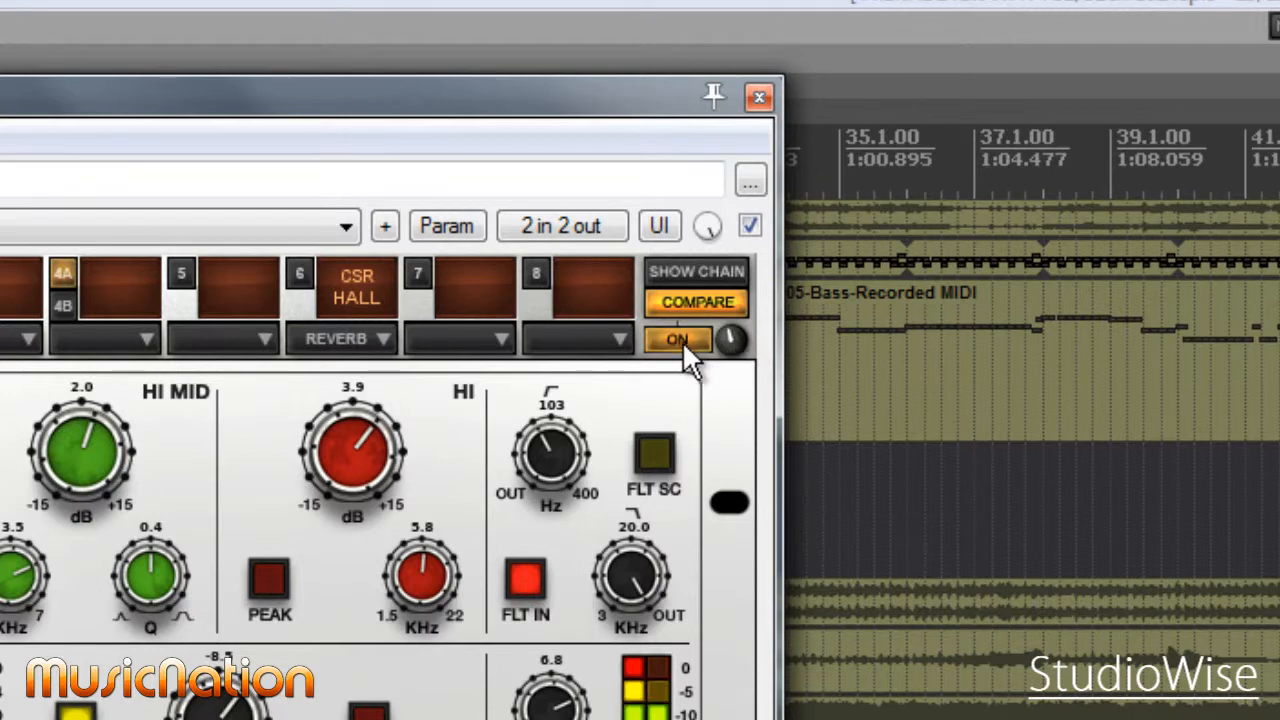
pyautogui.click(682, 340)
pyautogui.click(682, 340)
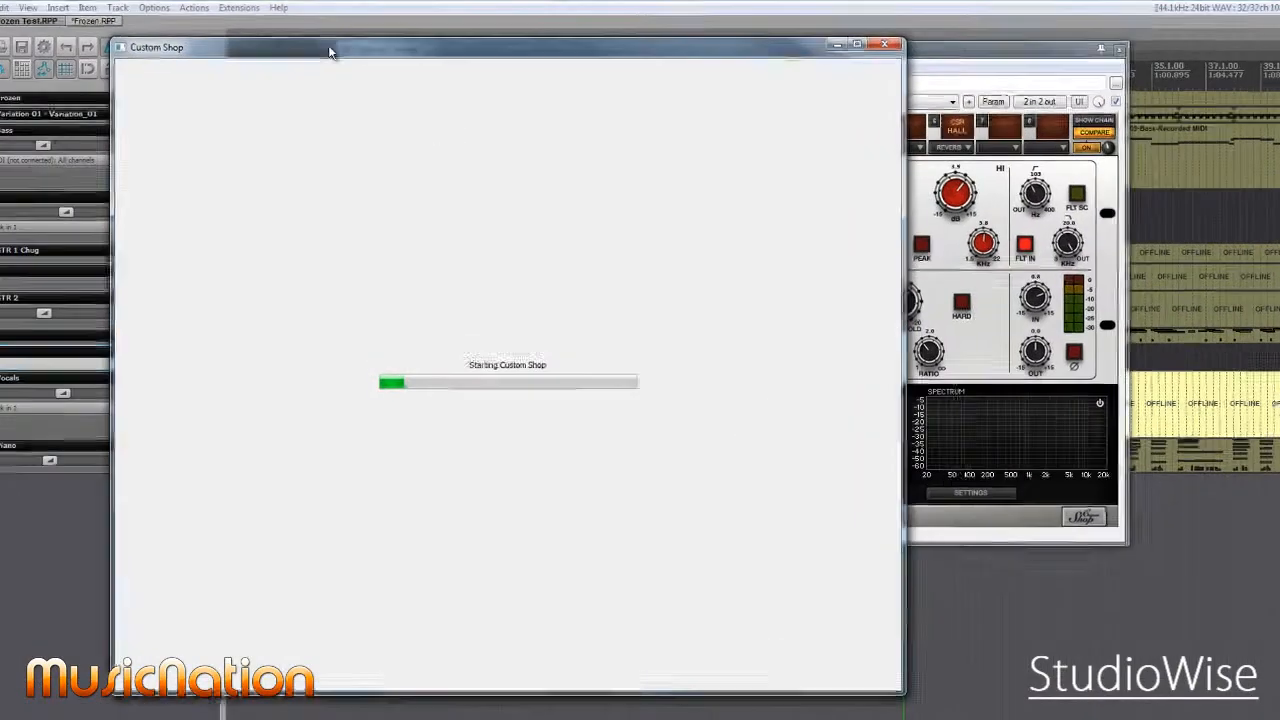
# Step: Show the Collections page in the Custom Shop and browse the T-RackS bundles
pyautogui.moveTo(348, 53); pyautogui.dragTo(450, 35)
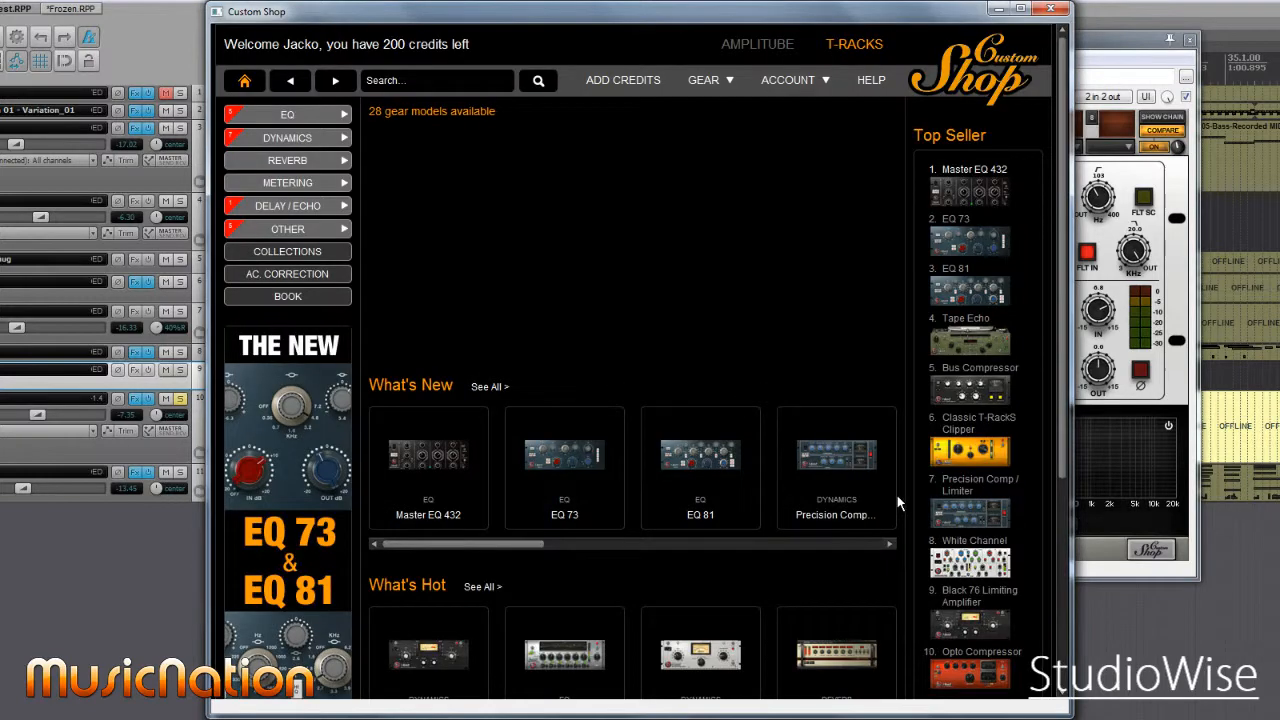
pyautogui.click(292, 259)
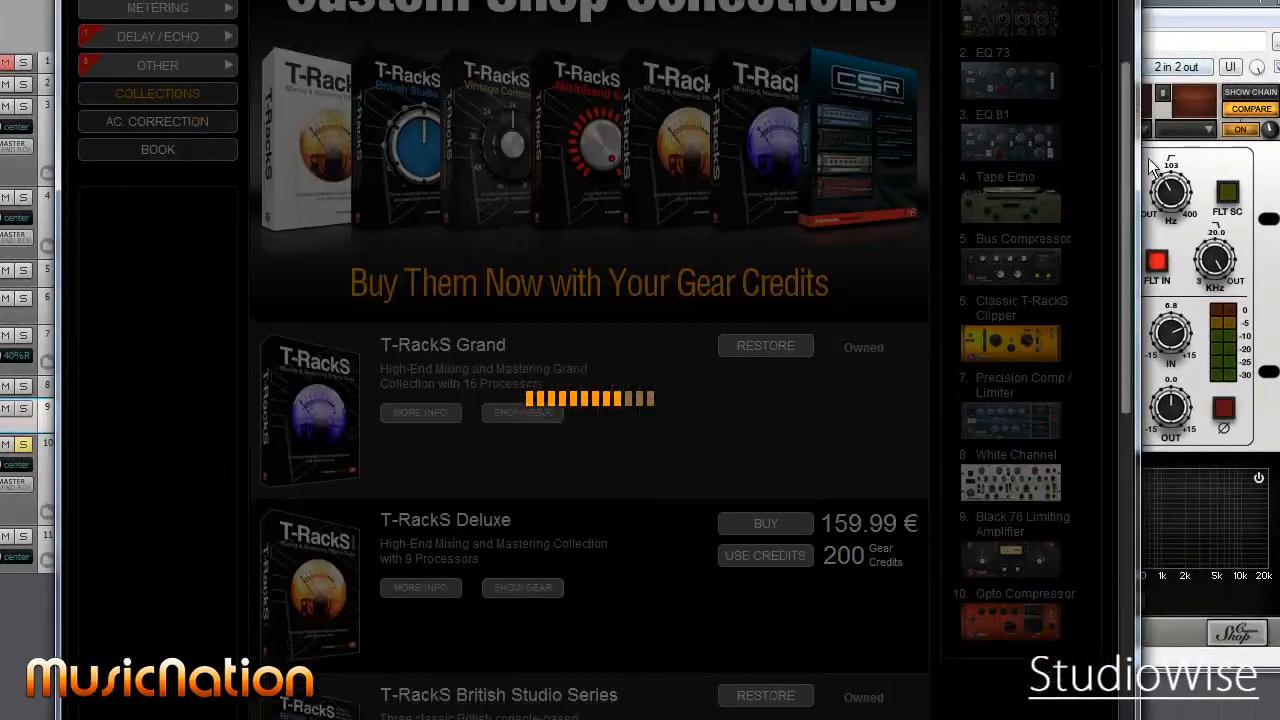
pyautogui.scroll(-1, 468, 349)
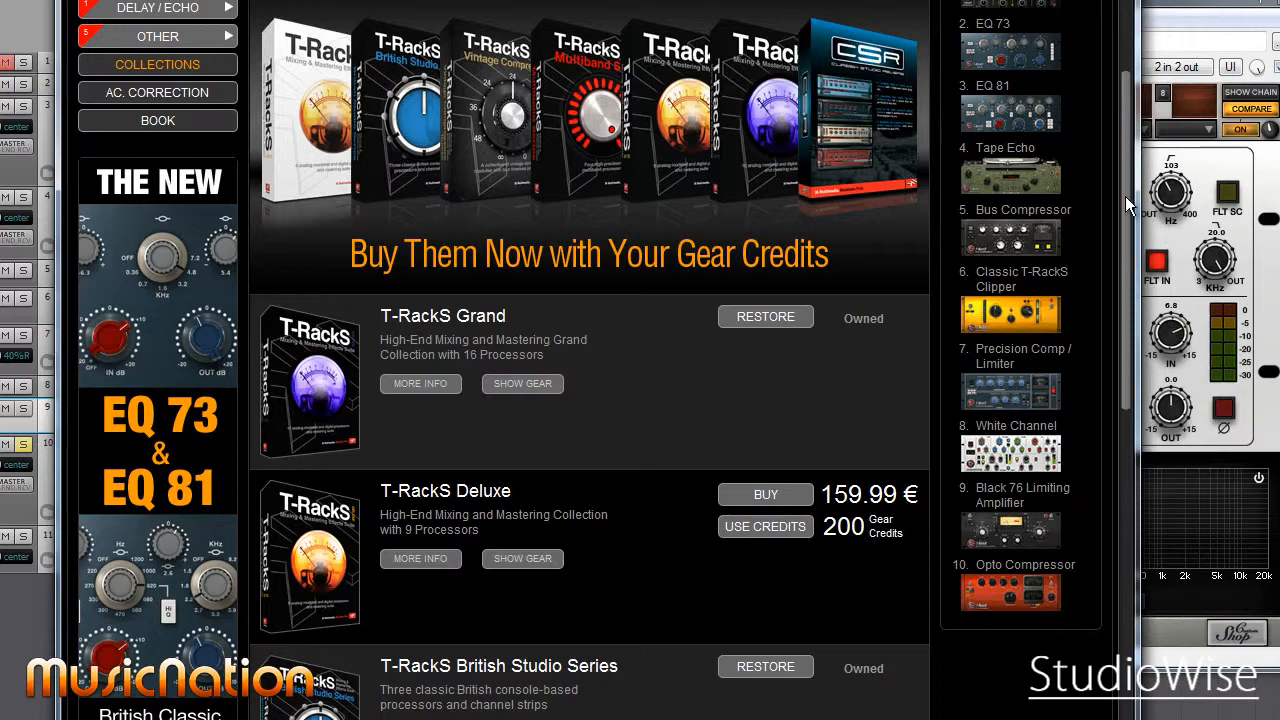
pyautogui.moveTo(1125, 196); pyautogui.dragTo(1162, 112)
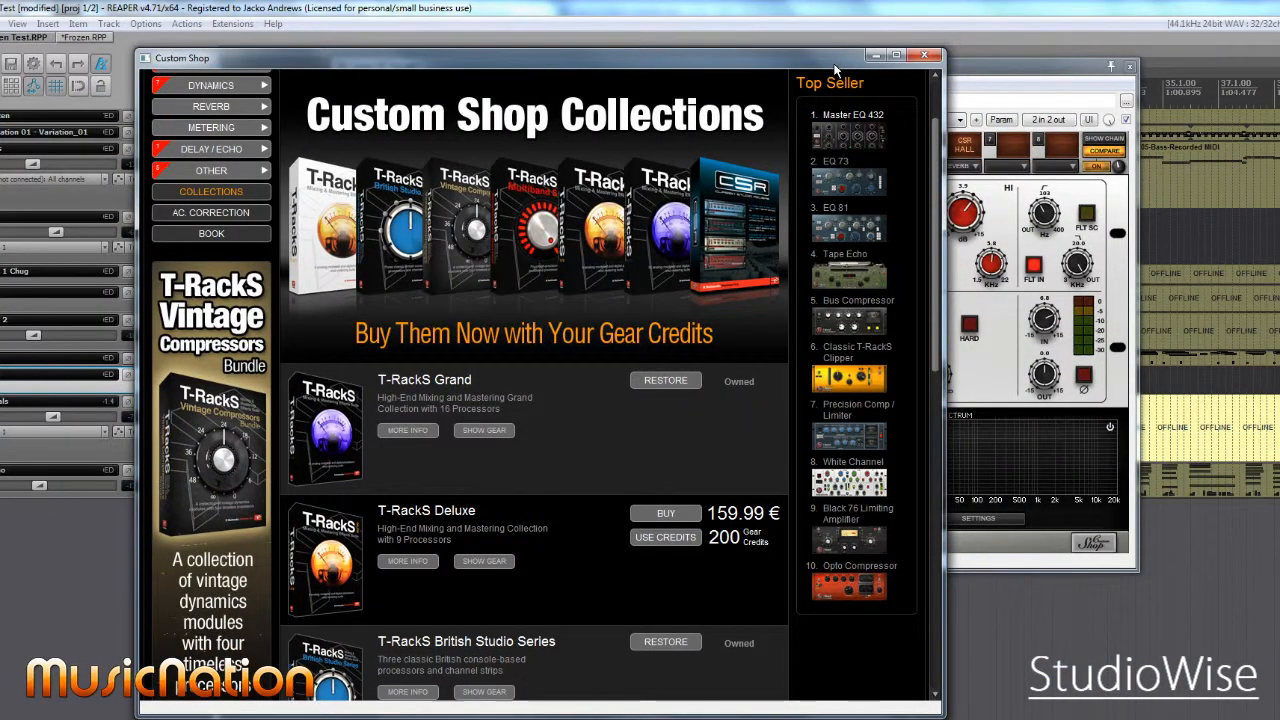
# Step: Close the Custom Shop and reposition the Vocals FX window over the arrangement
pyautogui.click(925, 56)
pyautogui.moveTo(988, 69); pyautogui.dragTo(985, 146)
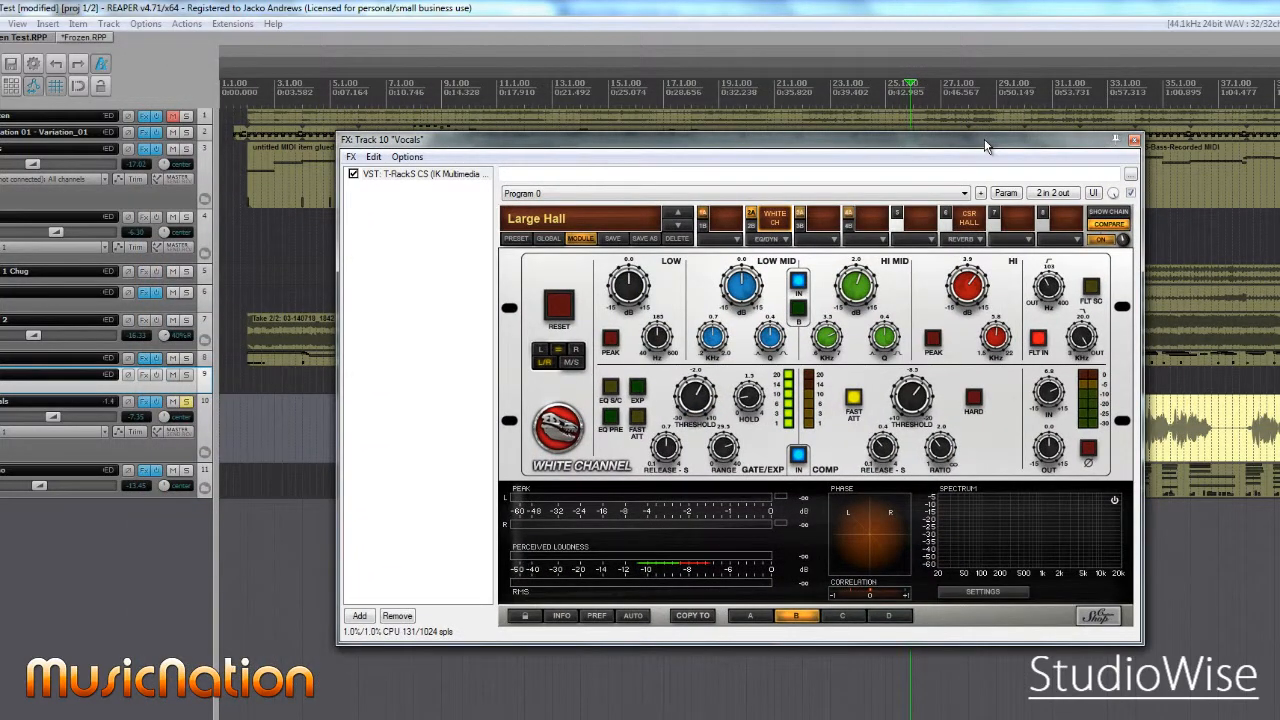
pyautogui.moveTo(985, 146); pyautogui.dragTo(1063, 200)
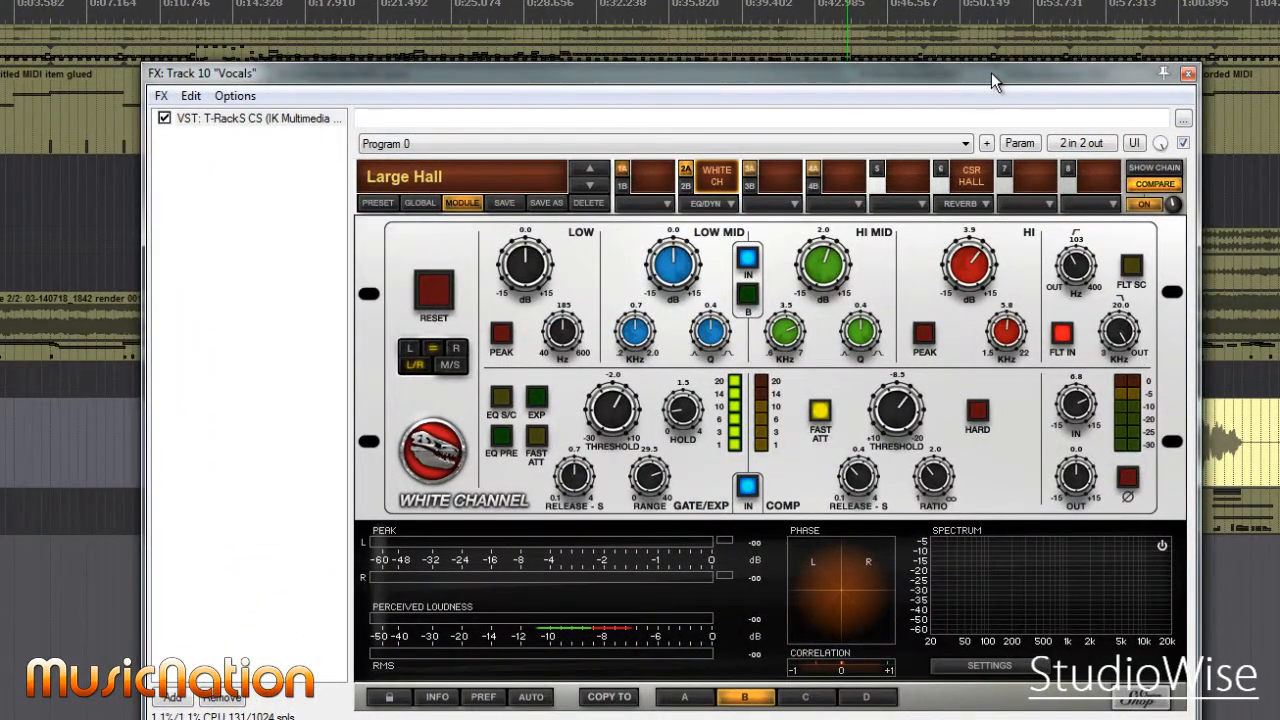
pyautogui.moveTo(991, 72); pyautogui.dragTo(960, 53)
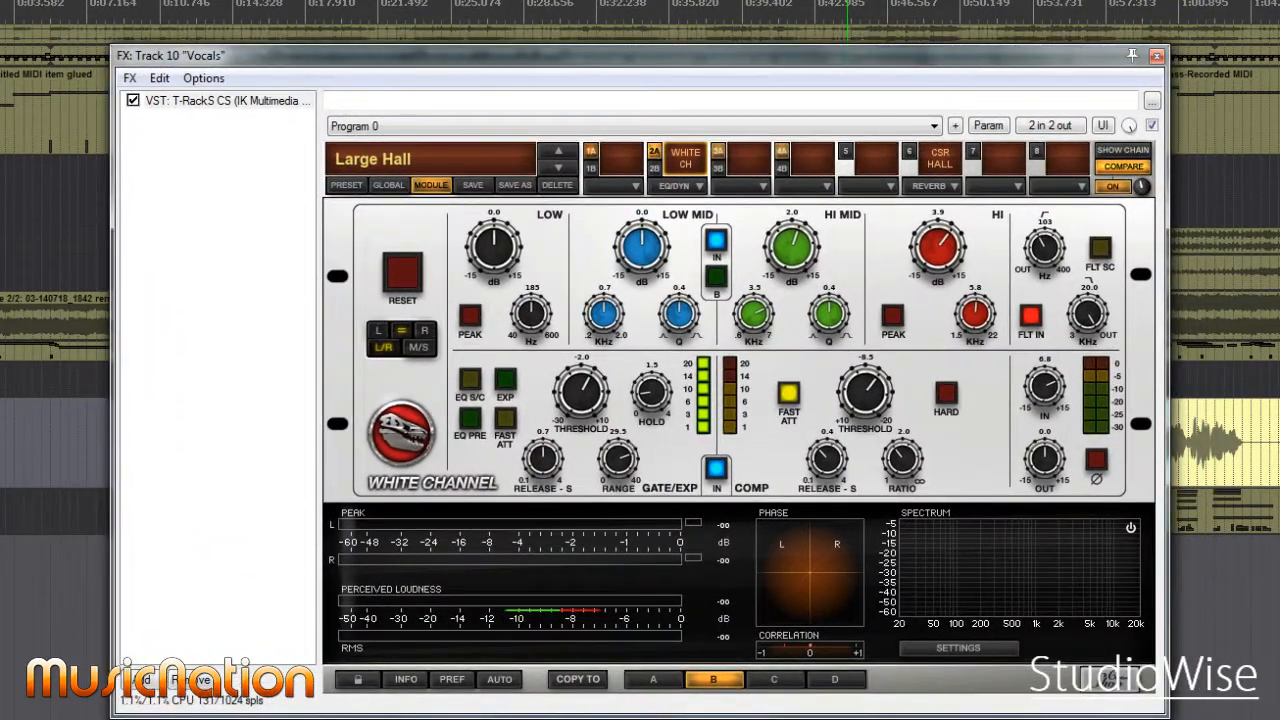